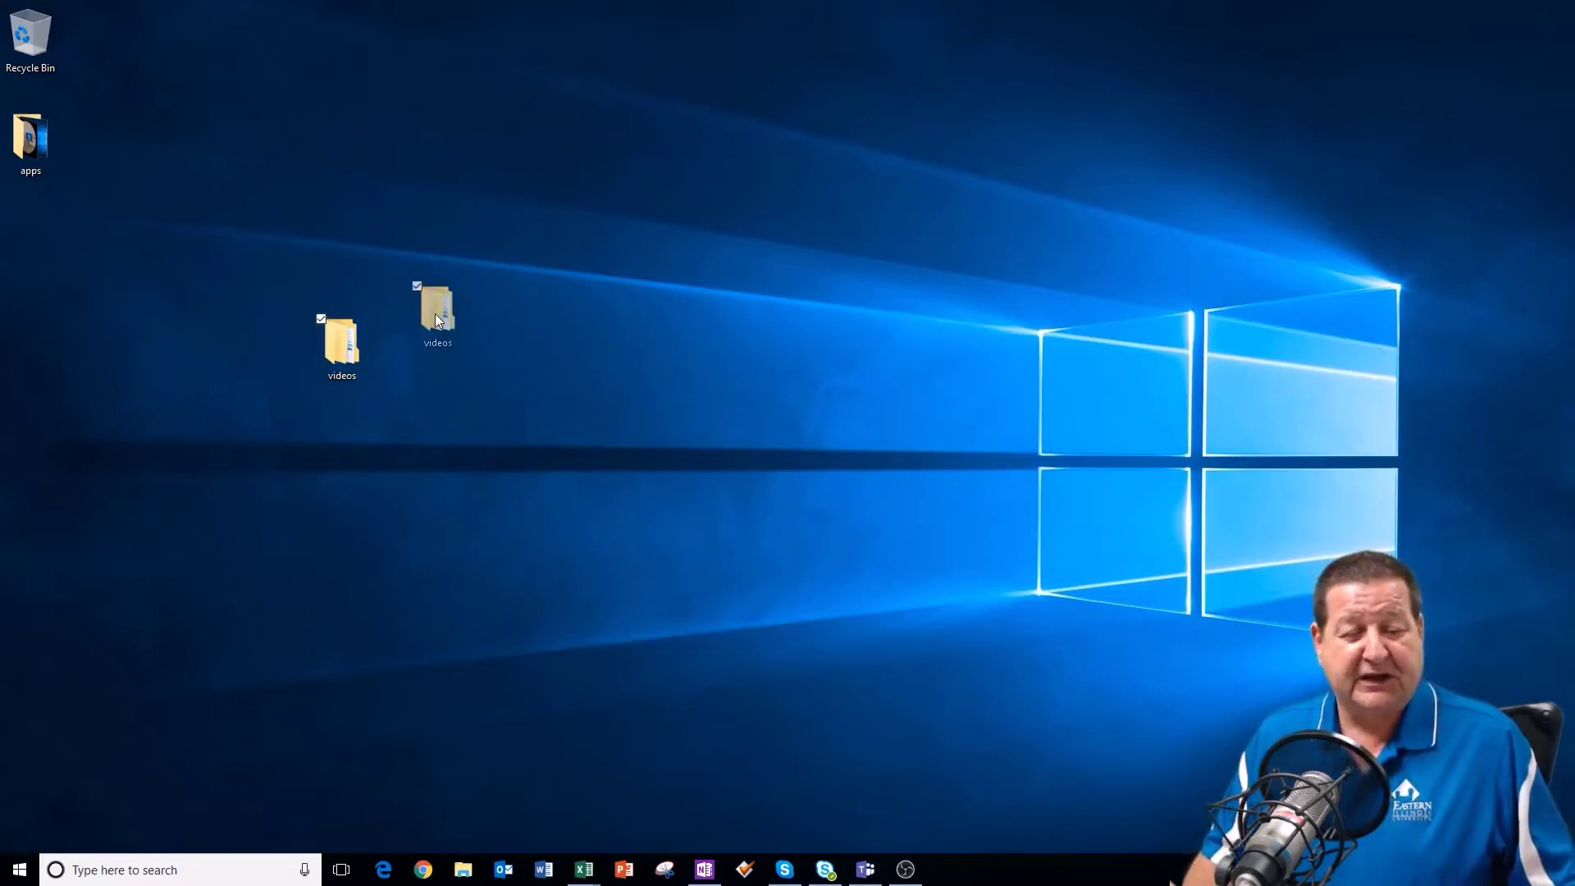
- Move the videos folder icon slightly up on the desktop
drag(364, 291, 365, 291)
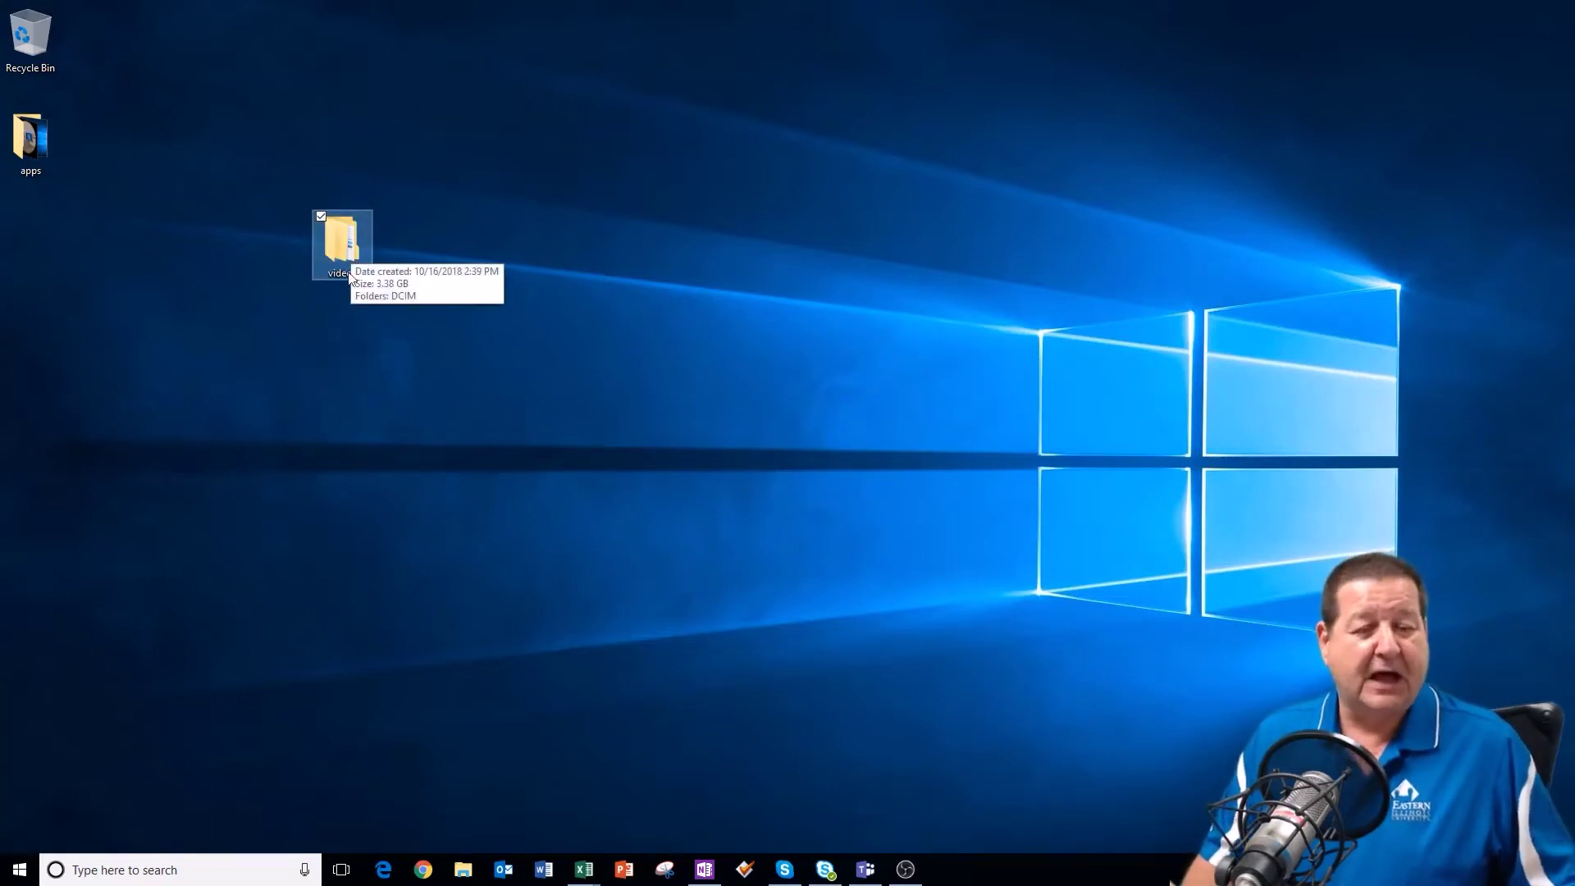
- Open videos > DCIM > 102_1017 in File Explorer and move the window up and left
double_click(327, 240)
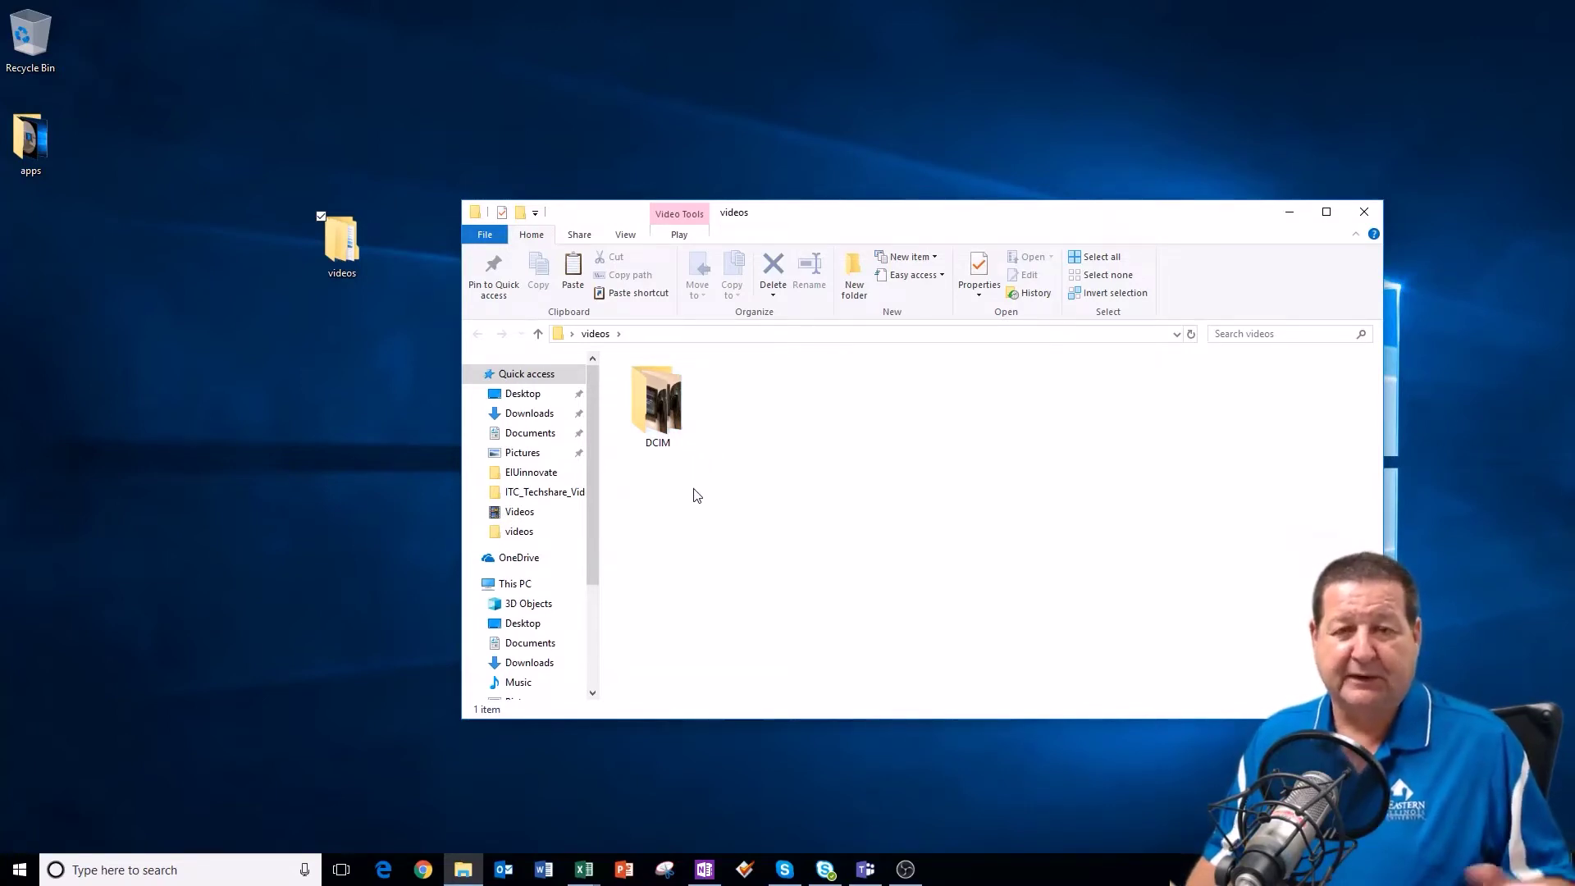
click(660, 411)
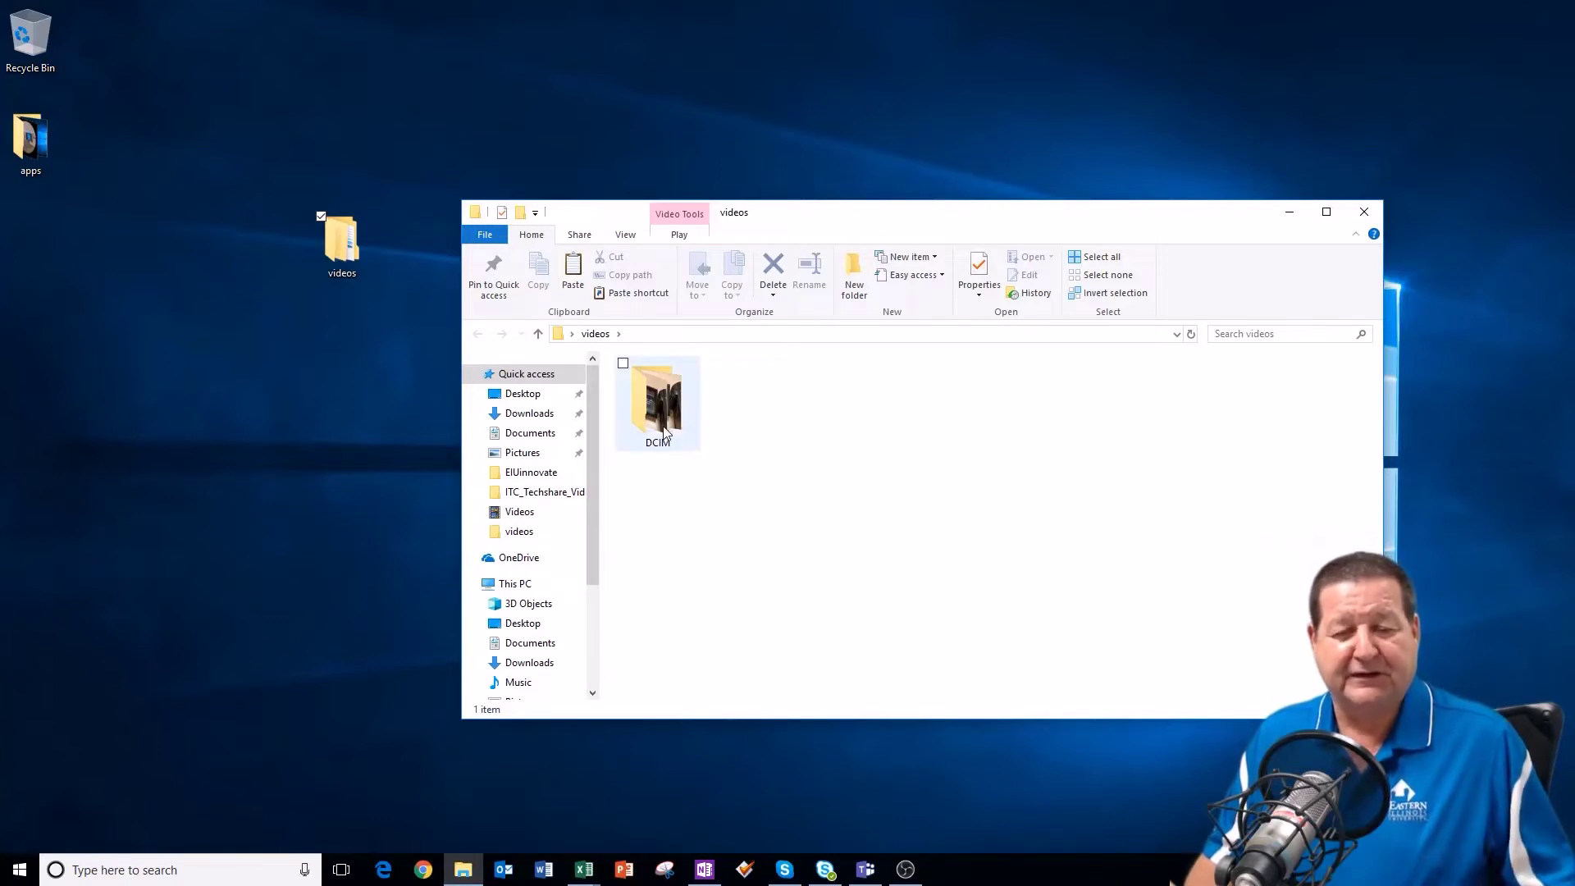
double_click(660, 410)
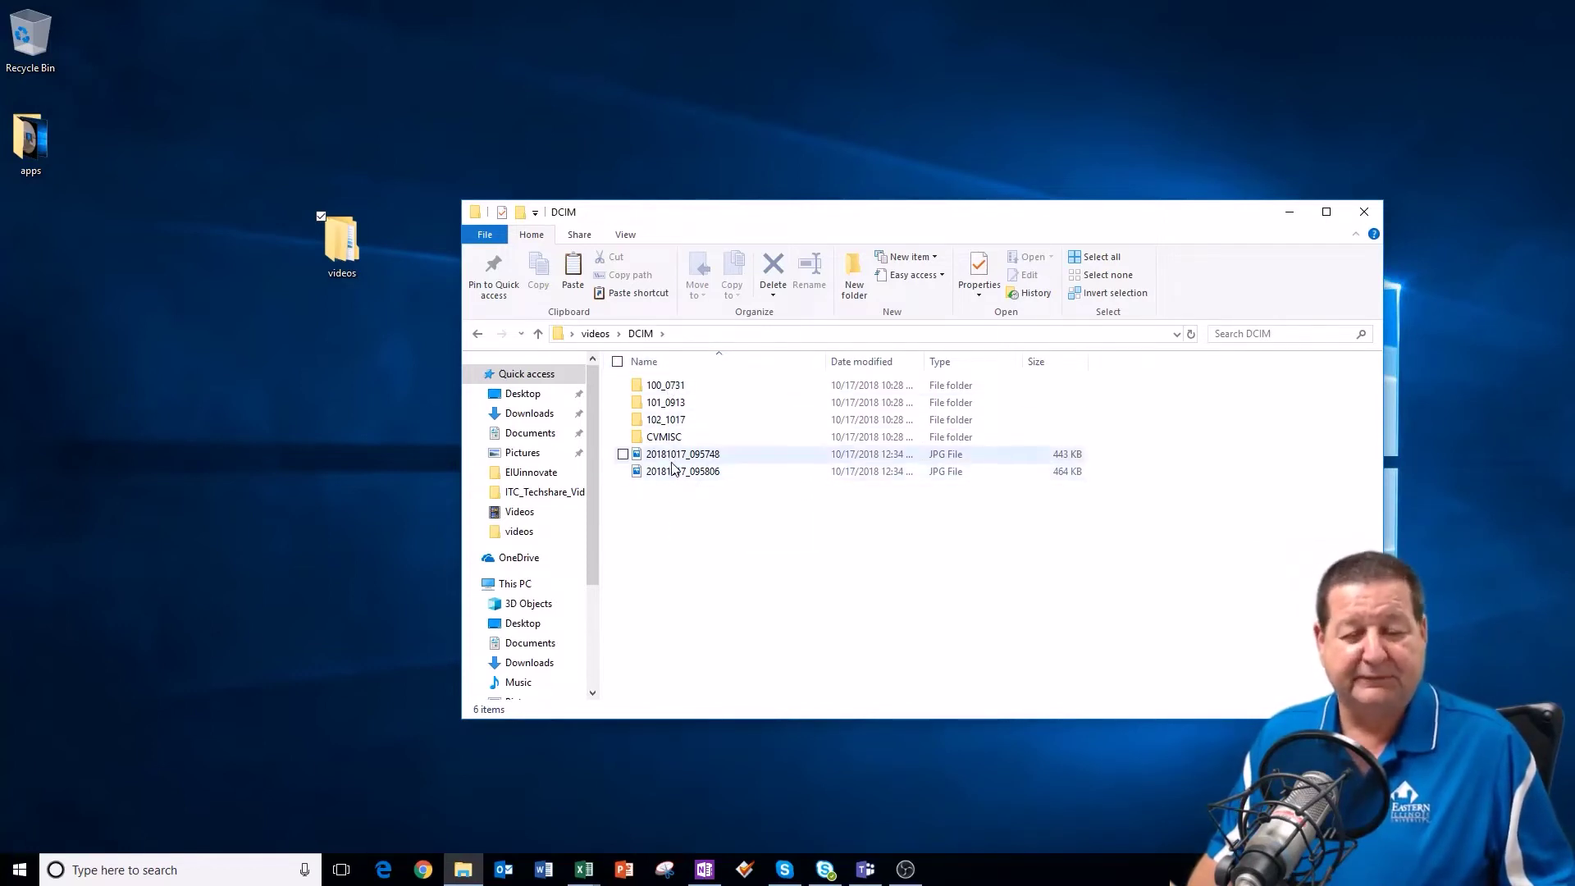
mouse_move(686, 459)
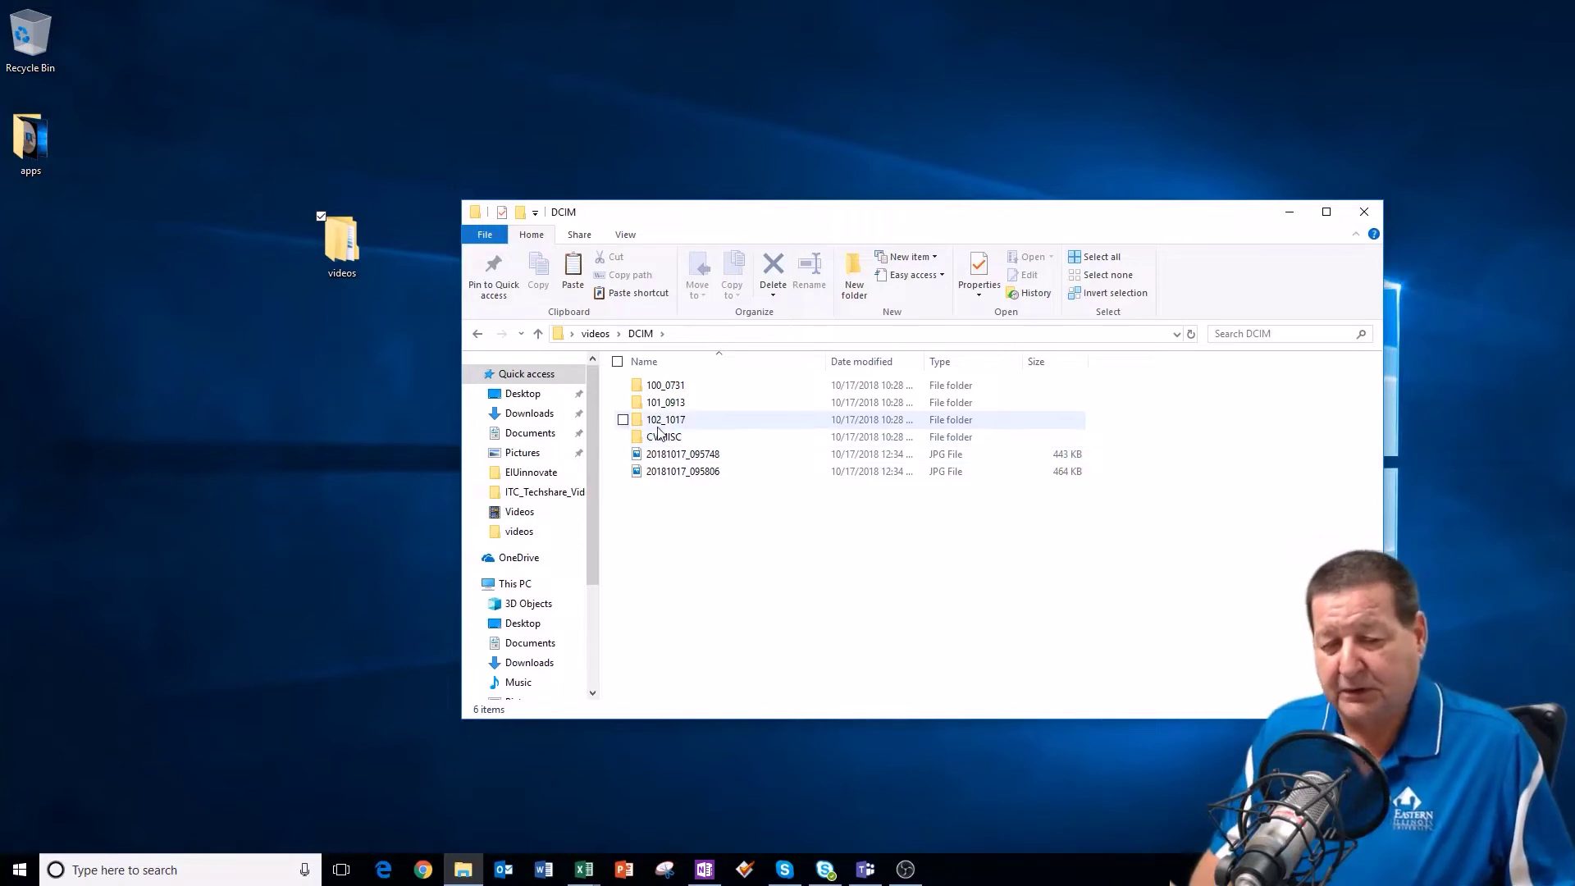
double_click(667, 421)
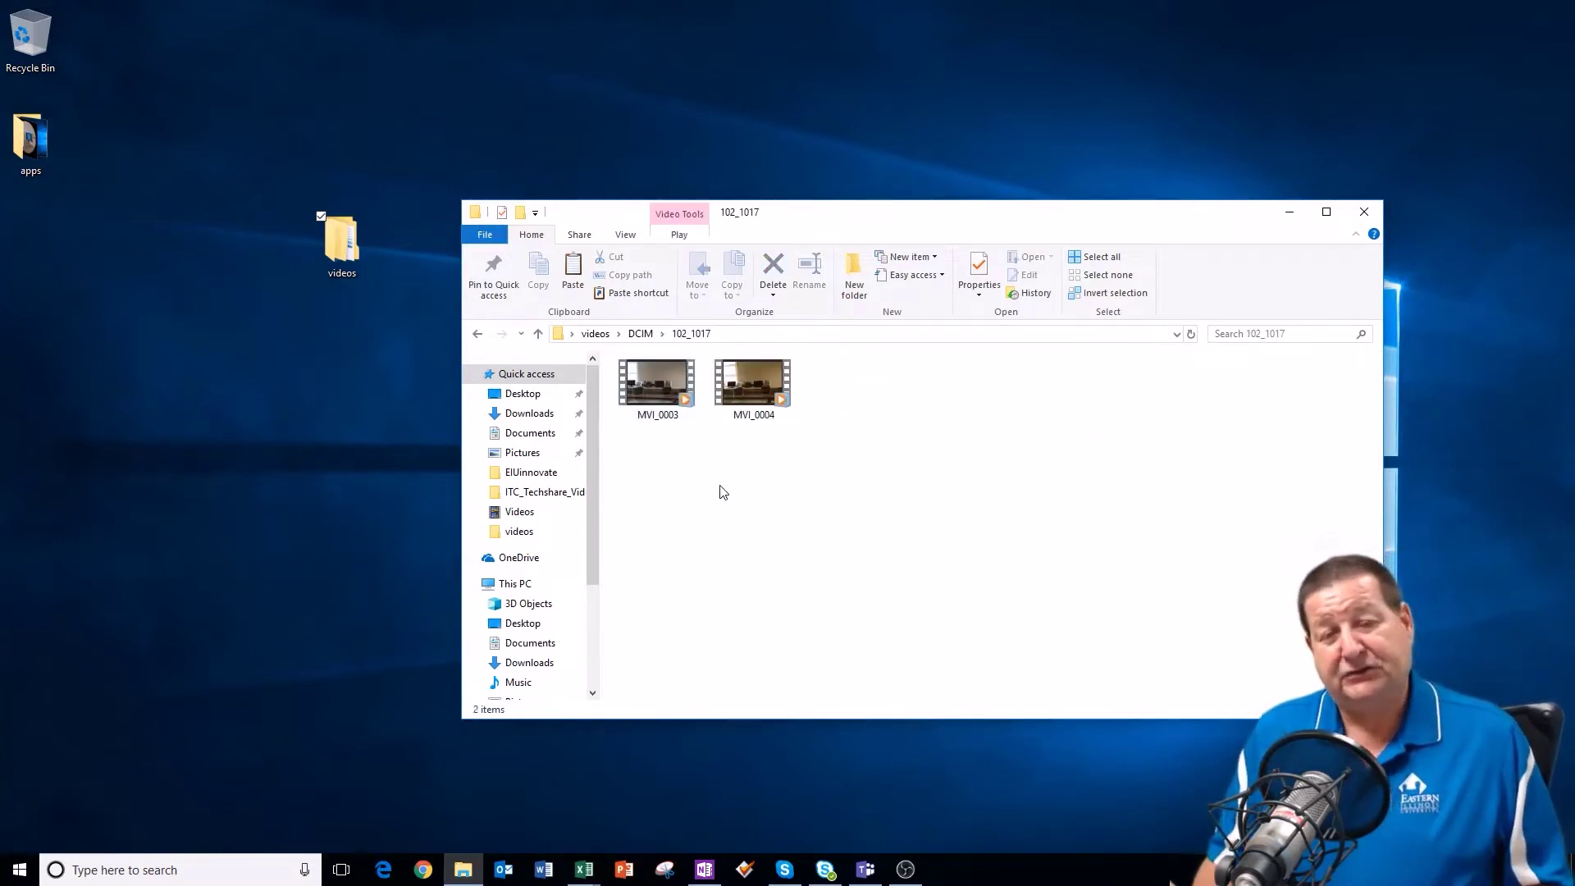
drag(884, 223, 824, 193)
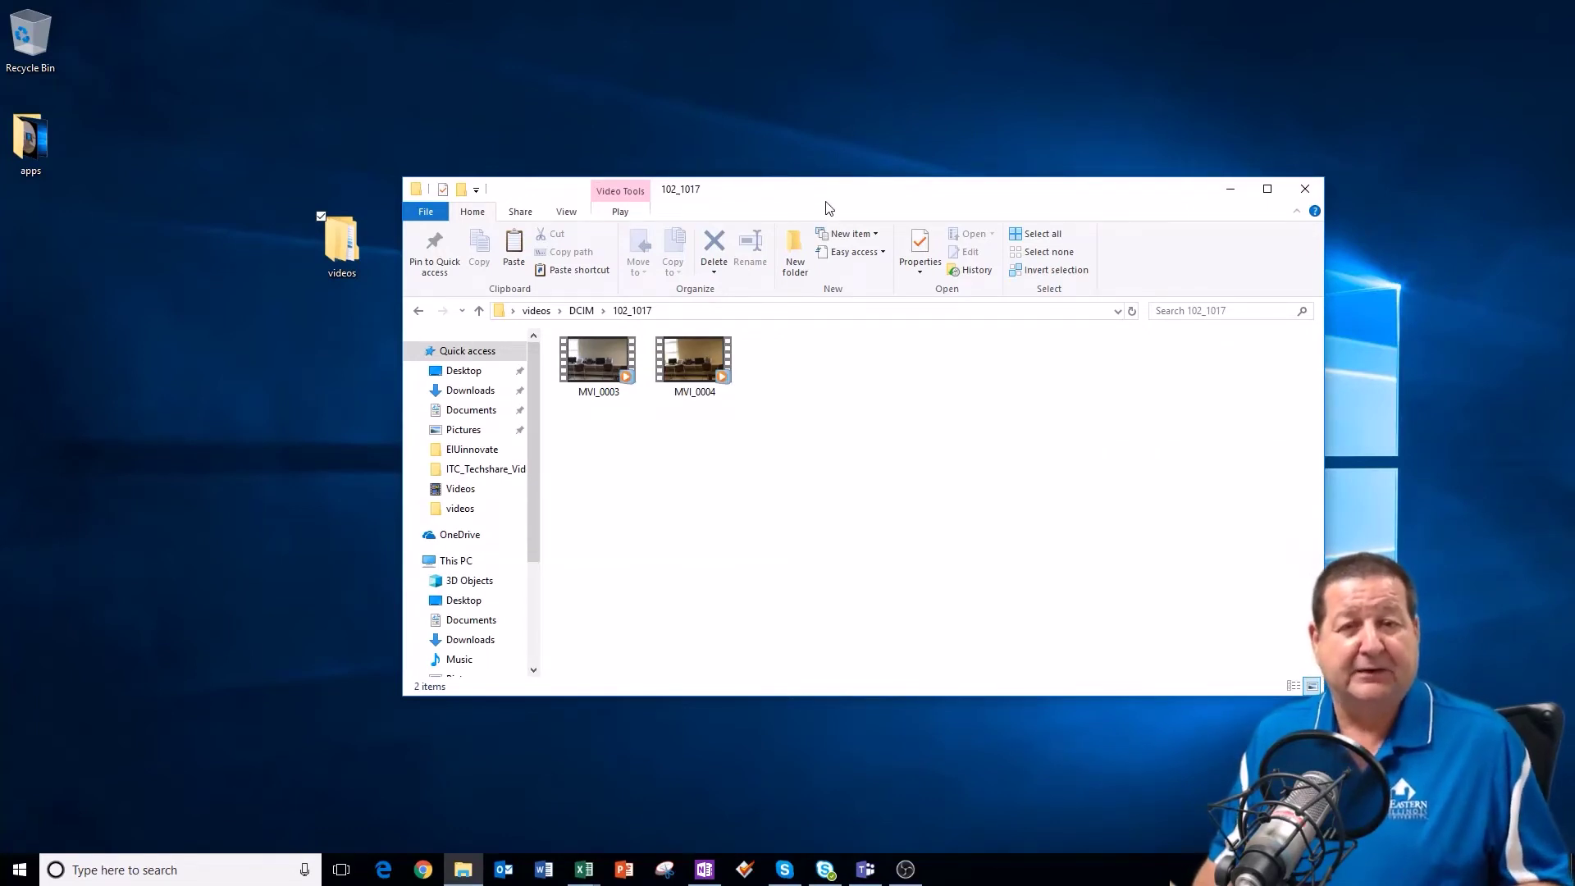
- Try the Small icons, Large icons and List layouts, then settle on Details view
click(566, 215)
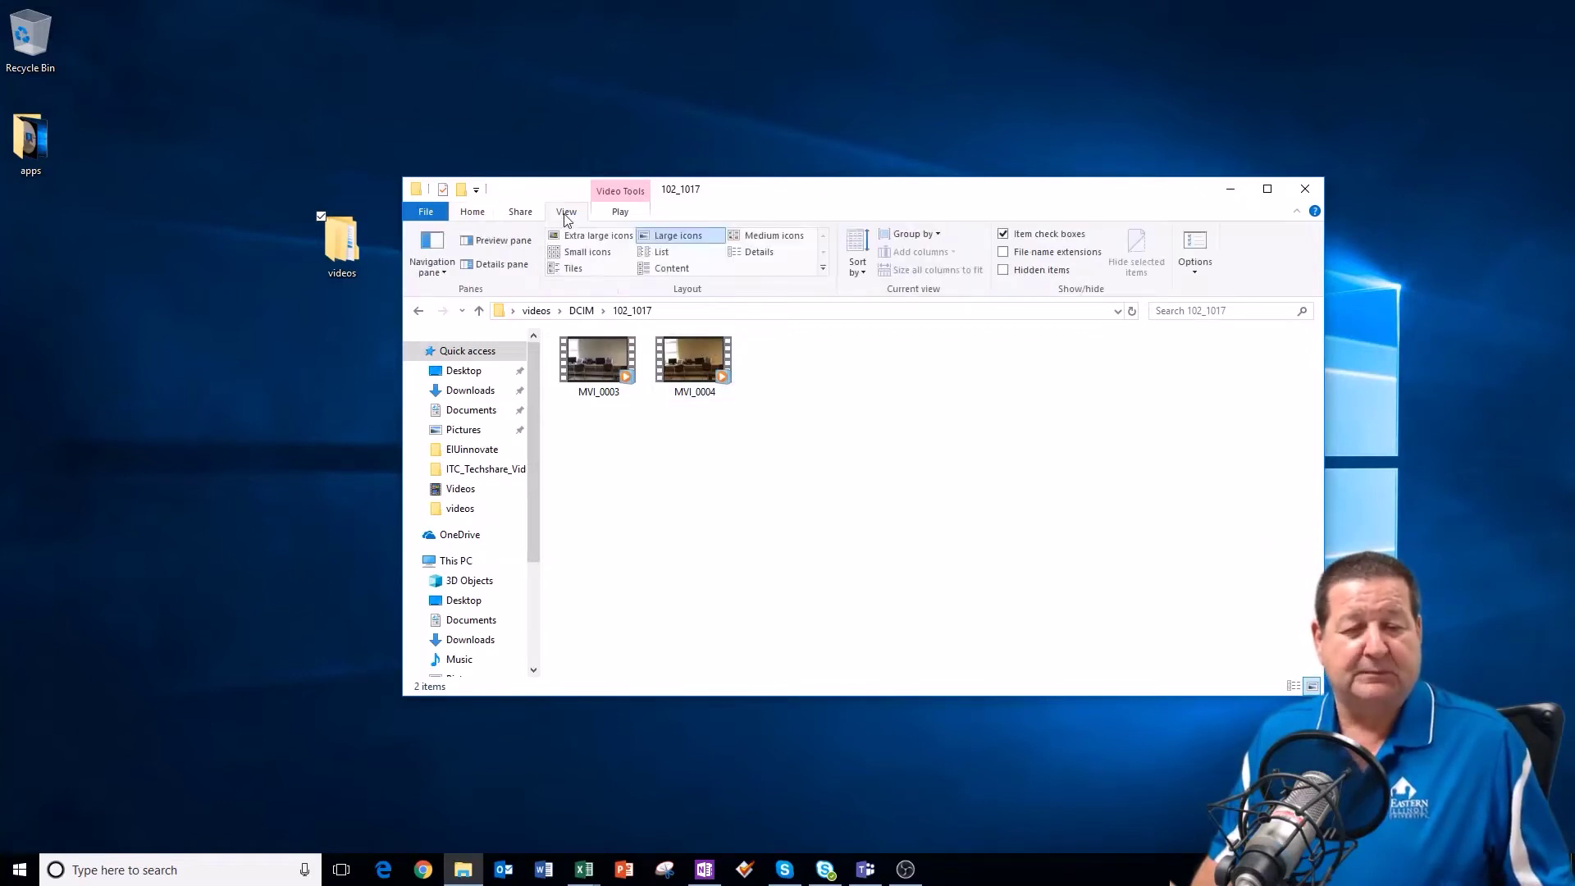
click(597, 255)
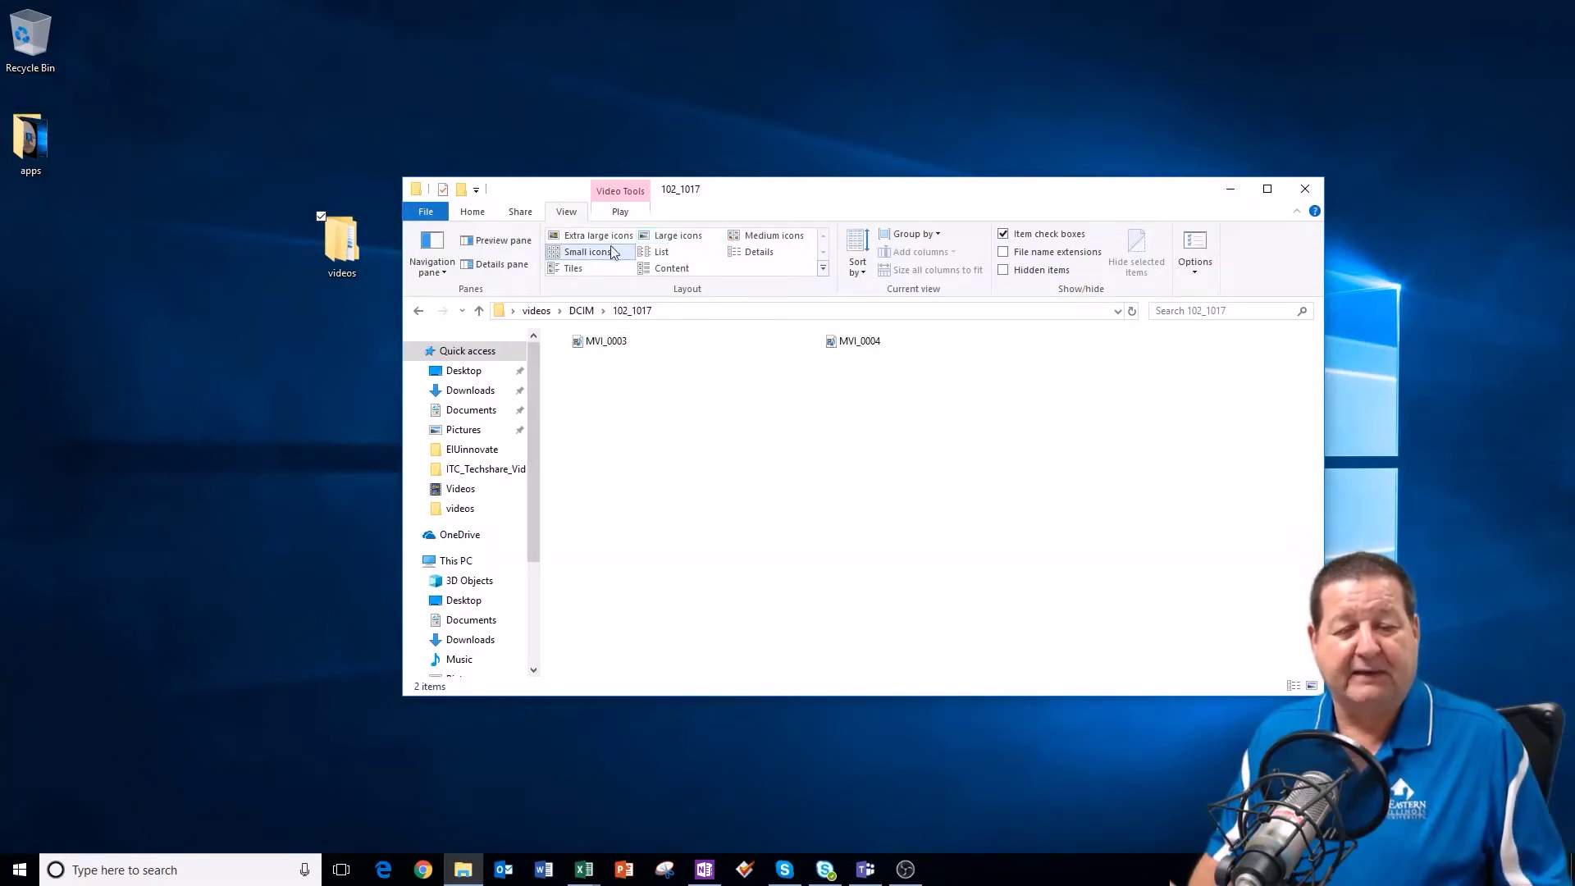
click(677, 240)
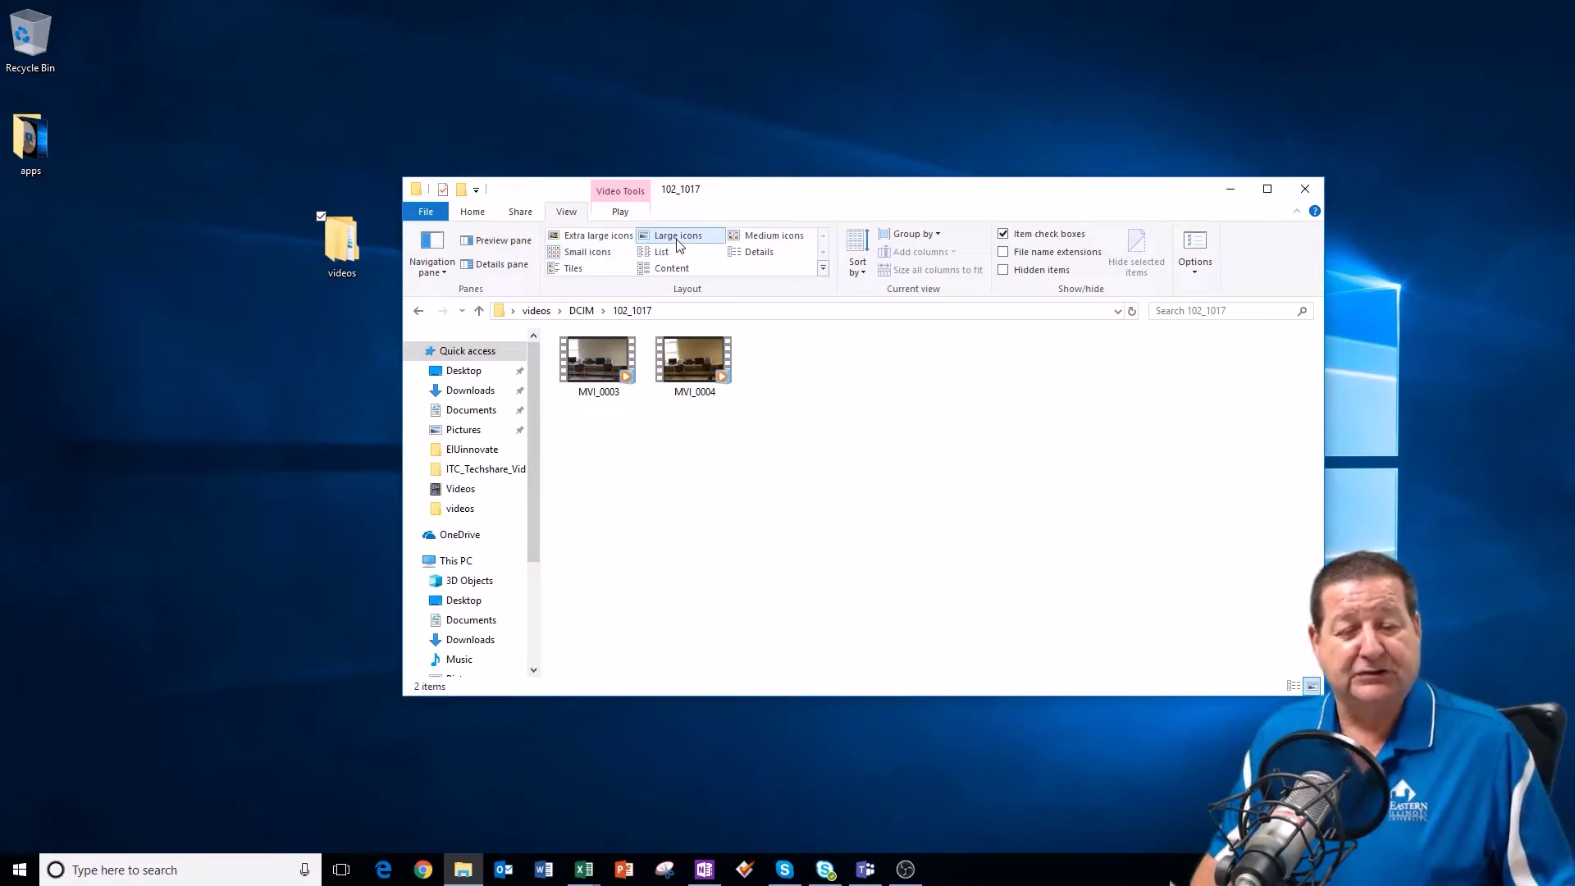
click(669, 252)
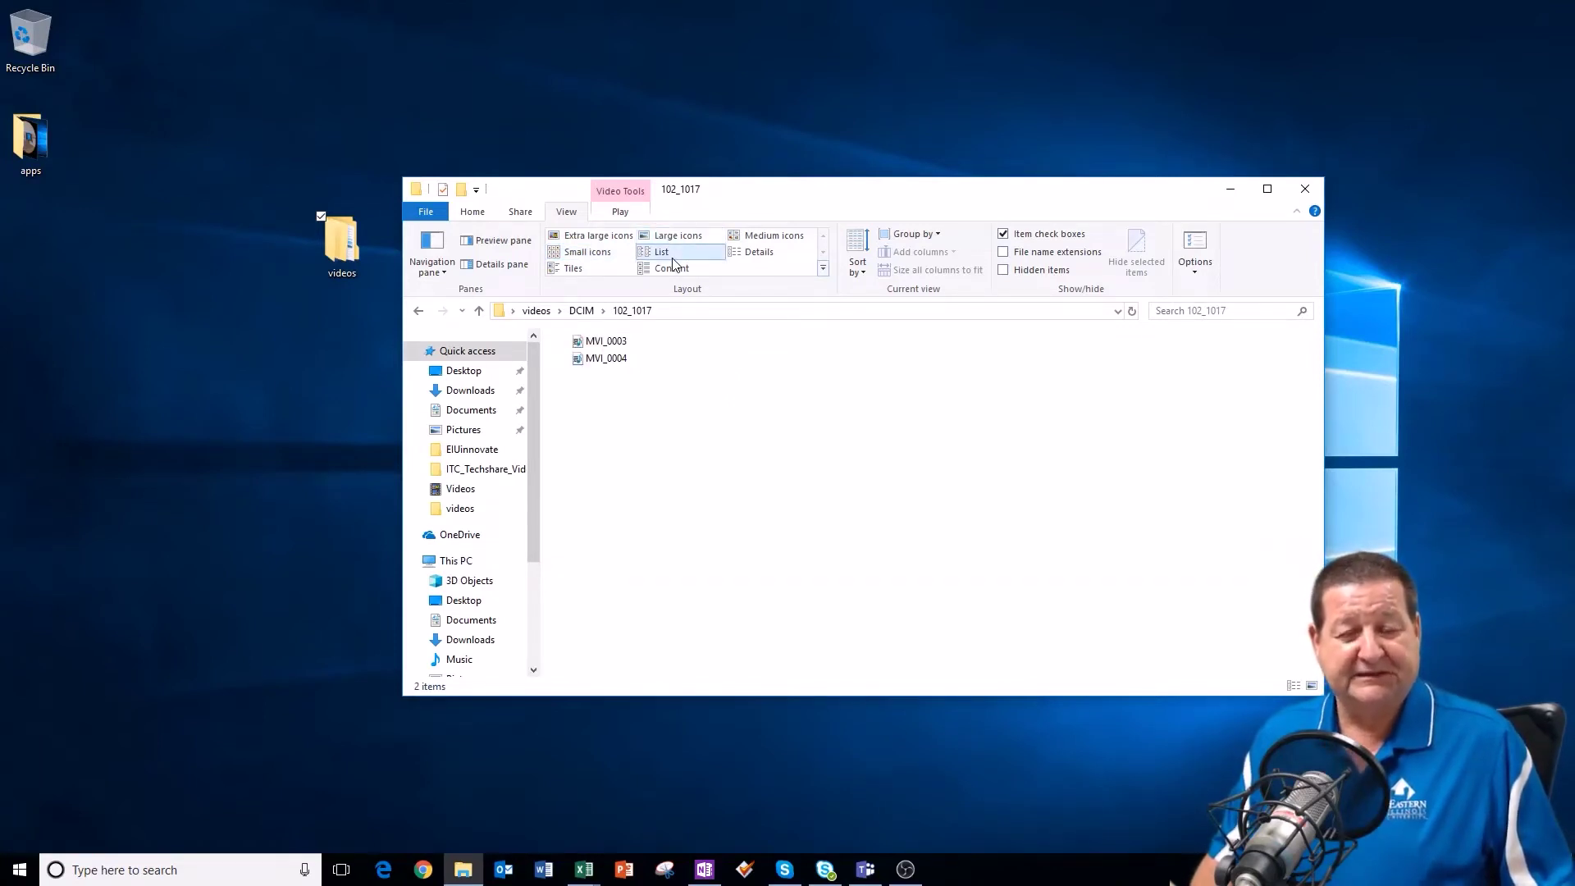
click(753, 254)
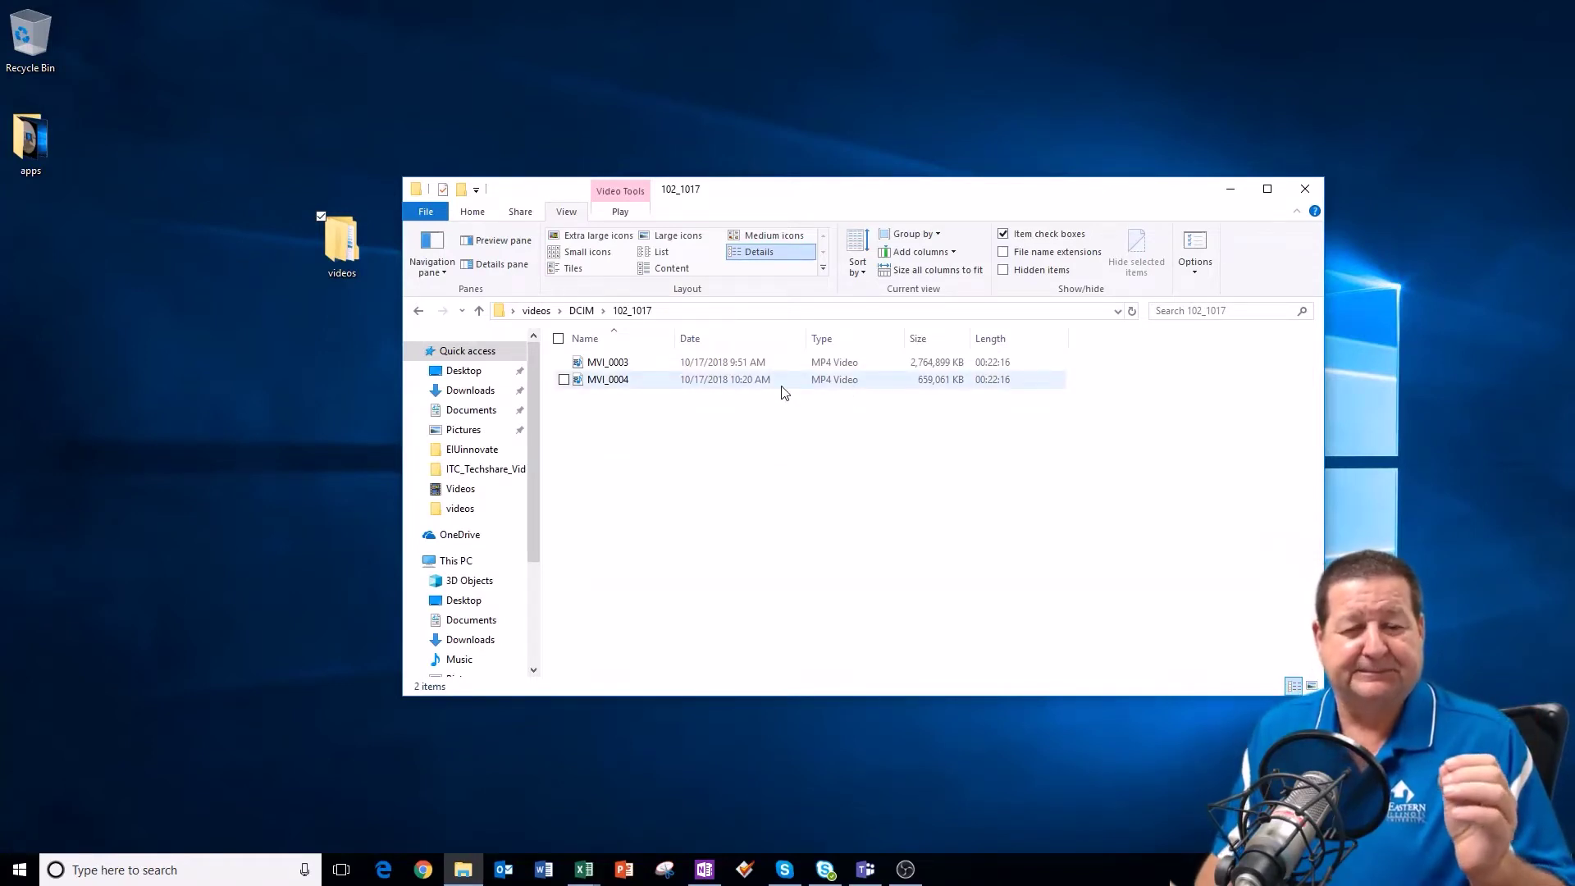
- From DCIM, open photo 20181017_095748 in Photos, circle 17Mbps in blue ink, then close it
click(581, 310)
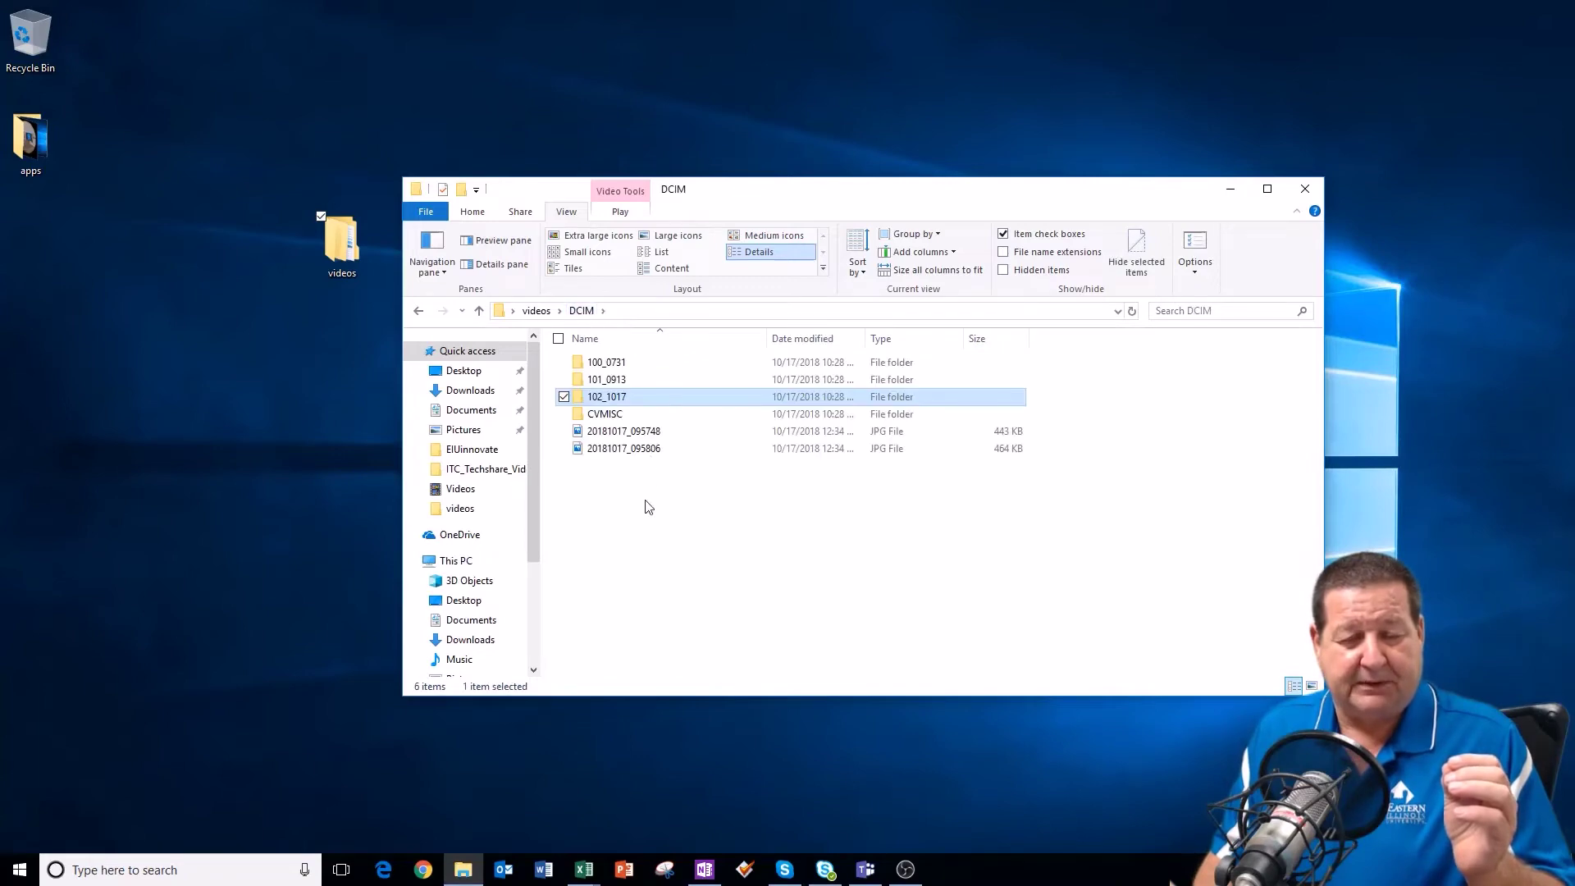
double_click(648, 431)
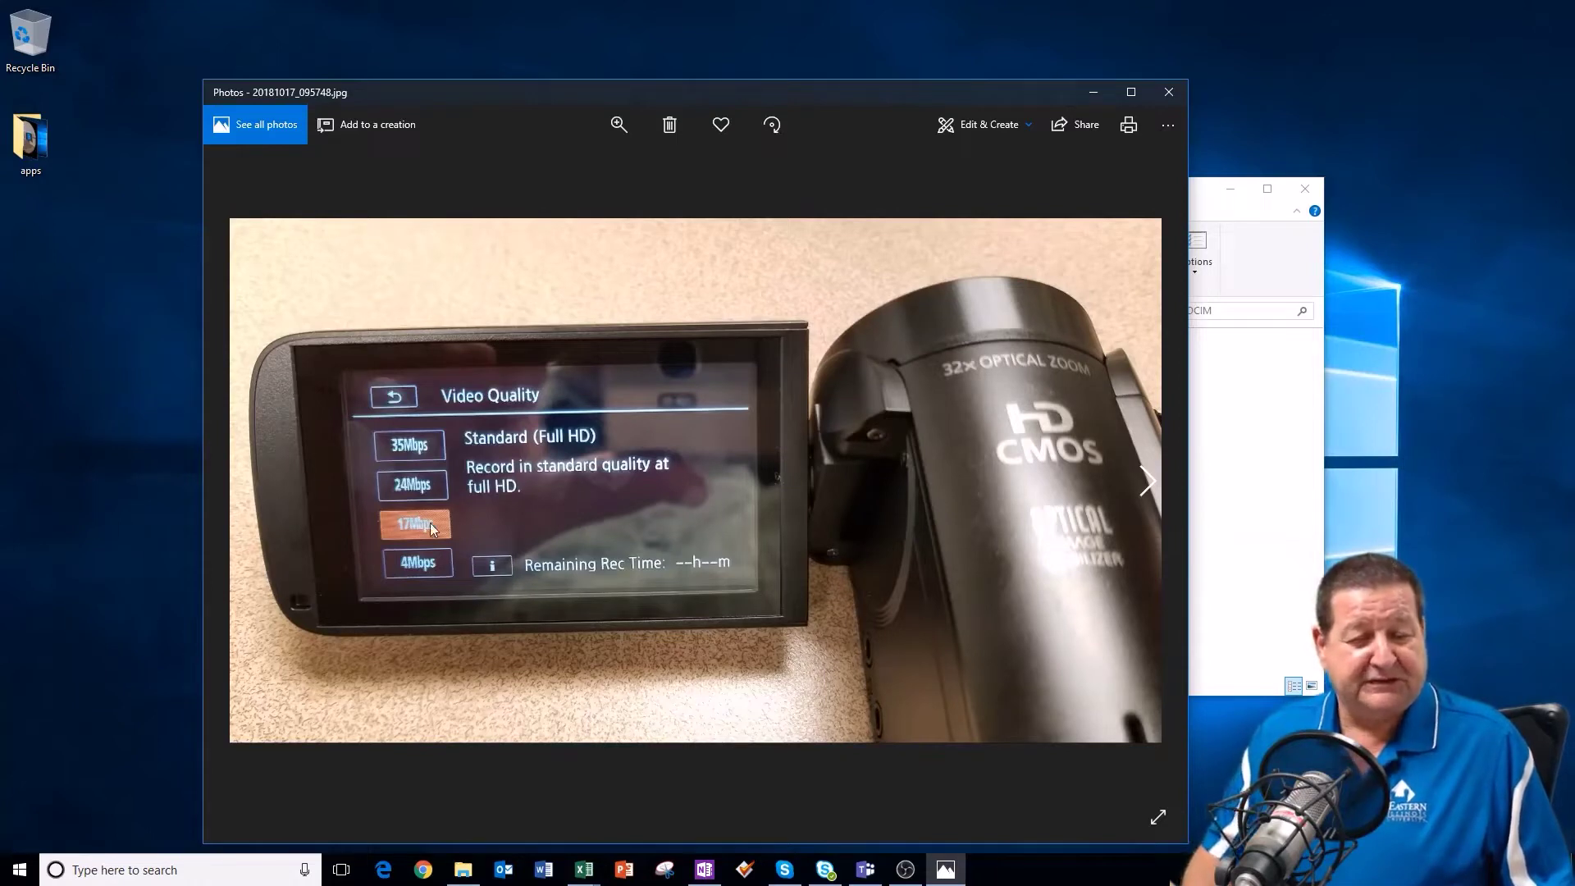
click(968, 125)
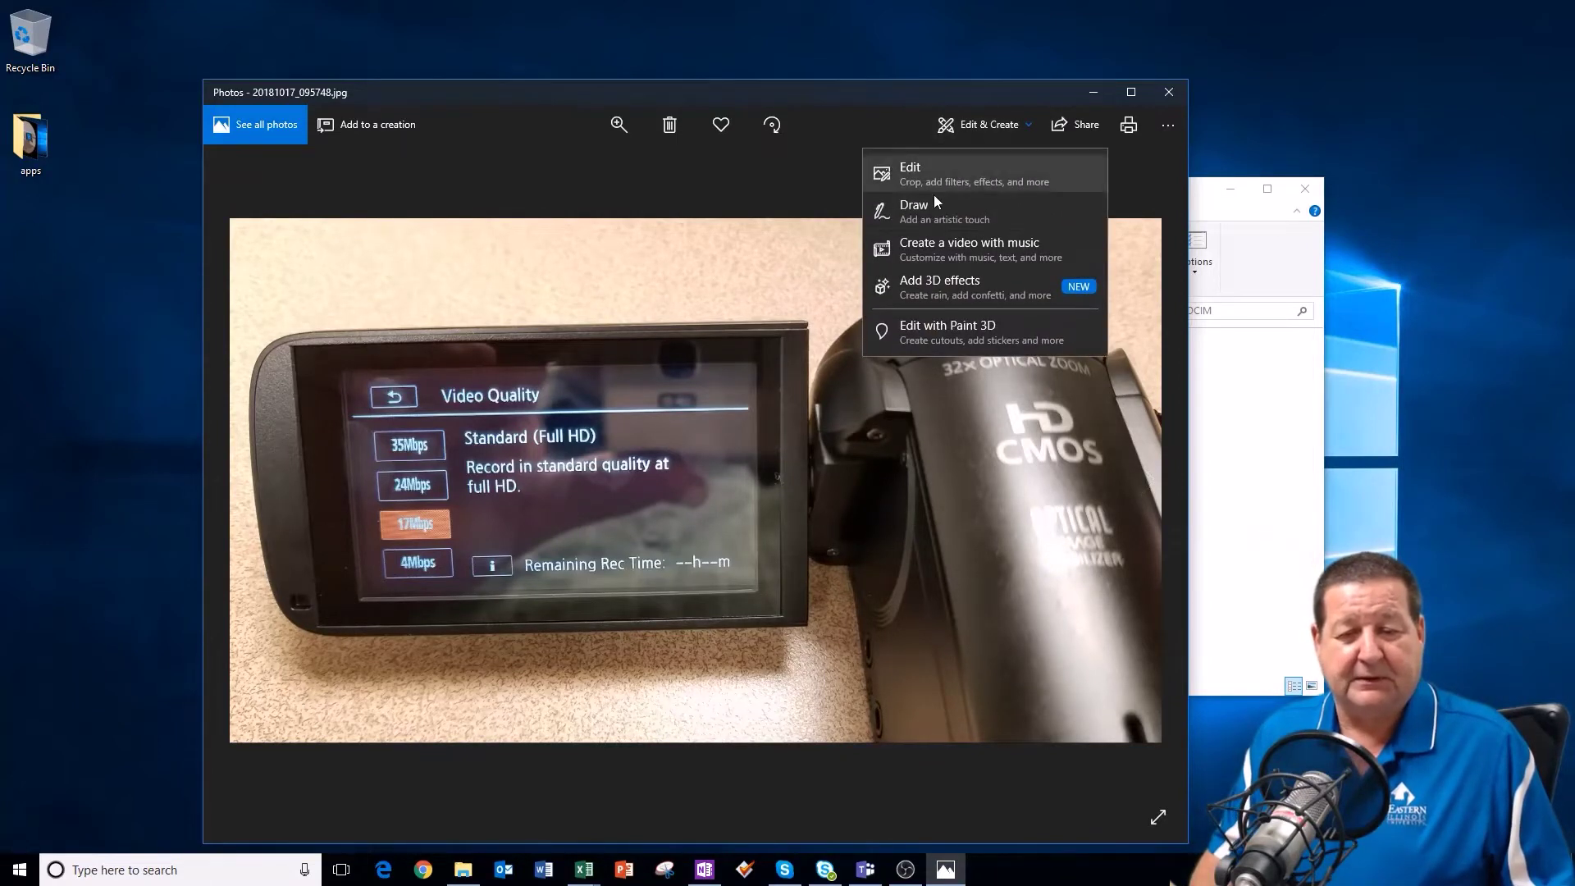
click(927, 200)
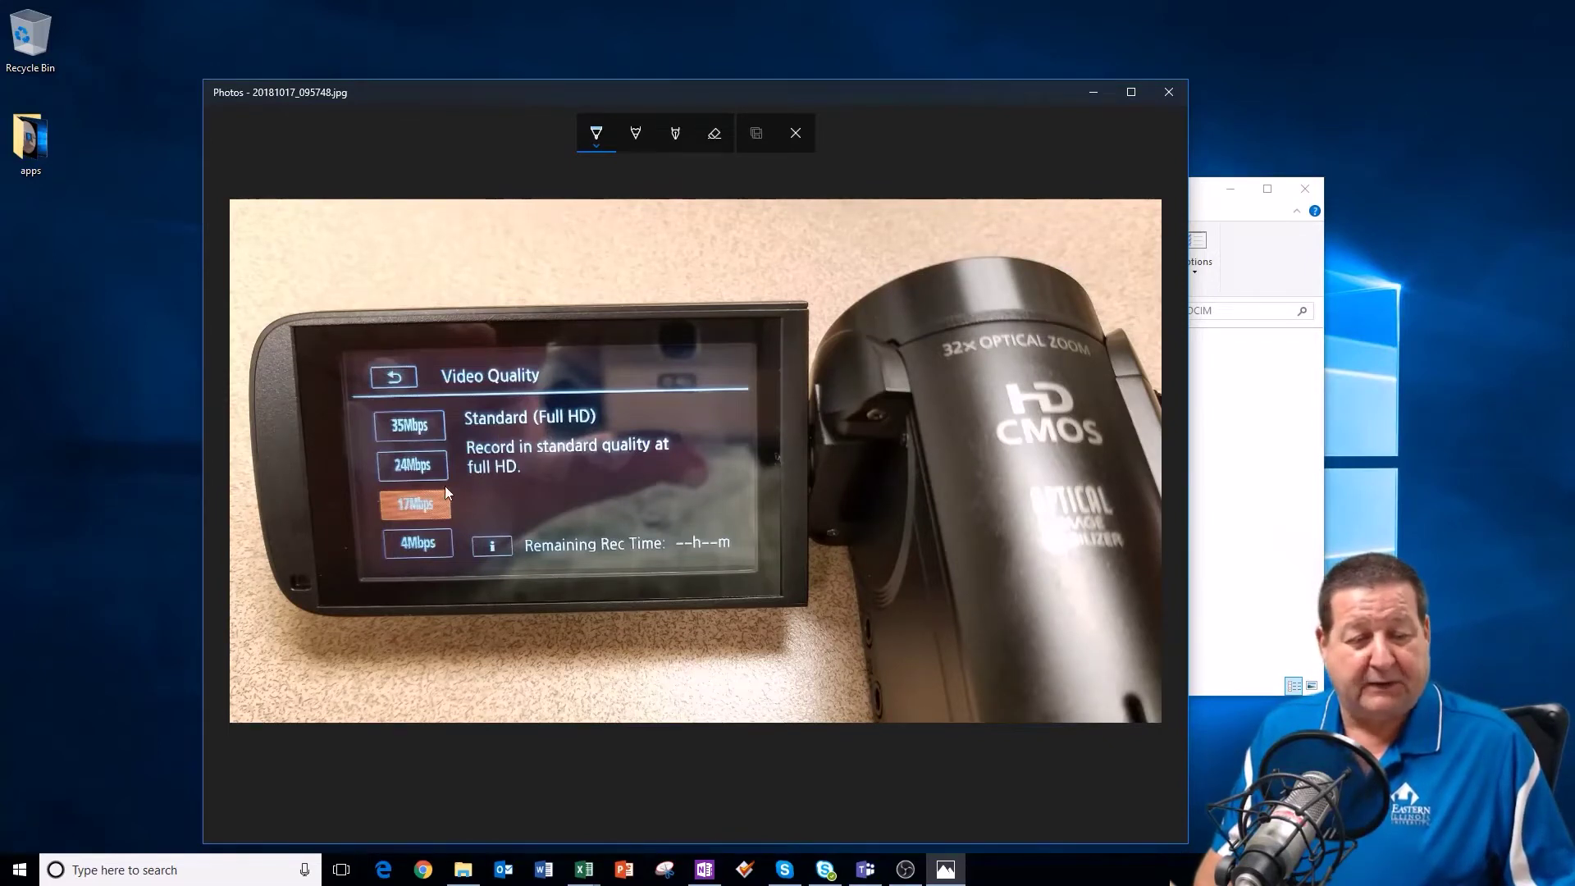
drag(445, 480, 376, 487)
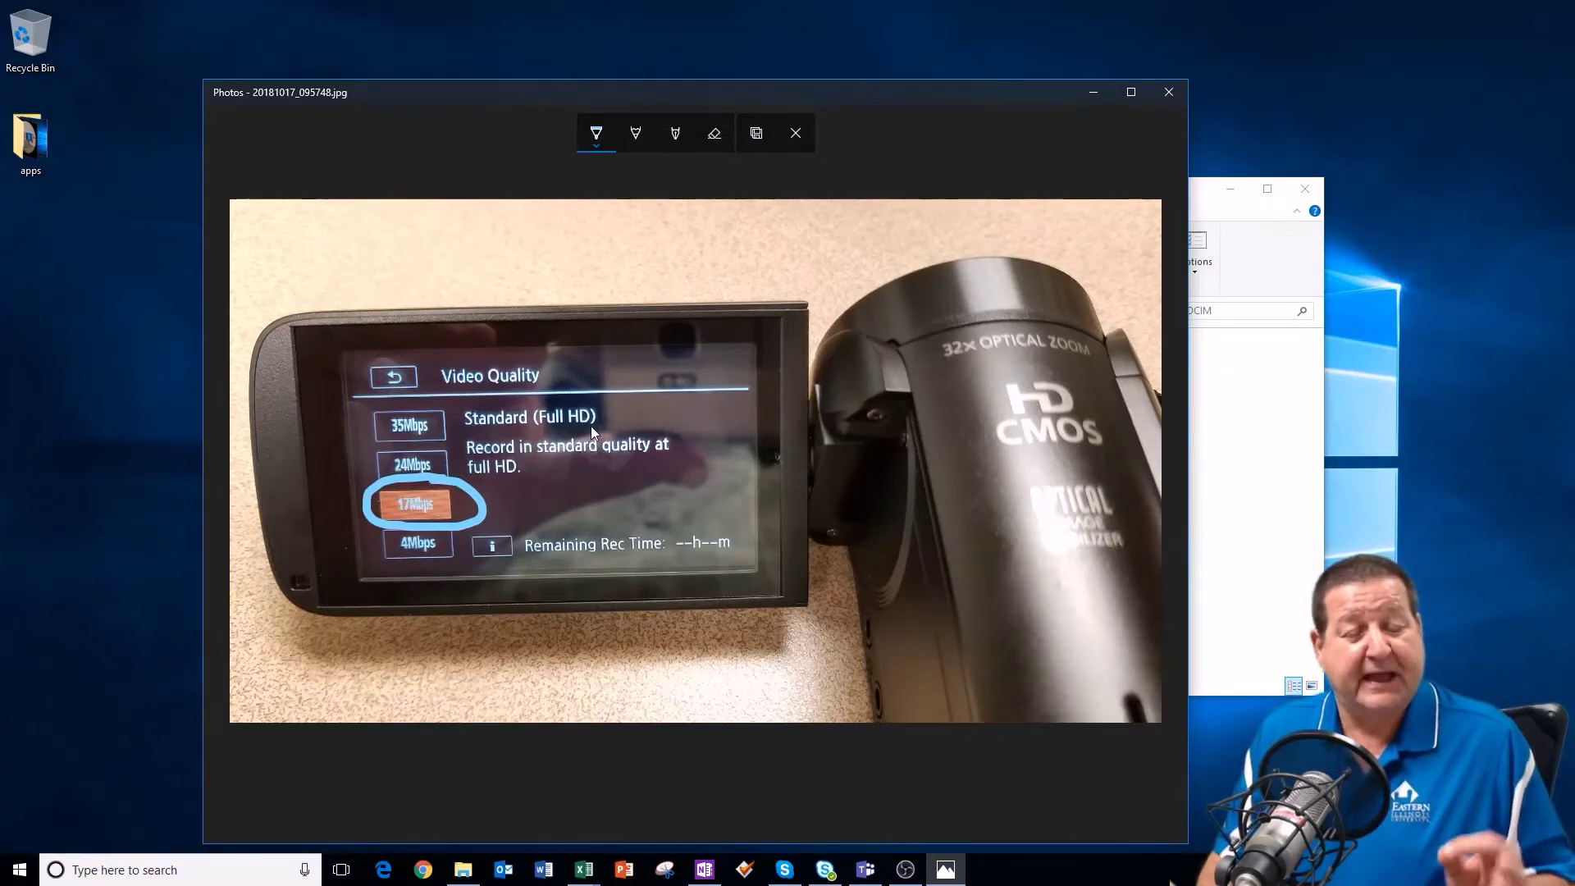
click(1169, 92)
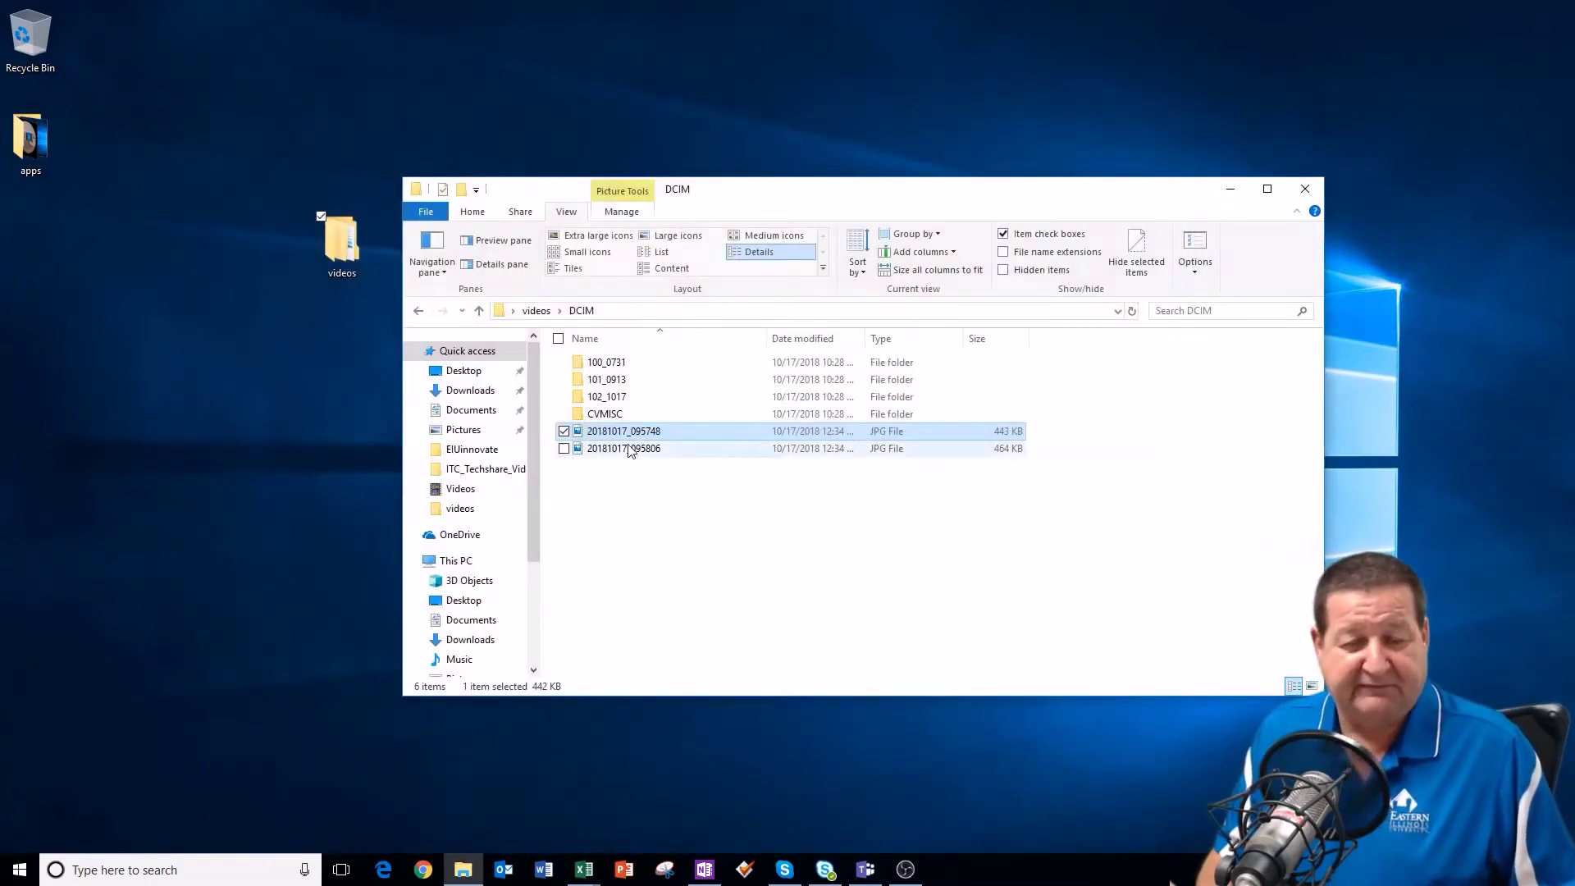
- Open photo 20181017_095806 in Photos, circle 4Mbps in blue ink, then close it
double_click(626, 449)
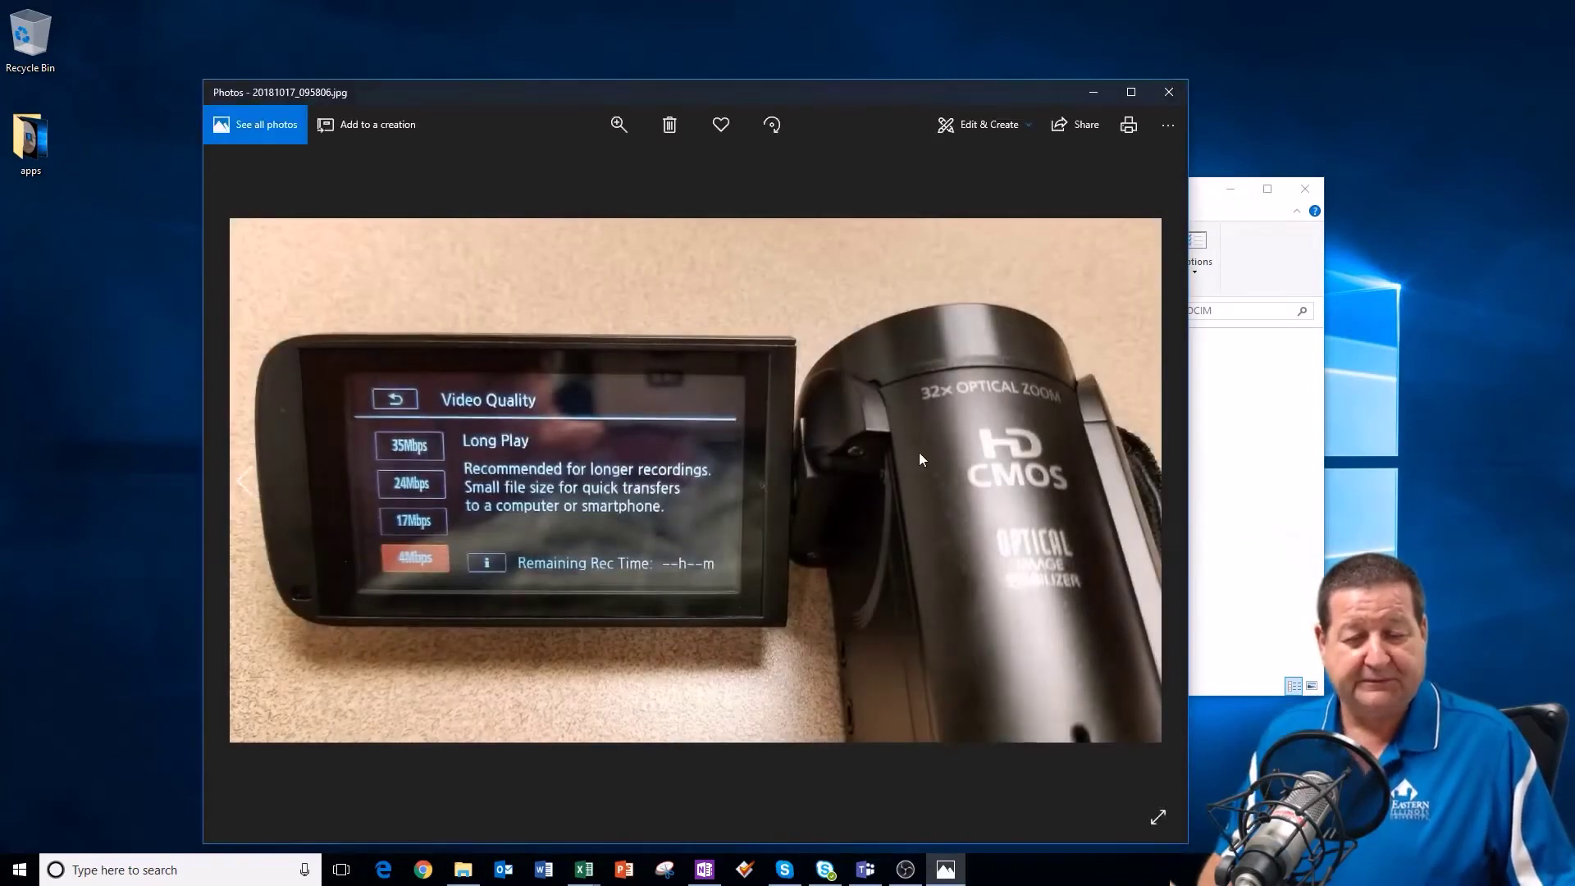
click(993, 124)
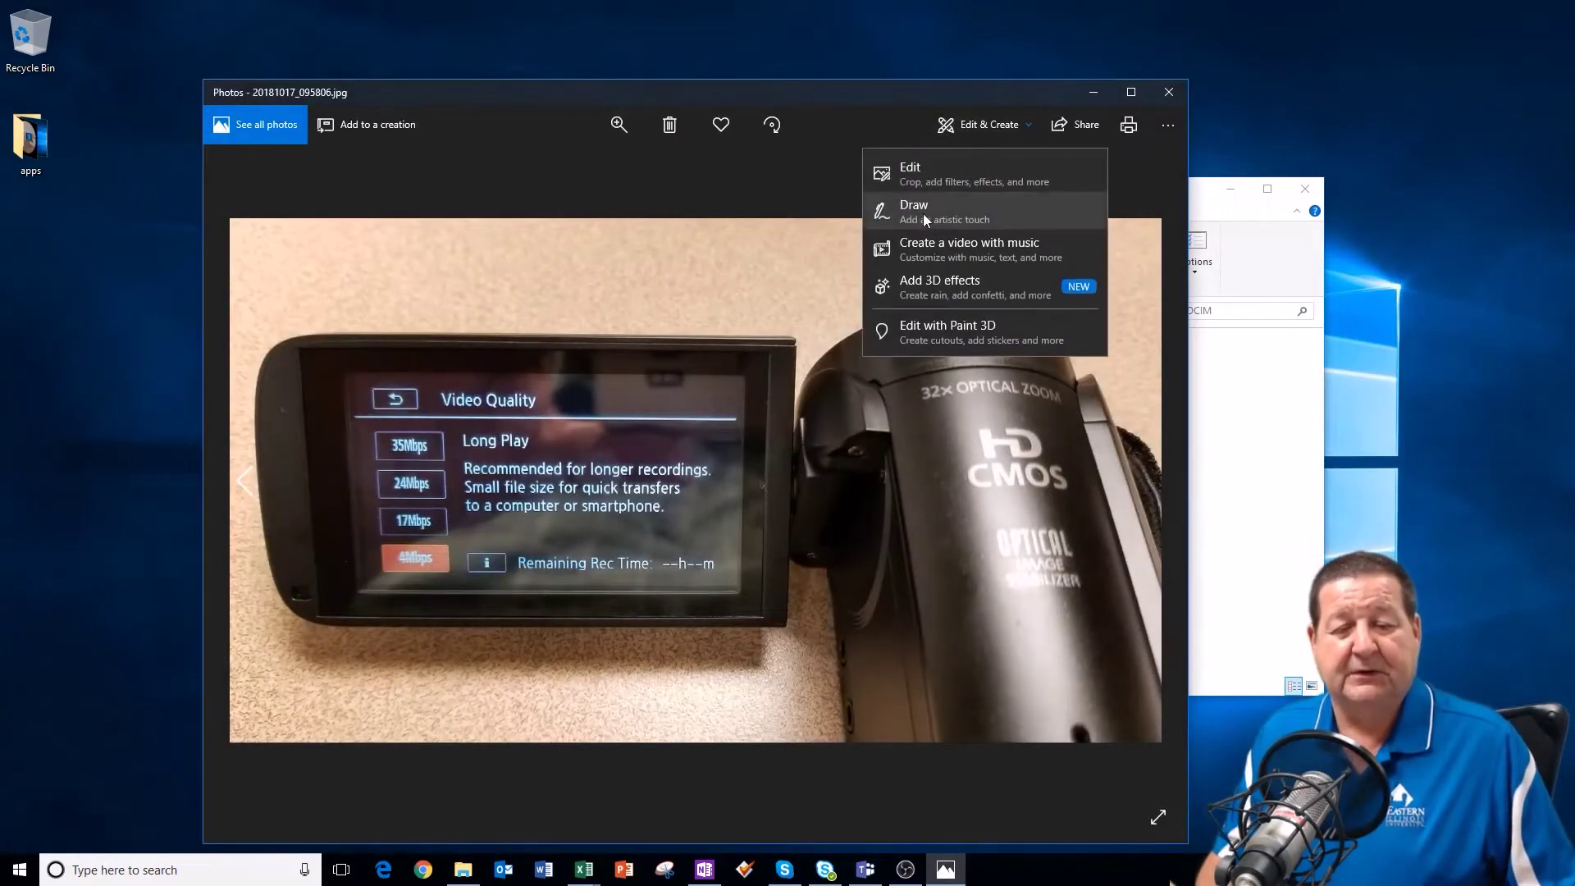
click(923, 213)
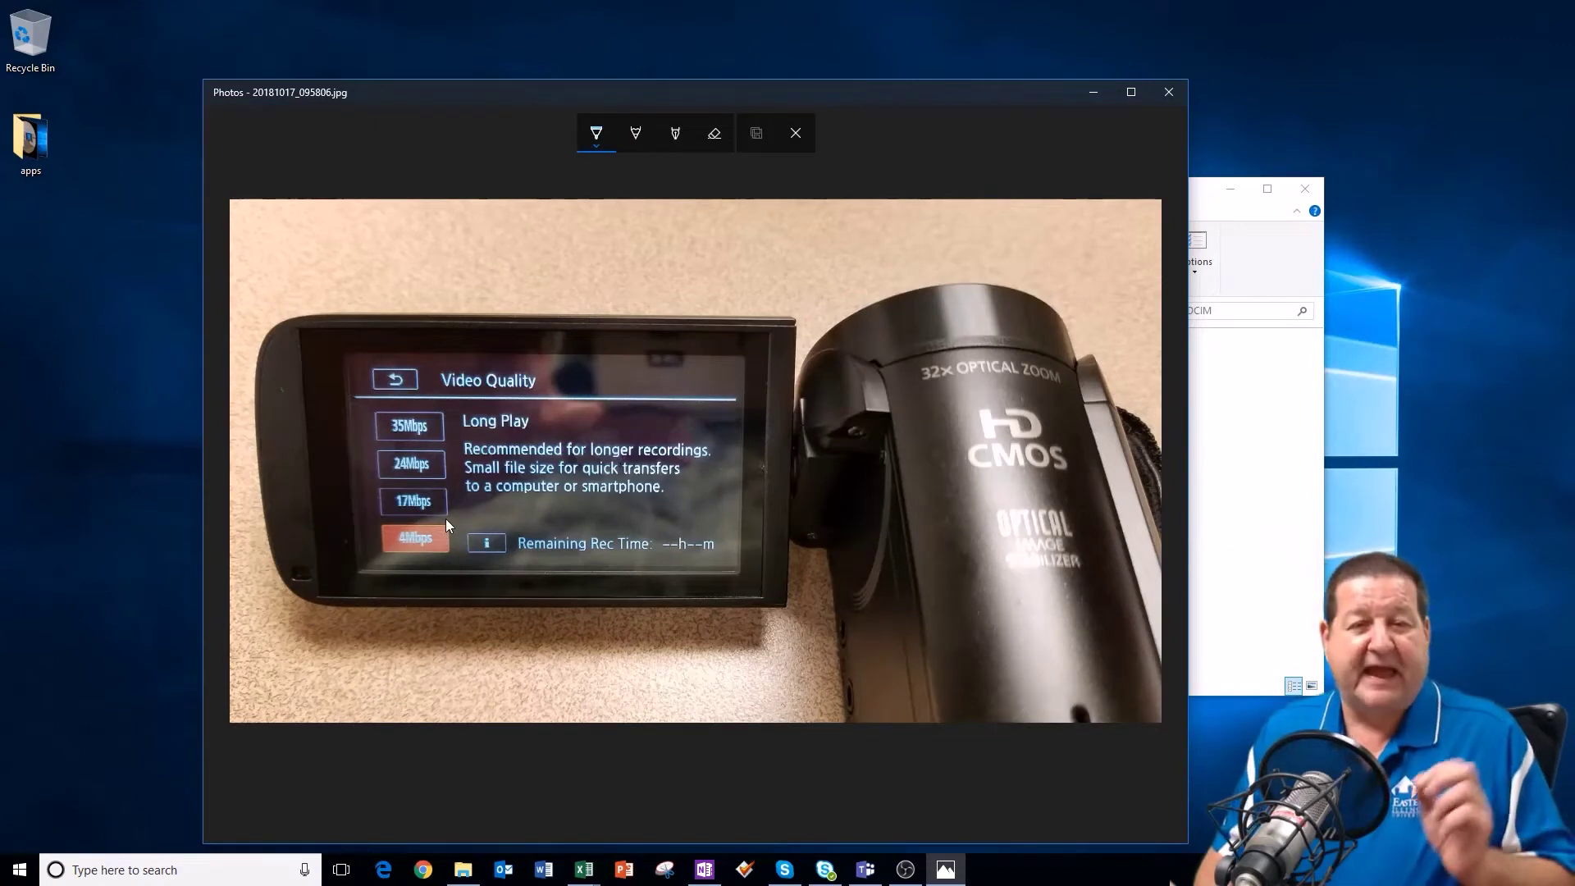
drag(443, 515, 358, 537)
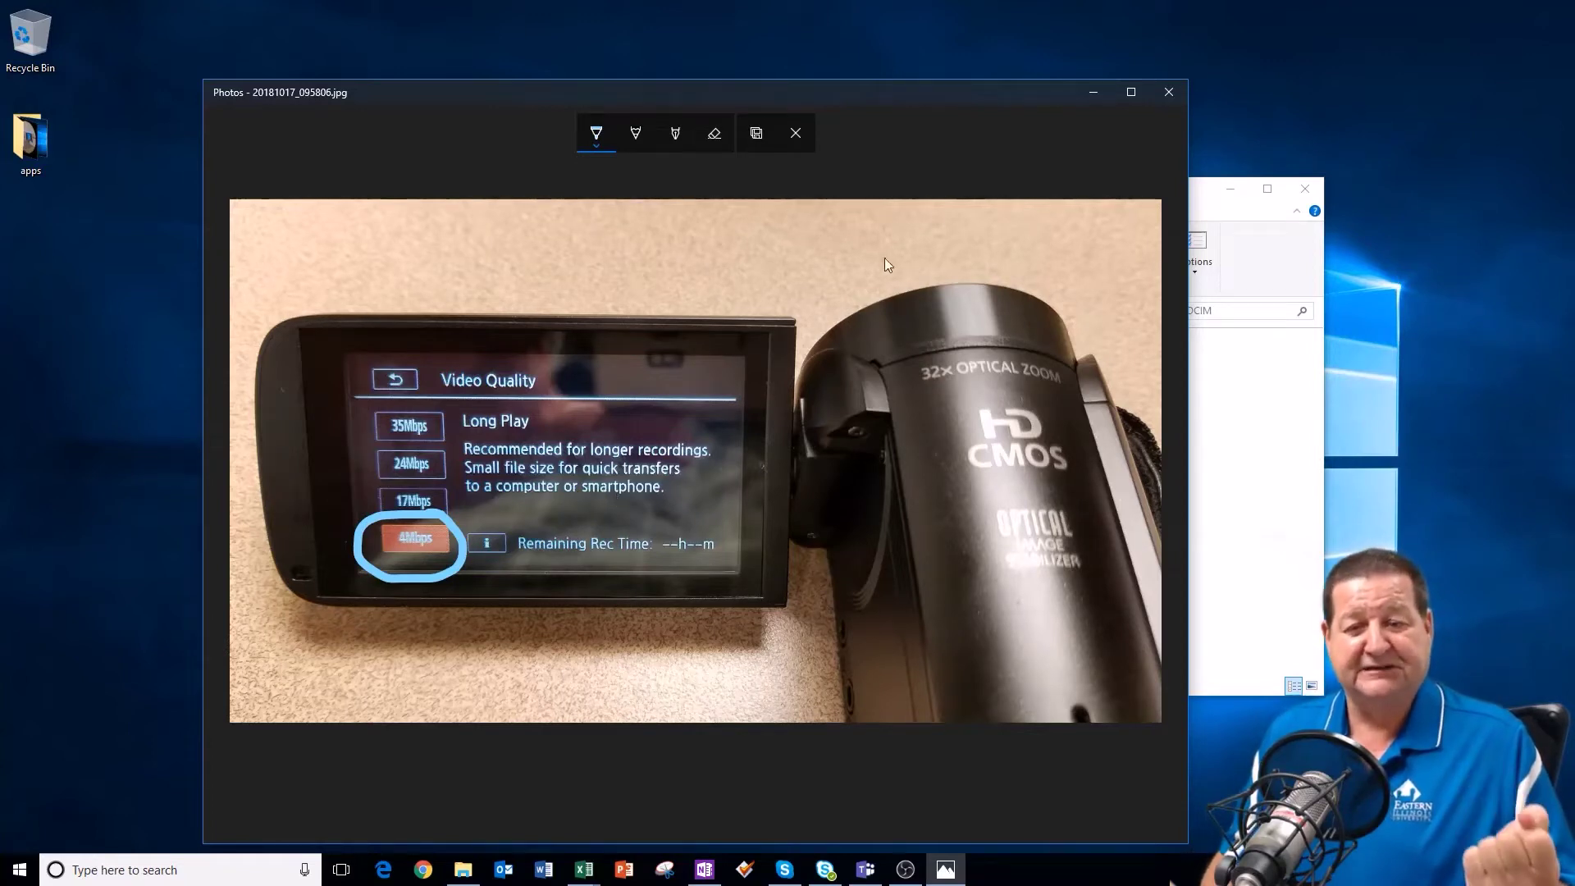
click(1168, 92)
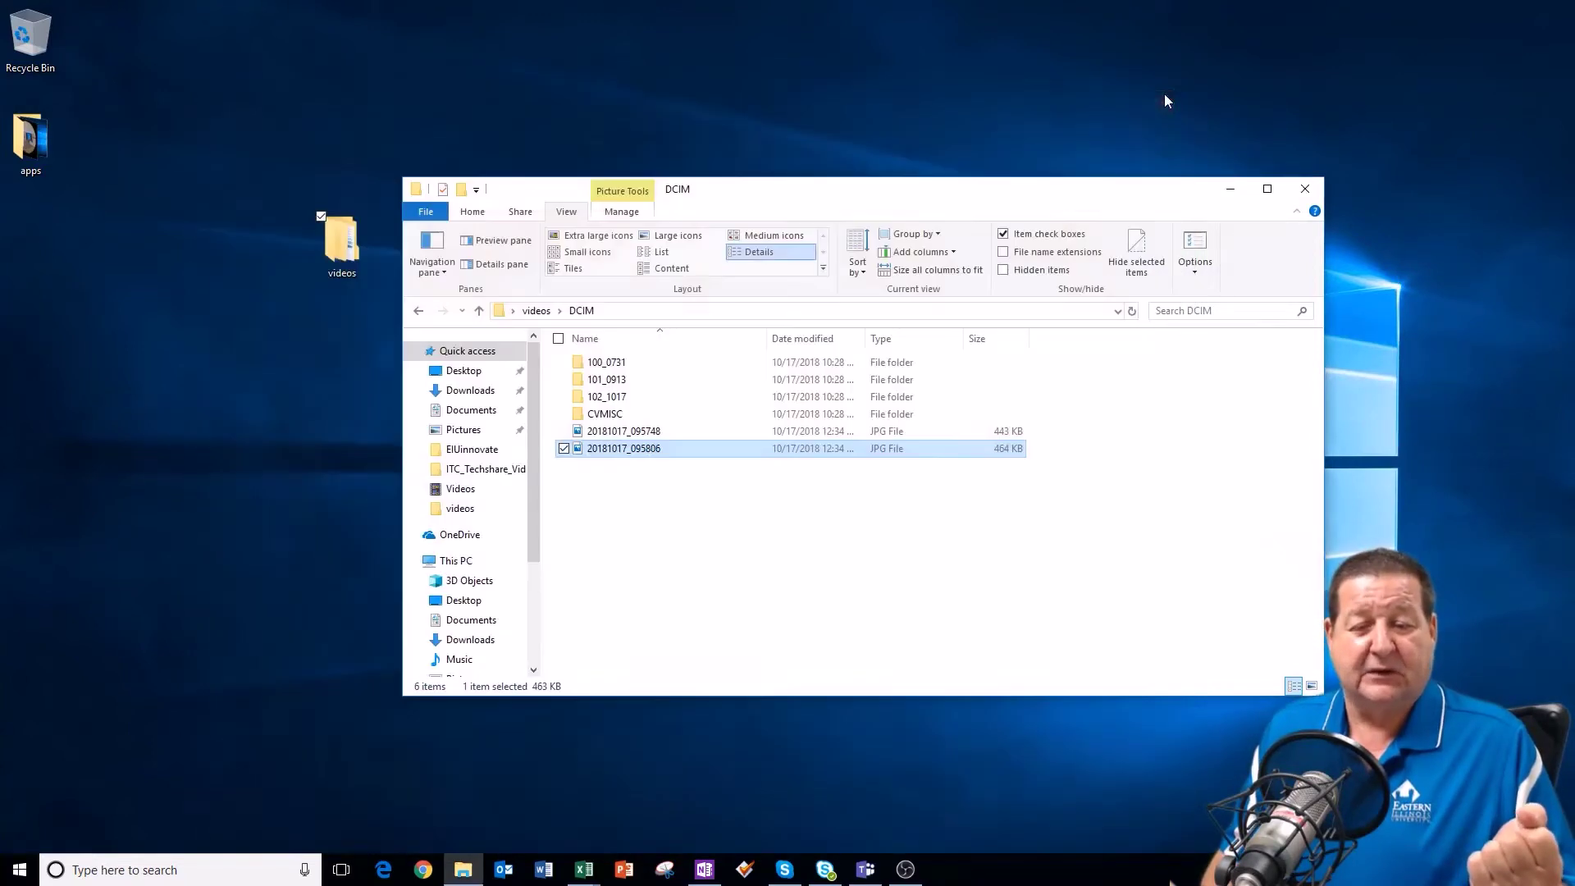
- Open the 102_1017 folder, then return up to DCIM via the address bar
double_click(627, 398)
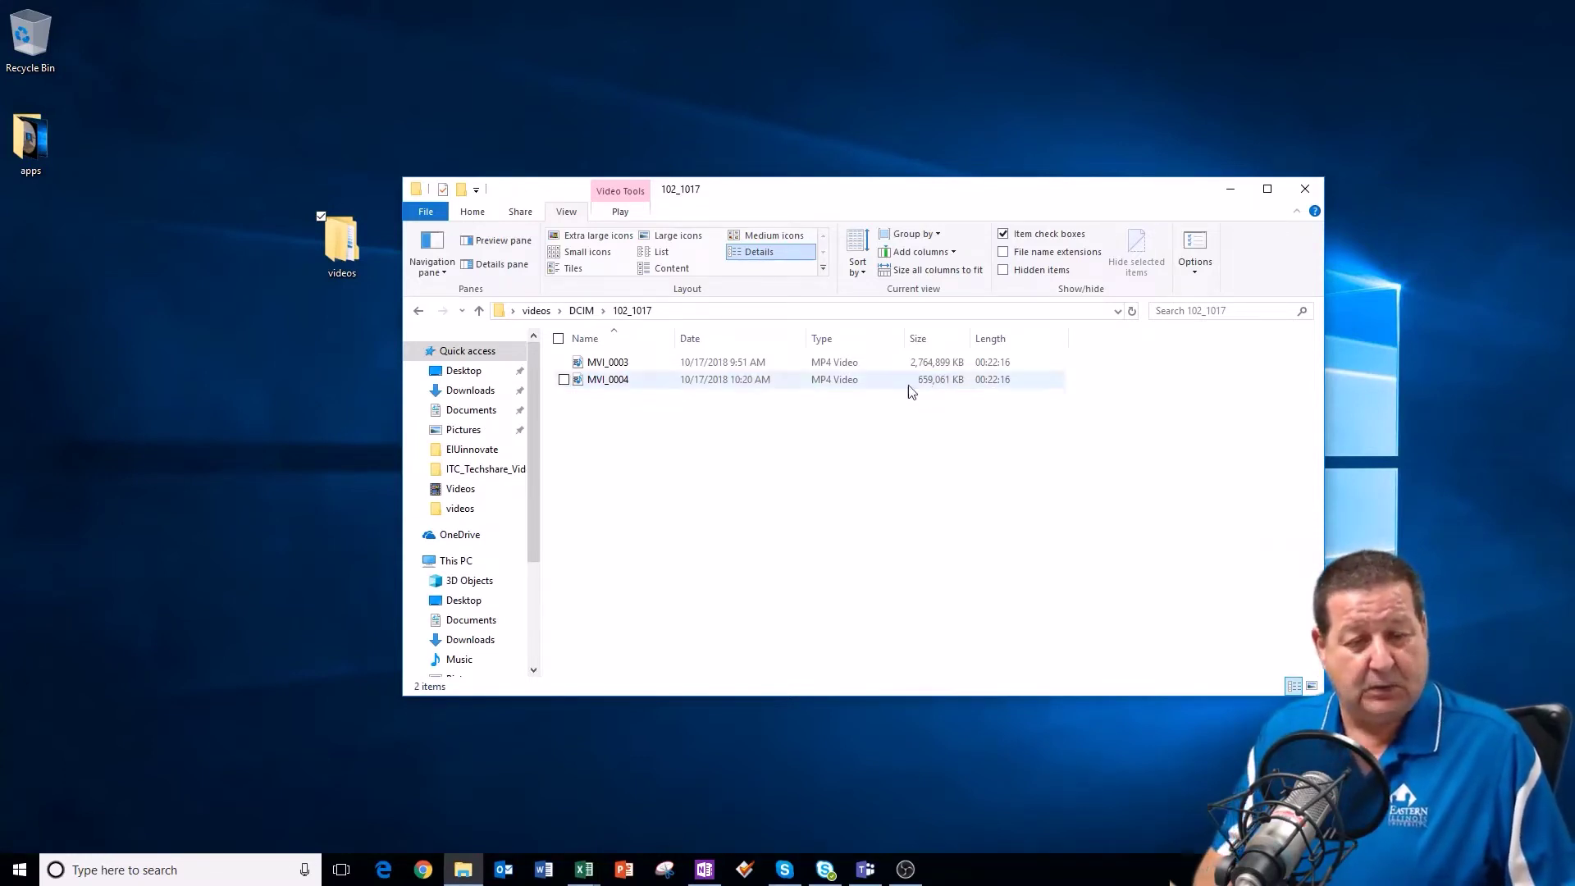
click(582, 311)
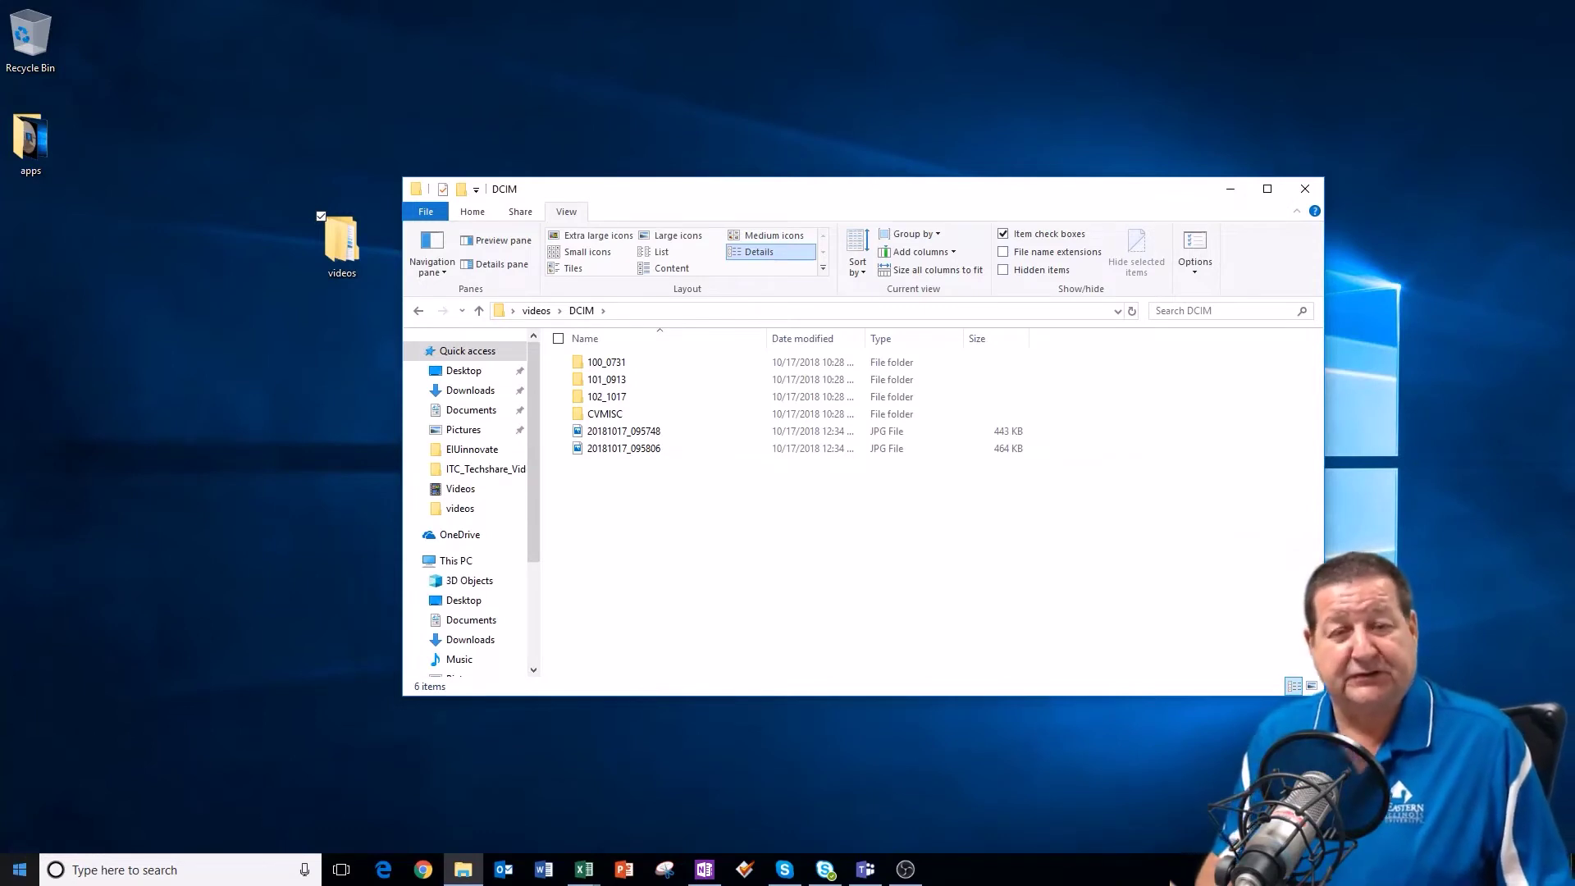
- Search the Start menu for 'handbrake' and launch HandBrake
click(20, 869)
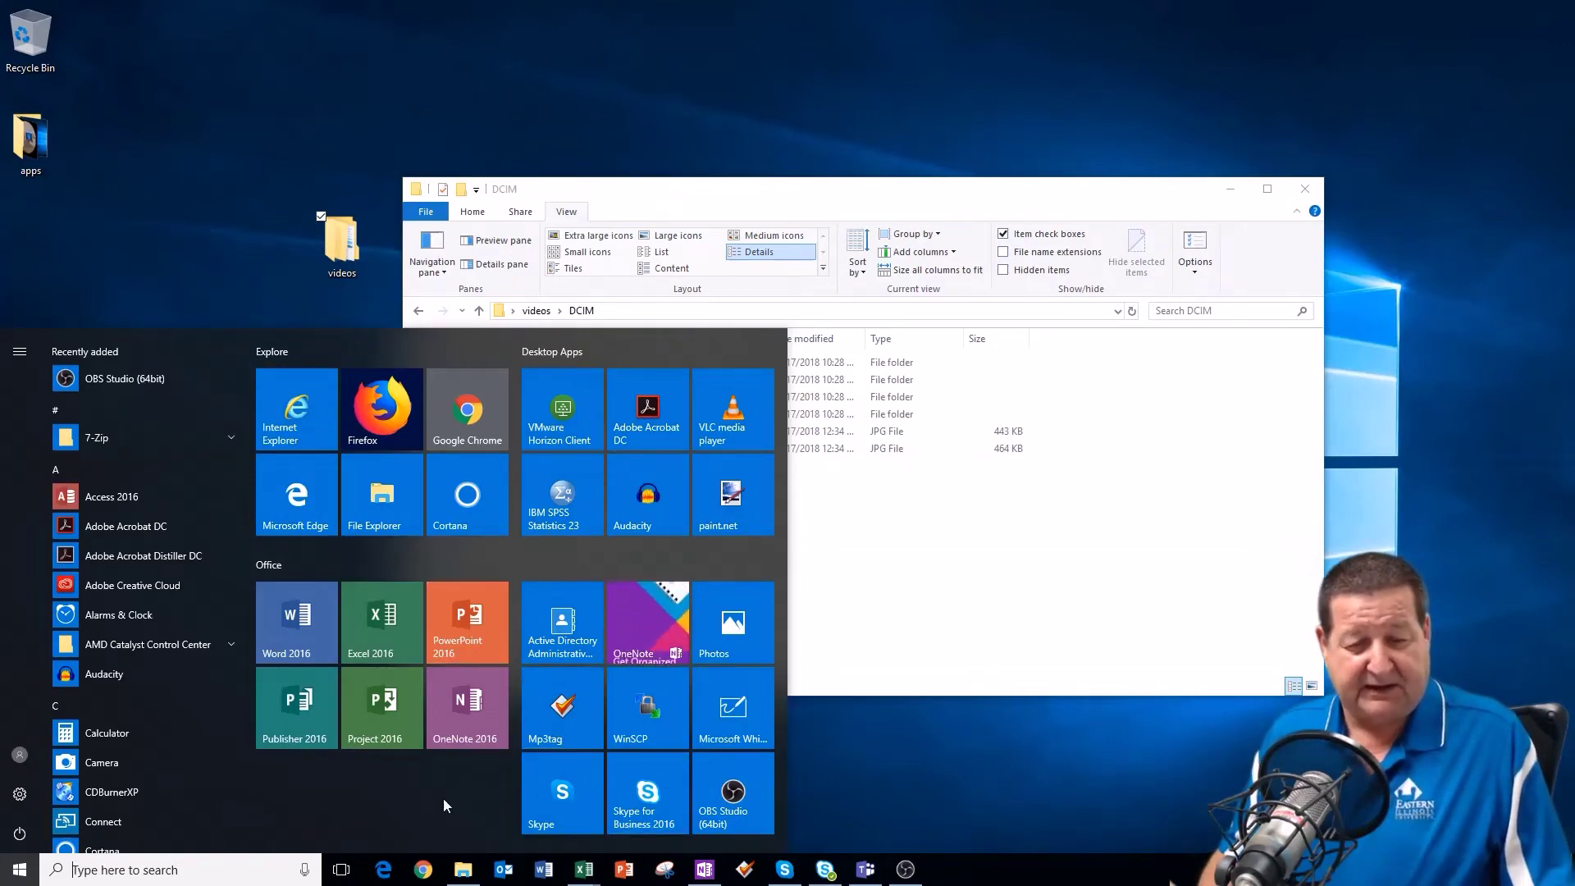
click(187, 865)
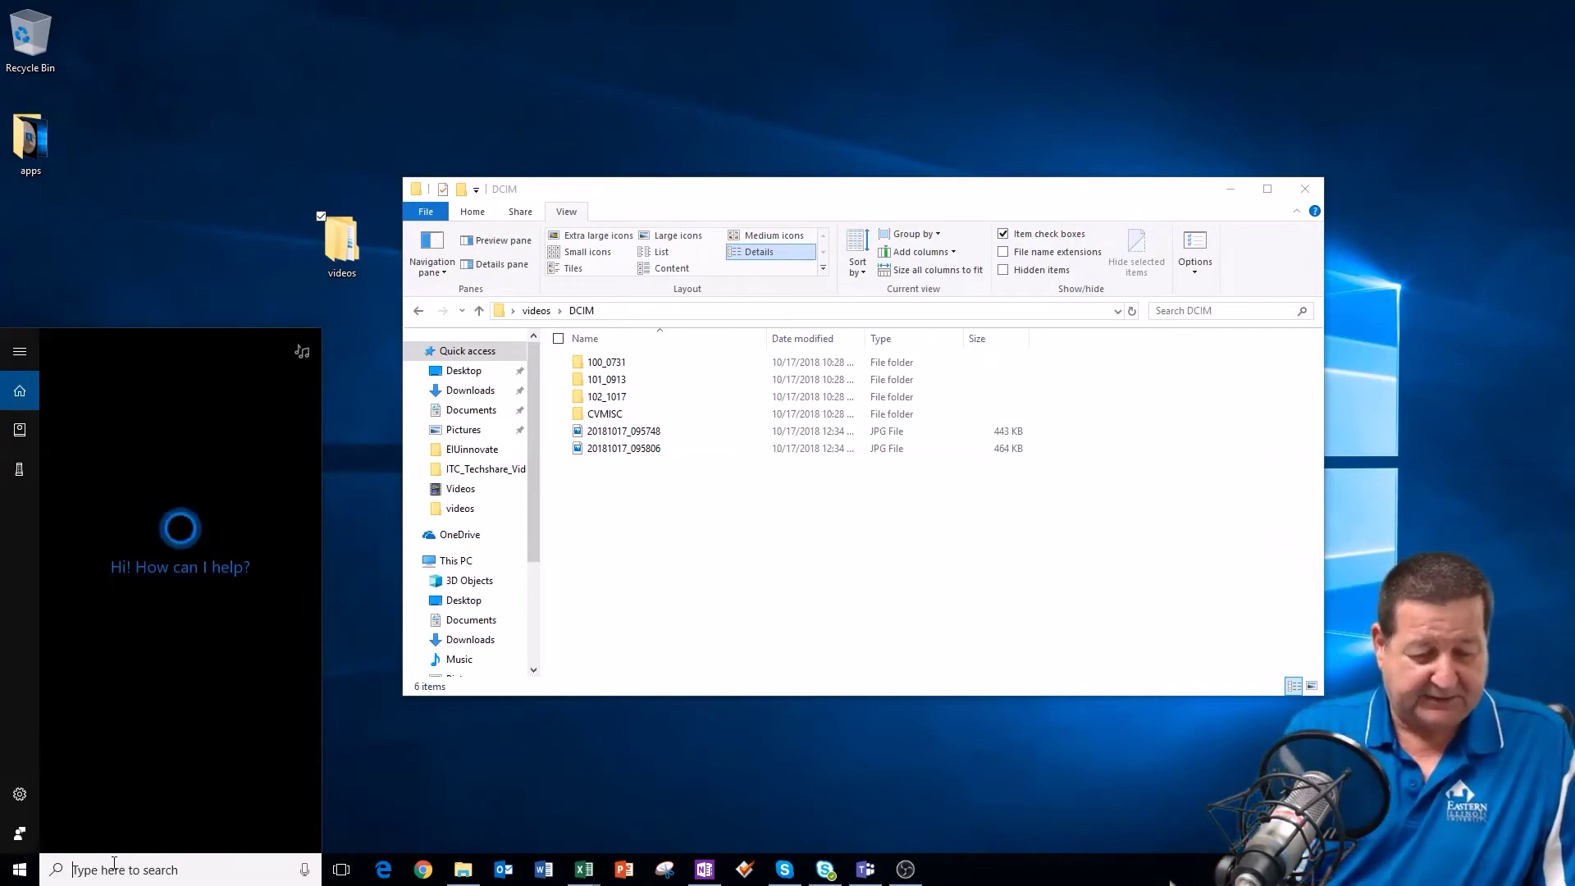
text(handbrake)
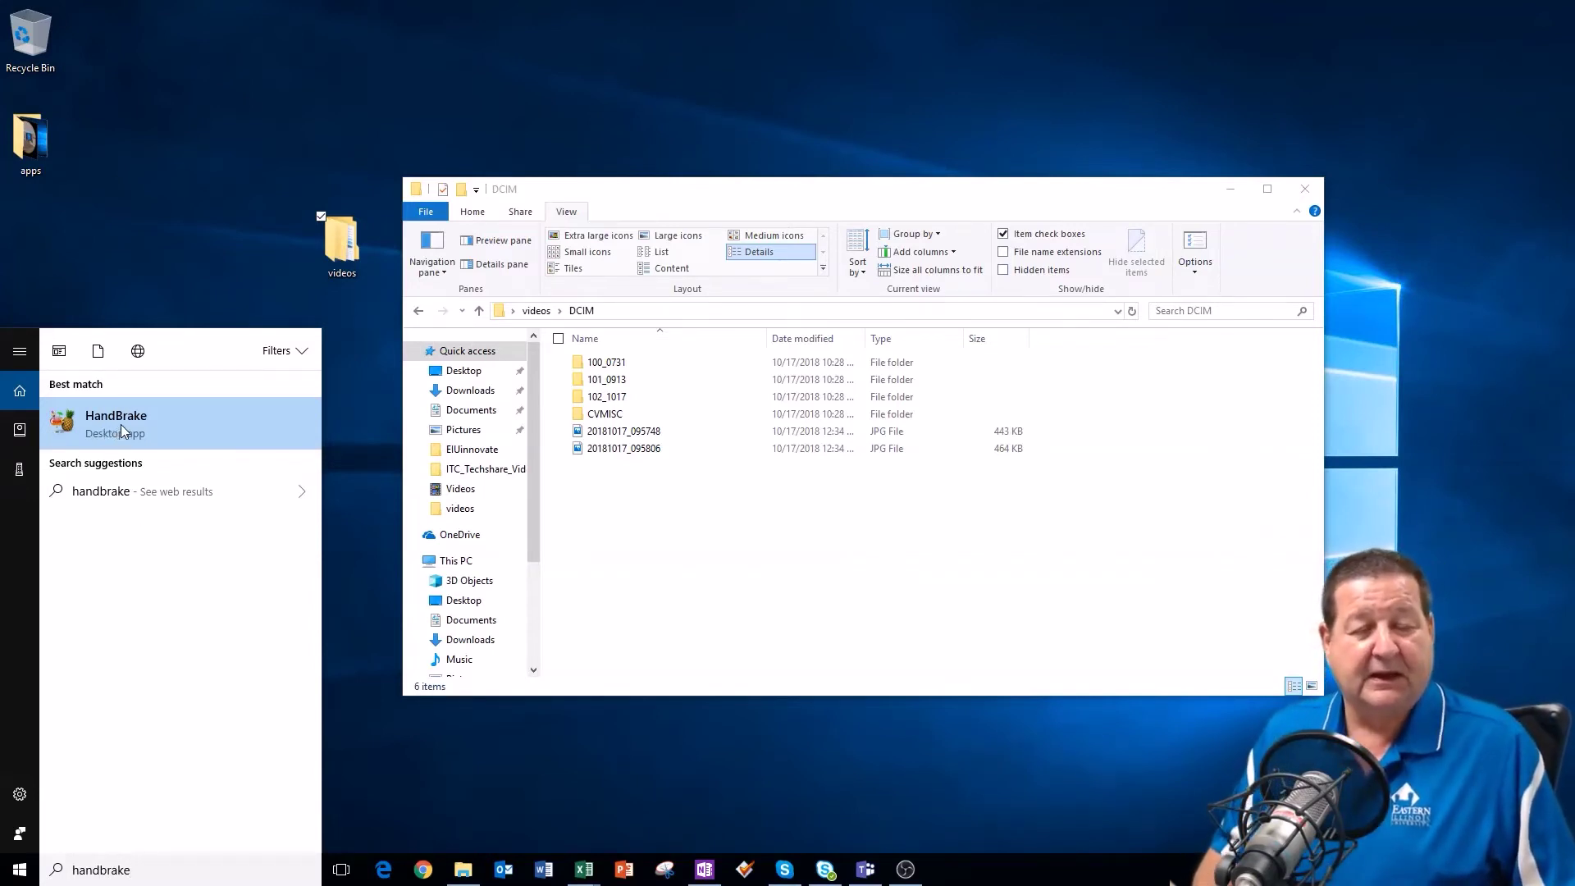
click(120, 425)
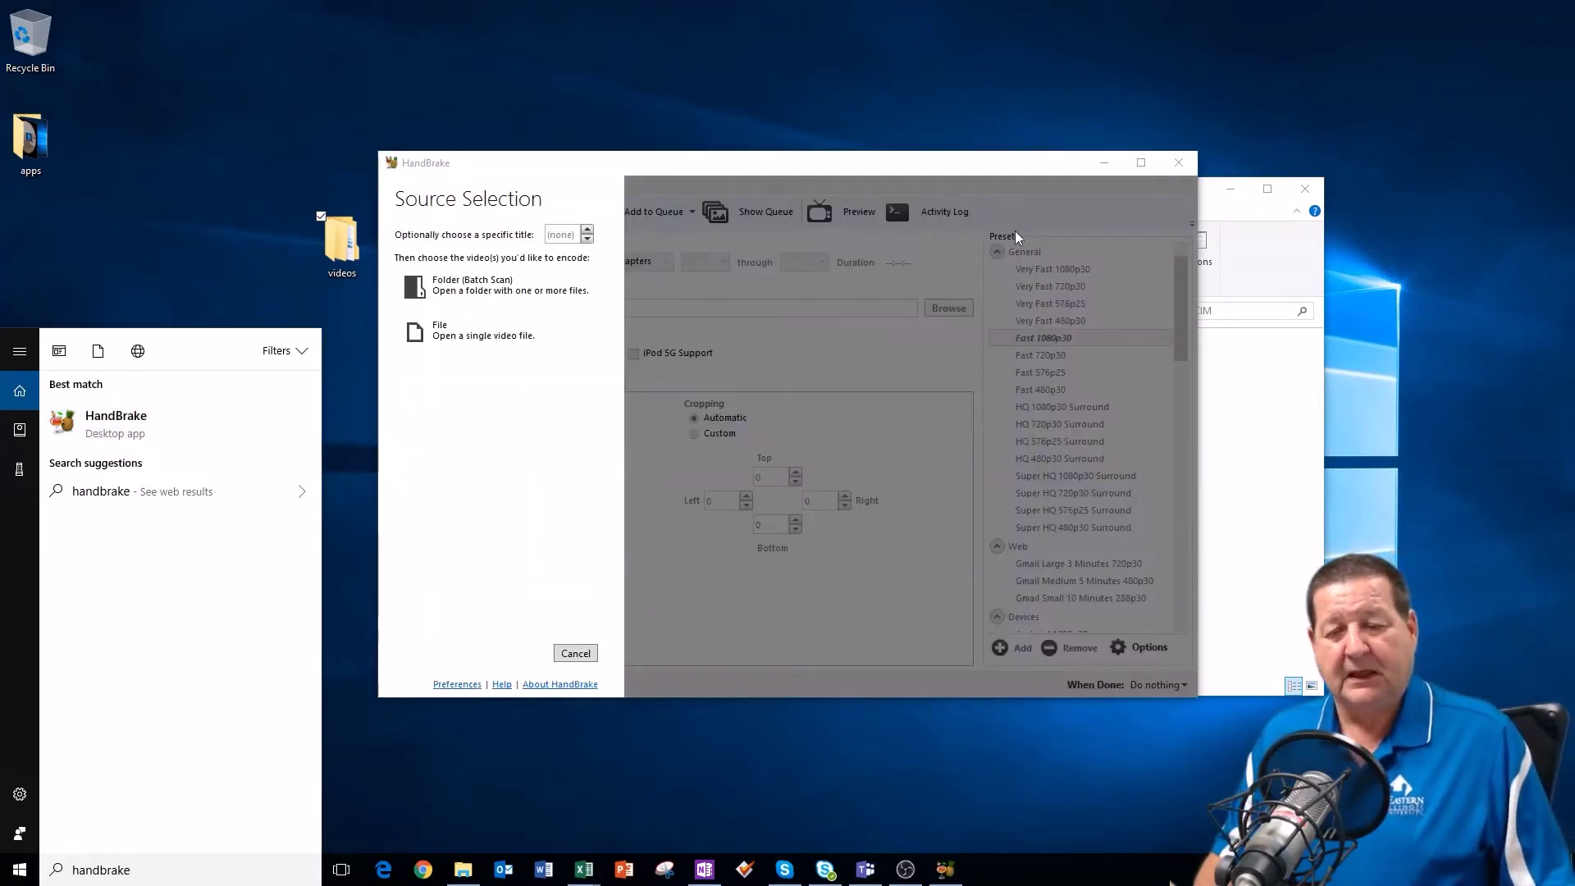
- Dismiss the search results, close File Explorer, and move the HandBrake window up and left
click(556, 749)
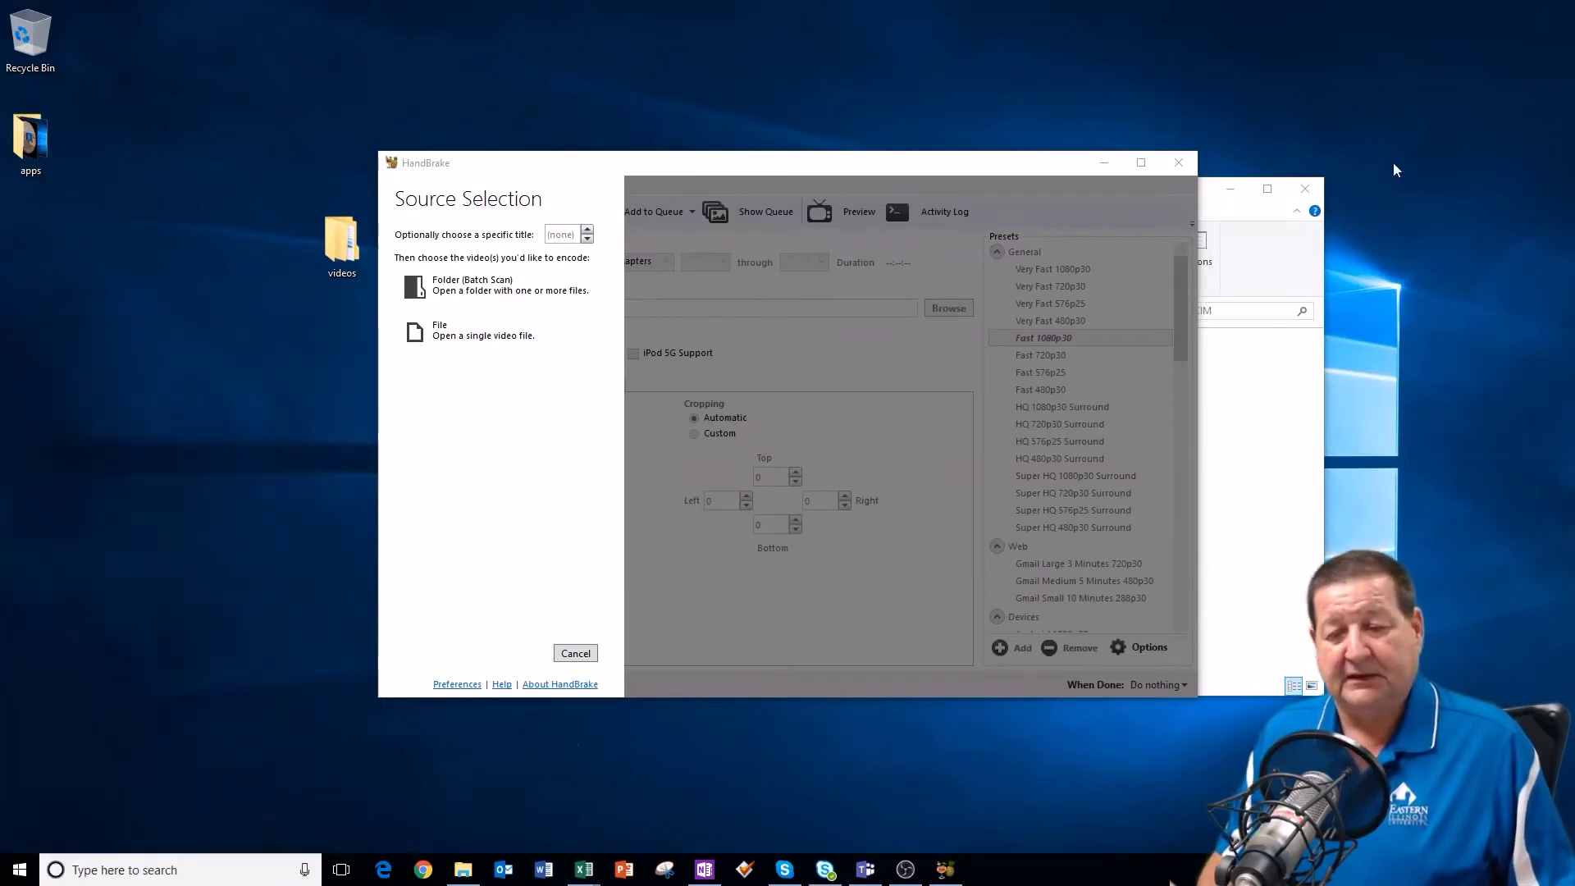
click(1320, 200)
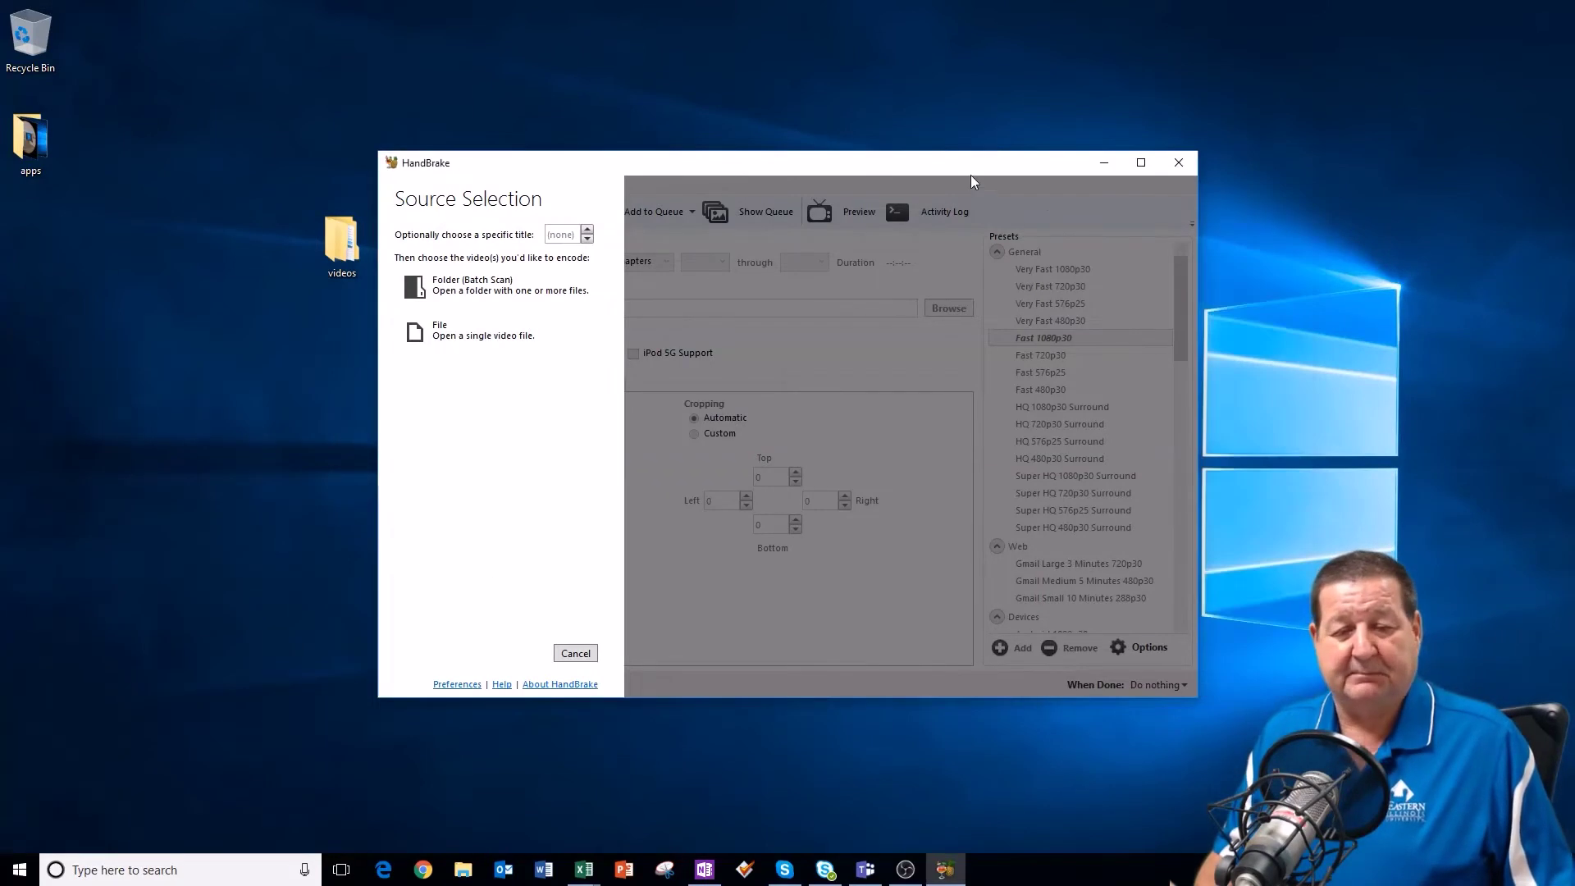
drag(943, 169, 726, 151)
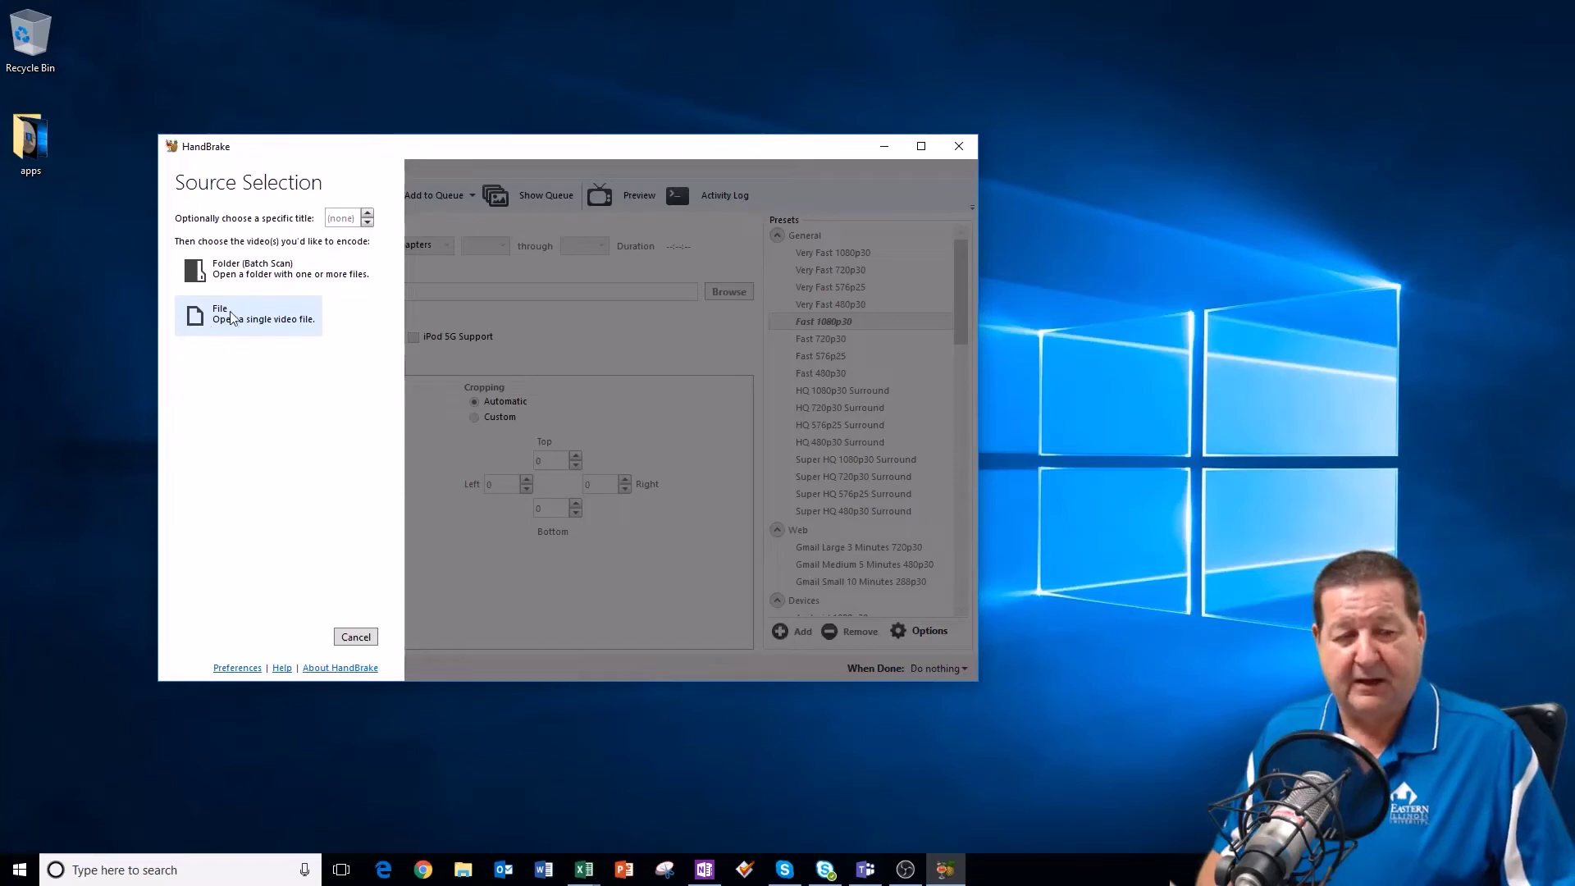
- Load MVI_0004 from Desktop\videos\DCIM\102_1017 as the HandBrake source file
click(230, 324)
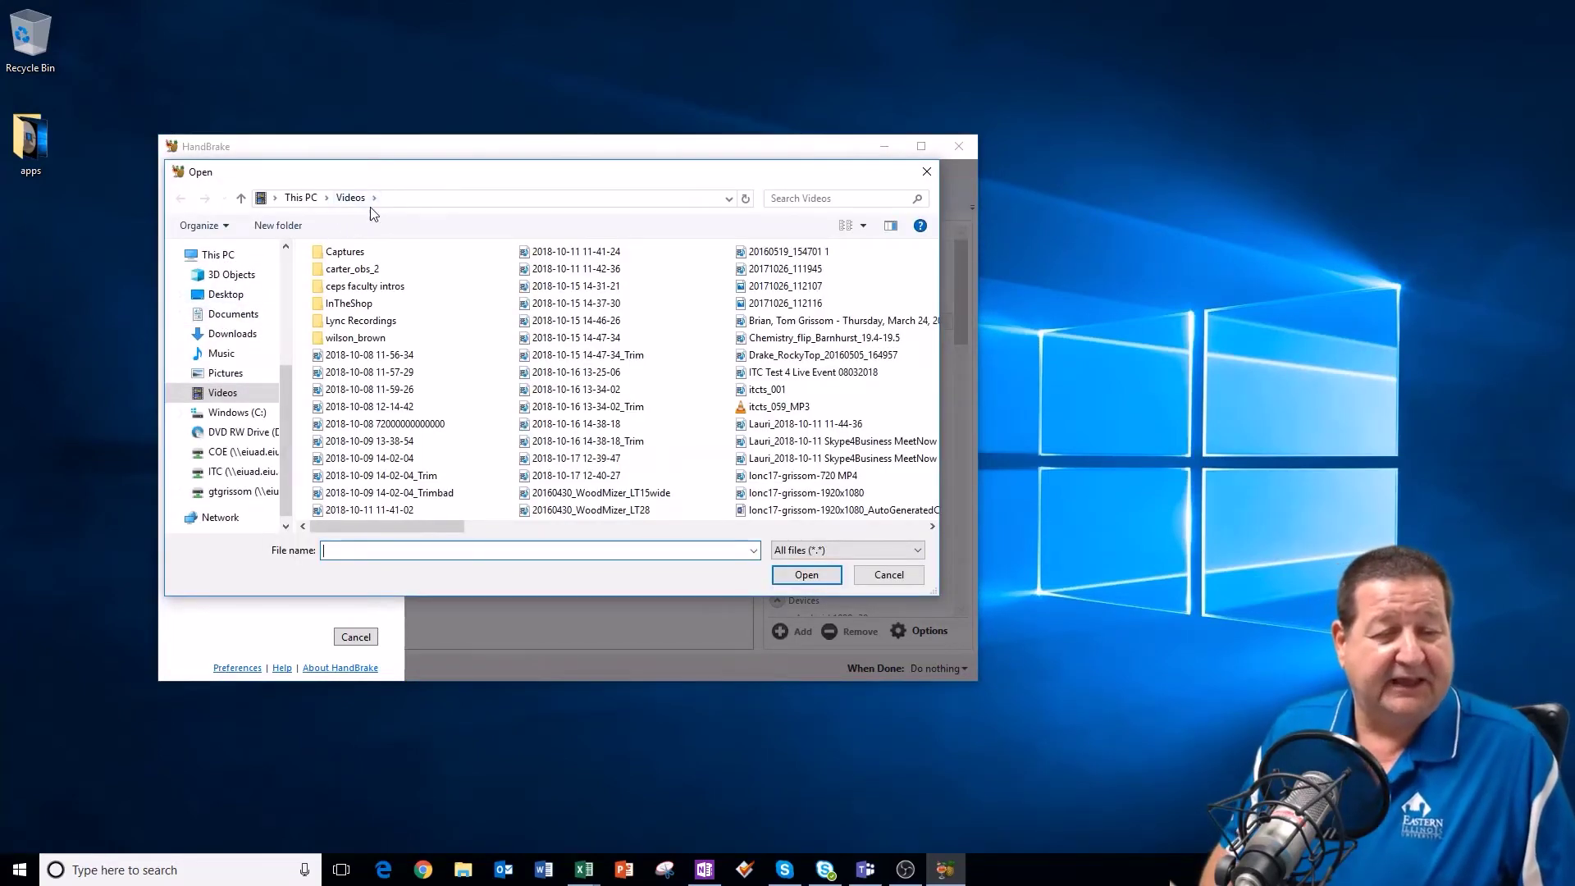
click(233, 296)
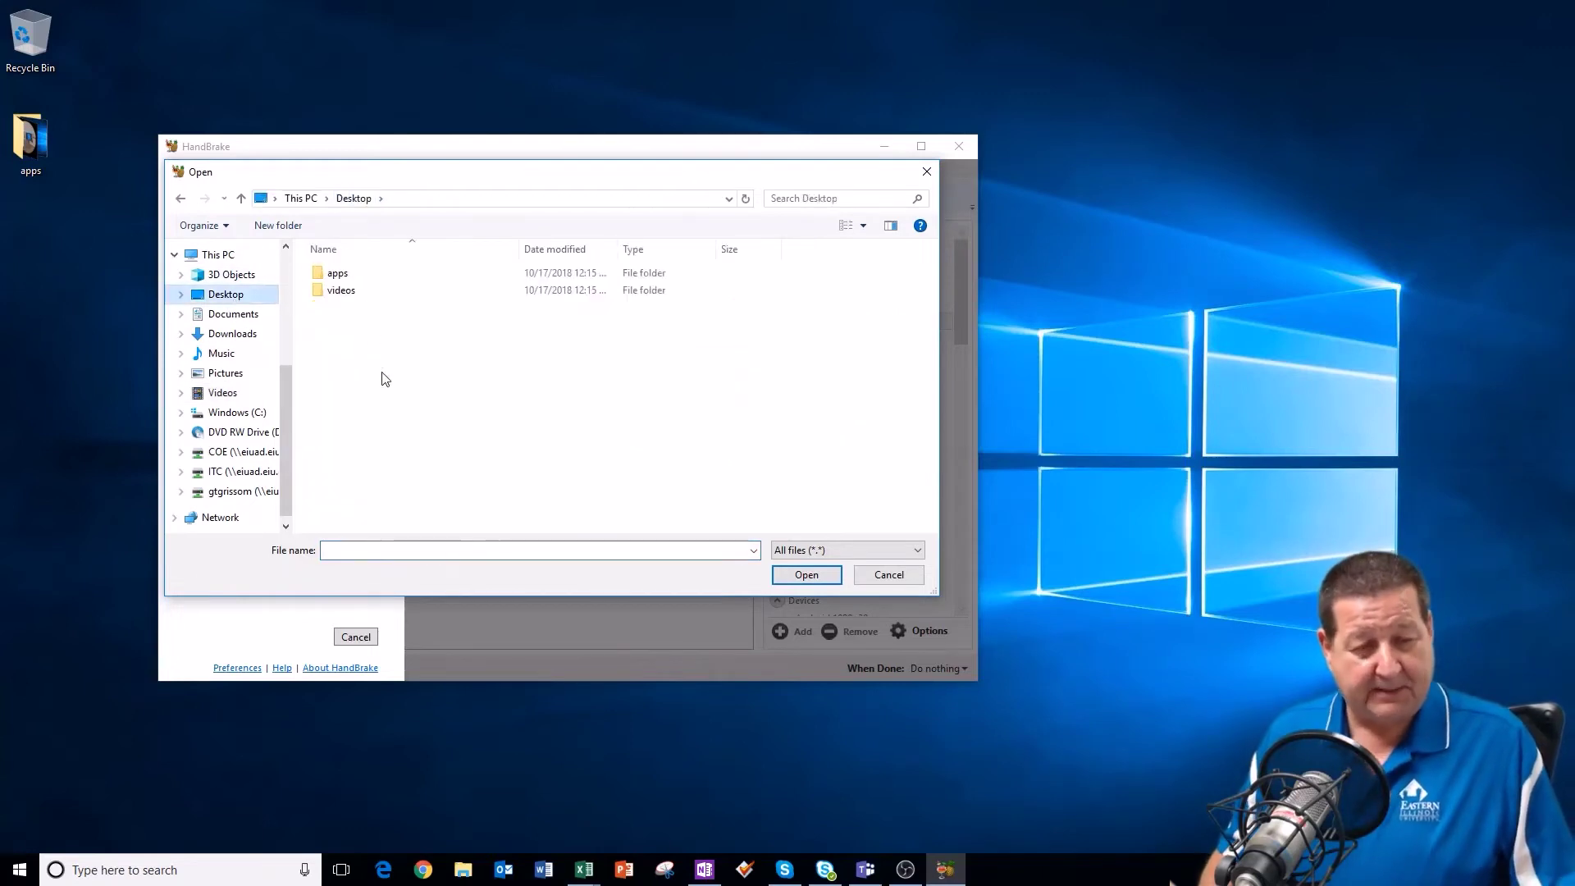
click(348, 294)
double_click(348, 295)
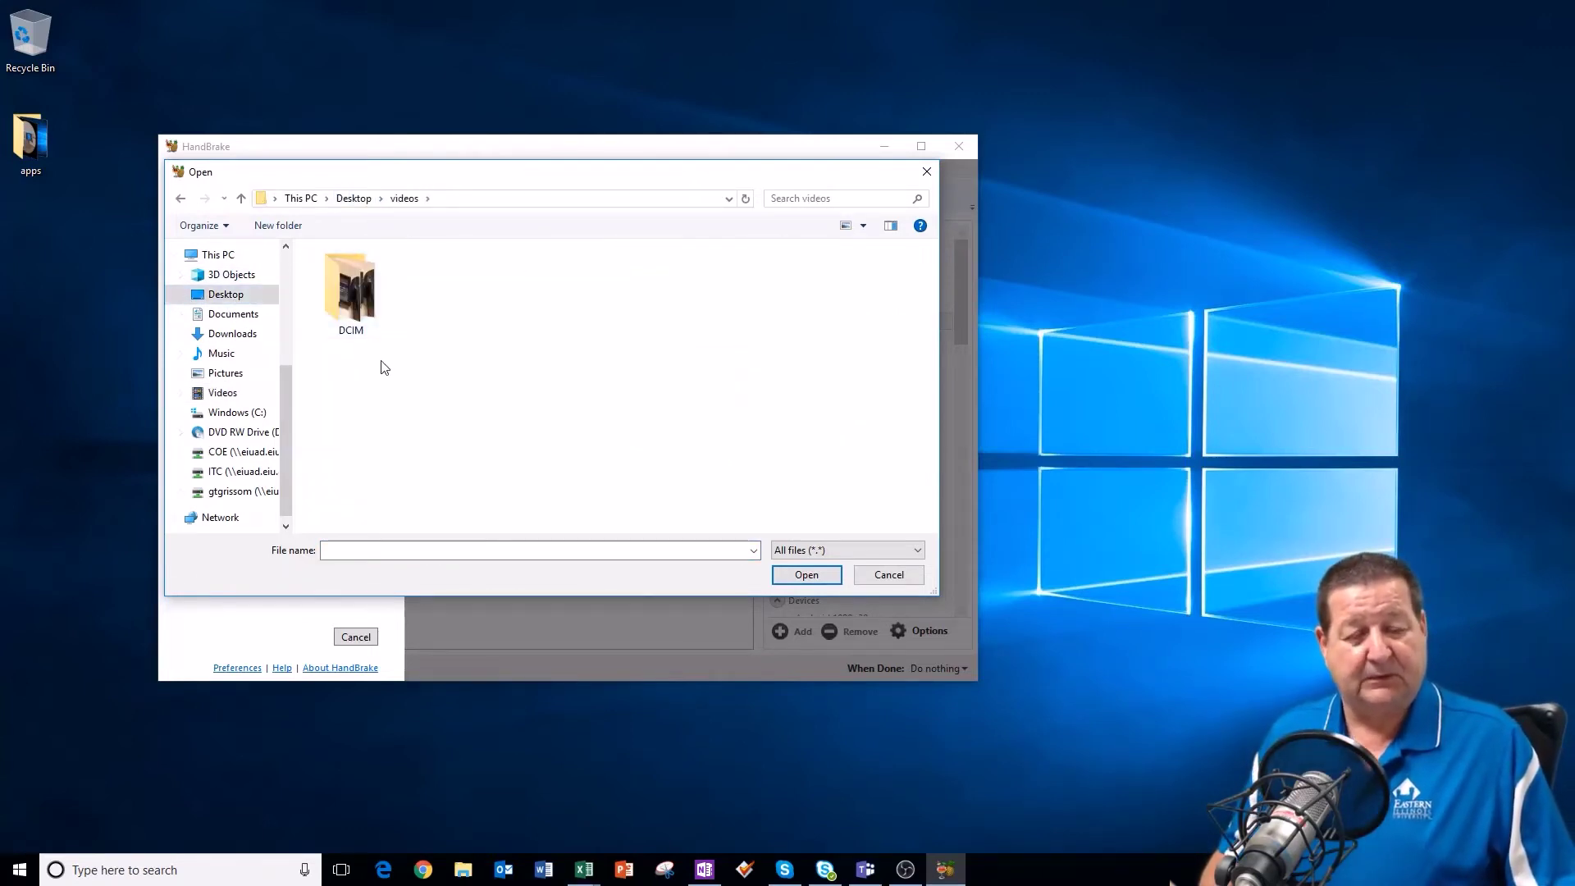
double_click(343, 304)
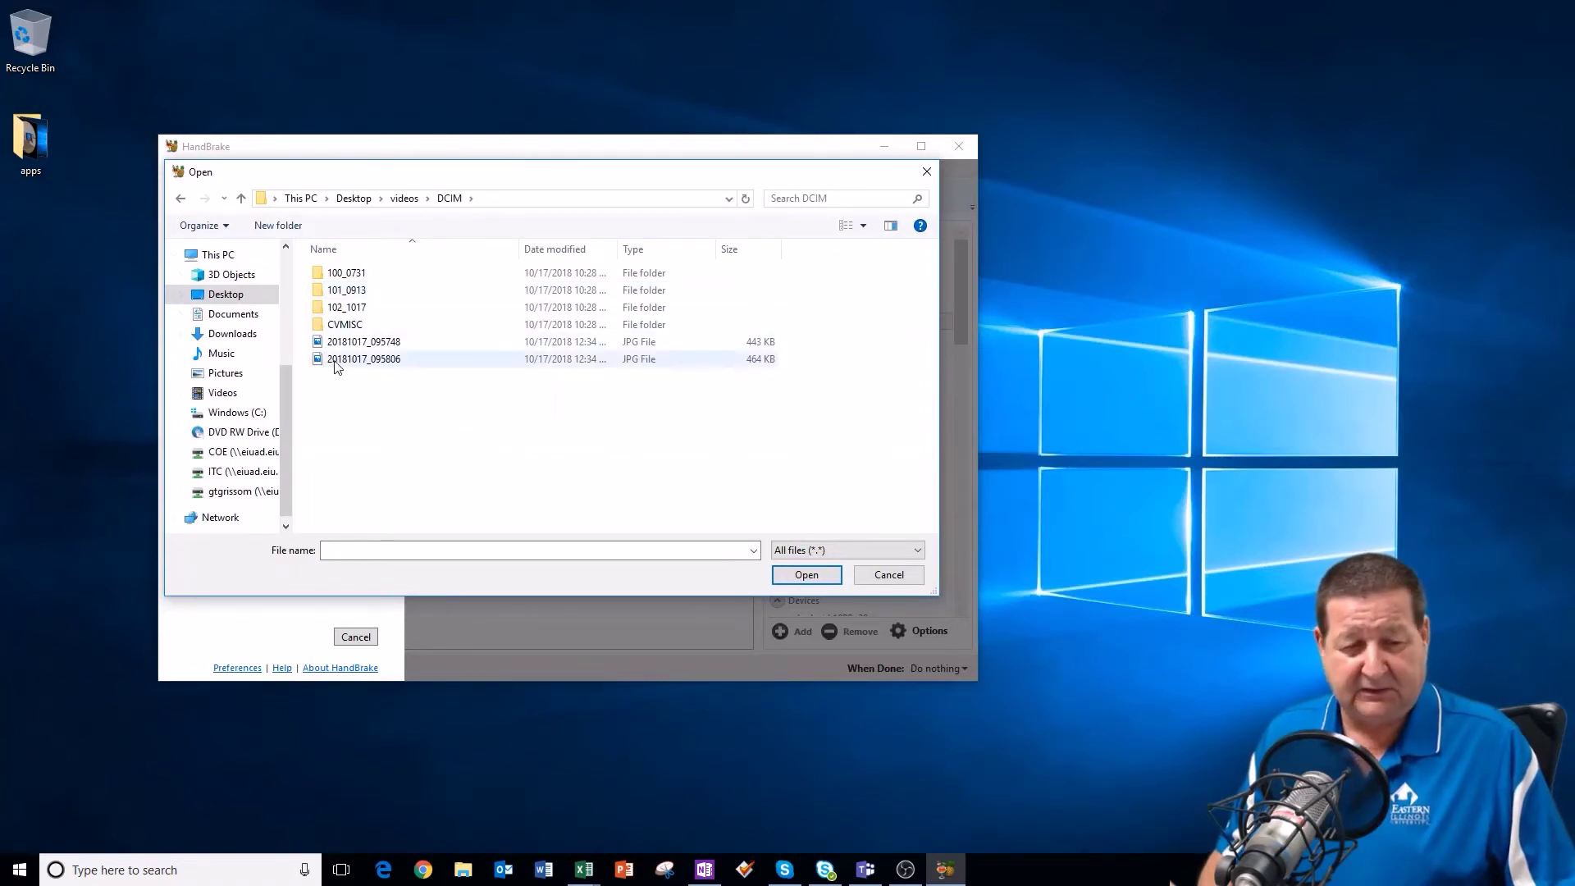
double_click(346, 308)
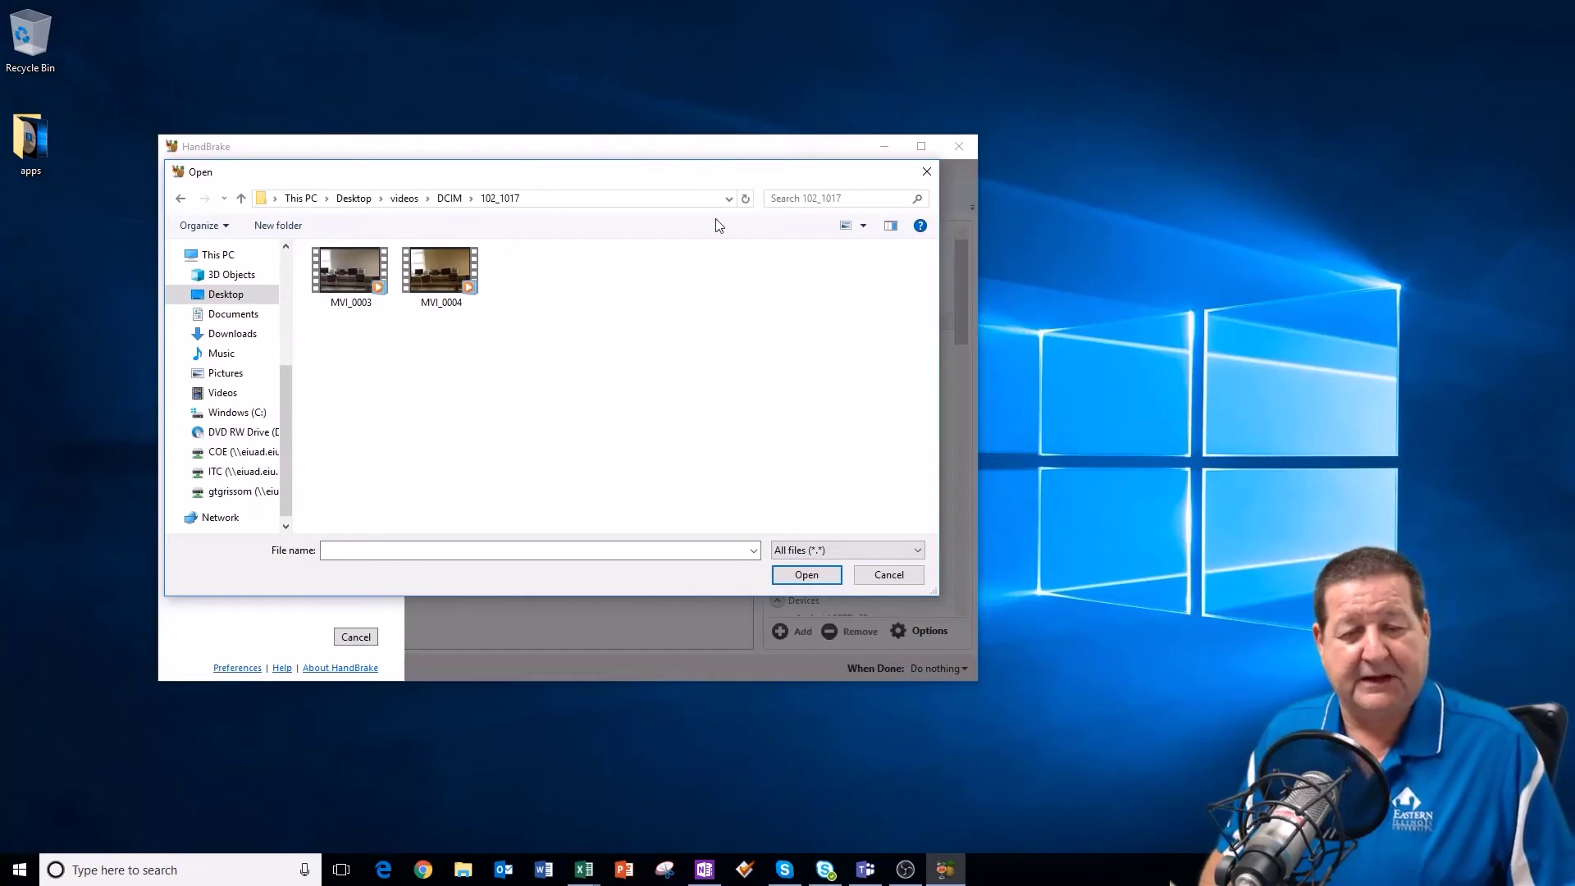
click(863, 224)
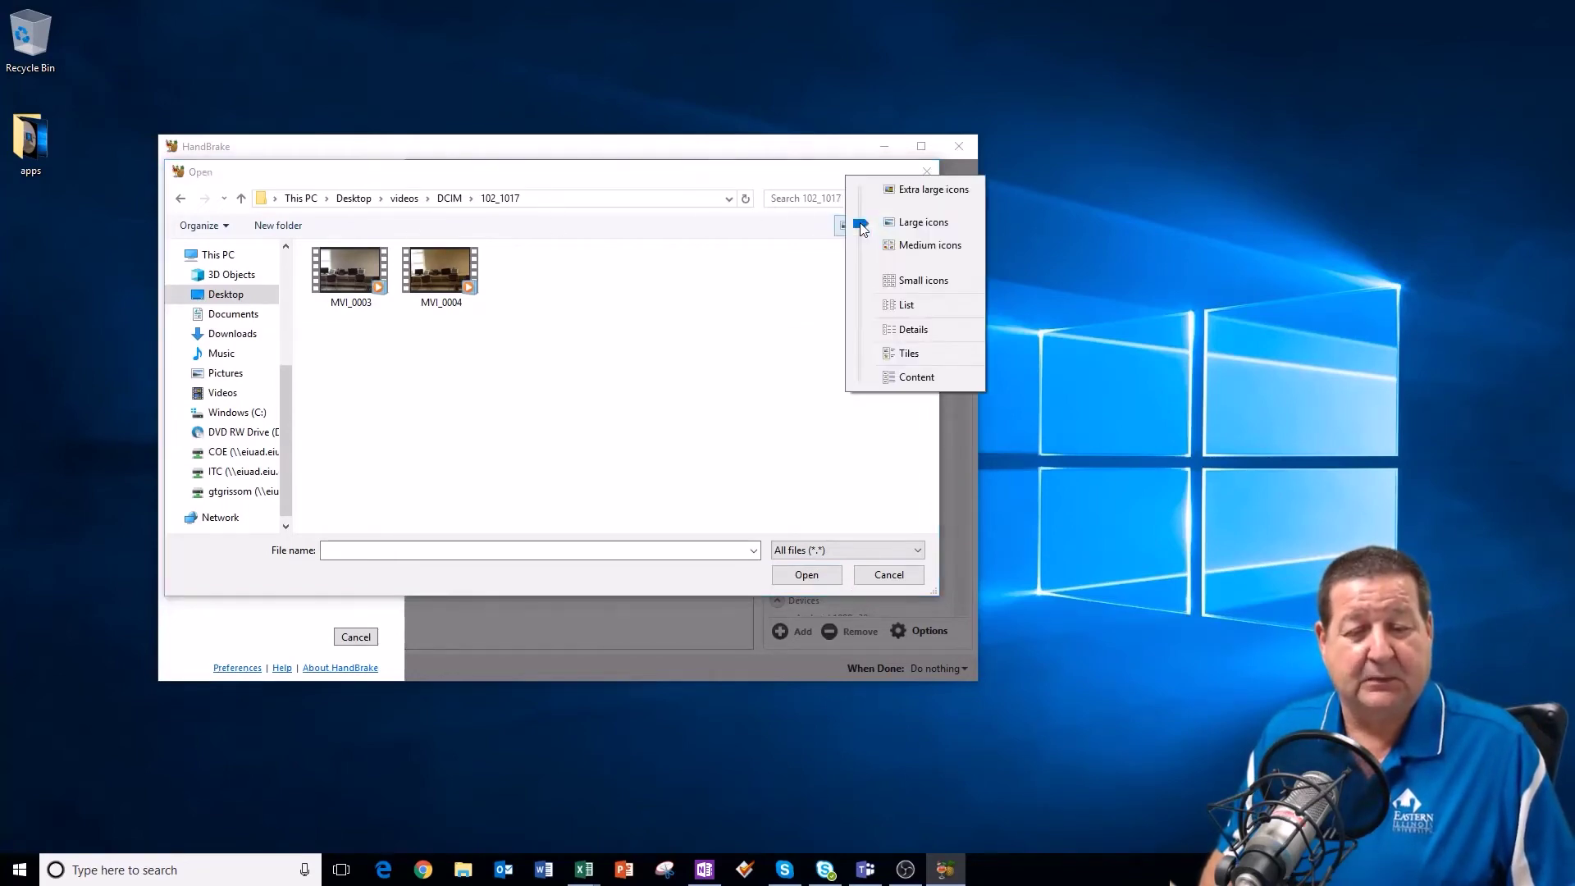
click(912, 329)
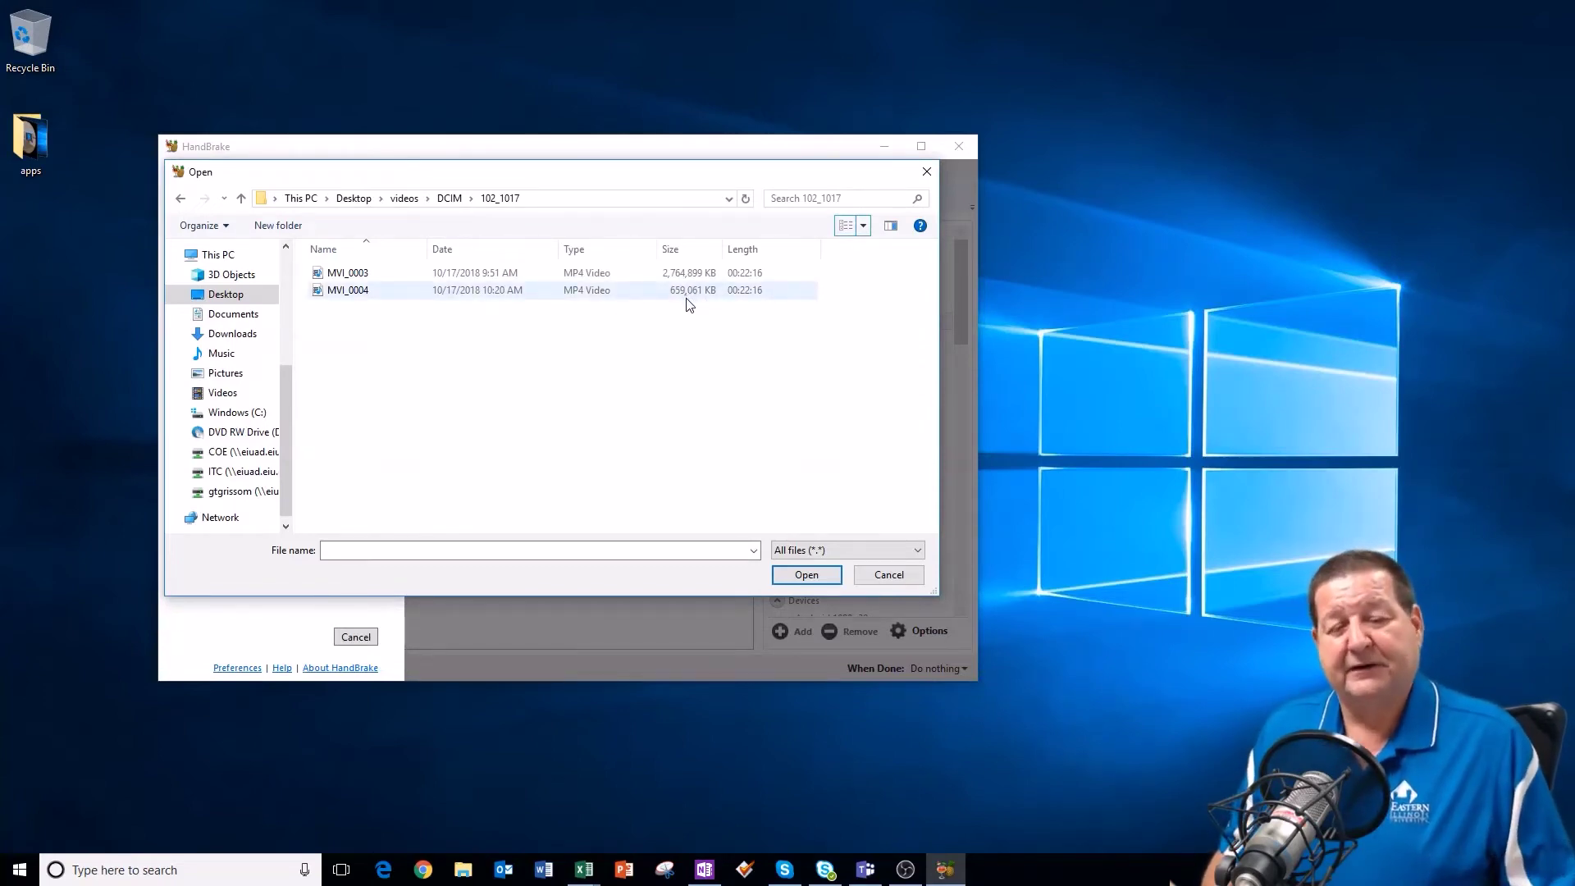
click(396, 292)
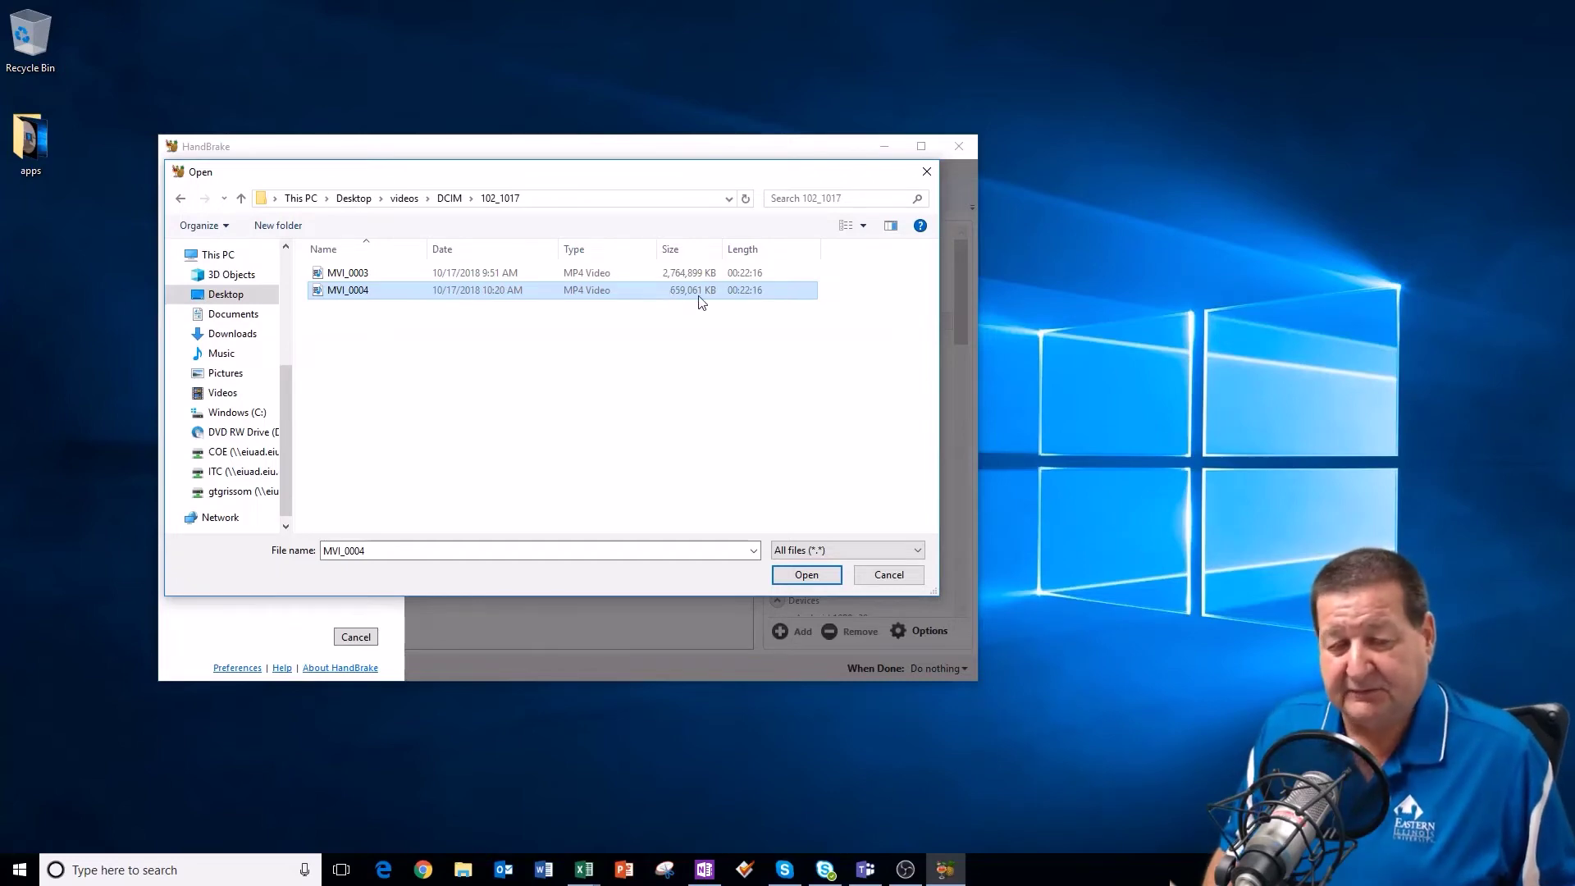
click(808, 576)
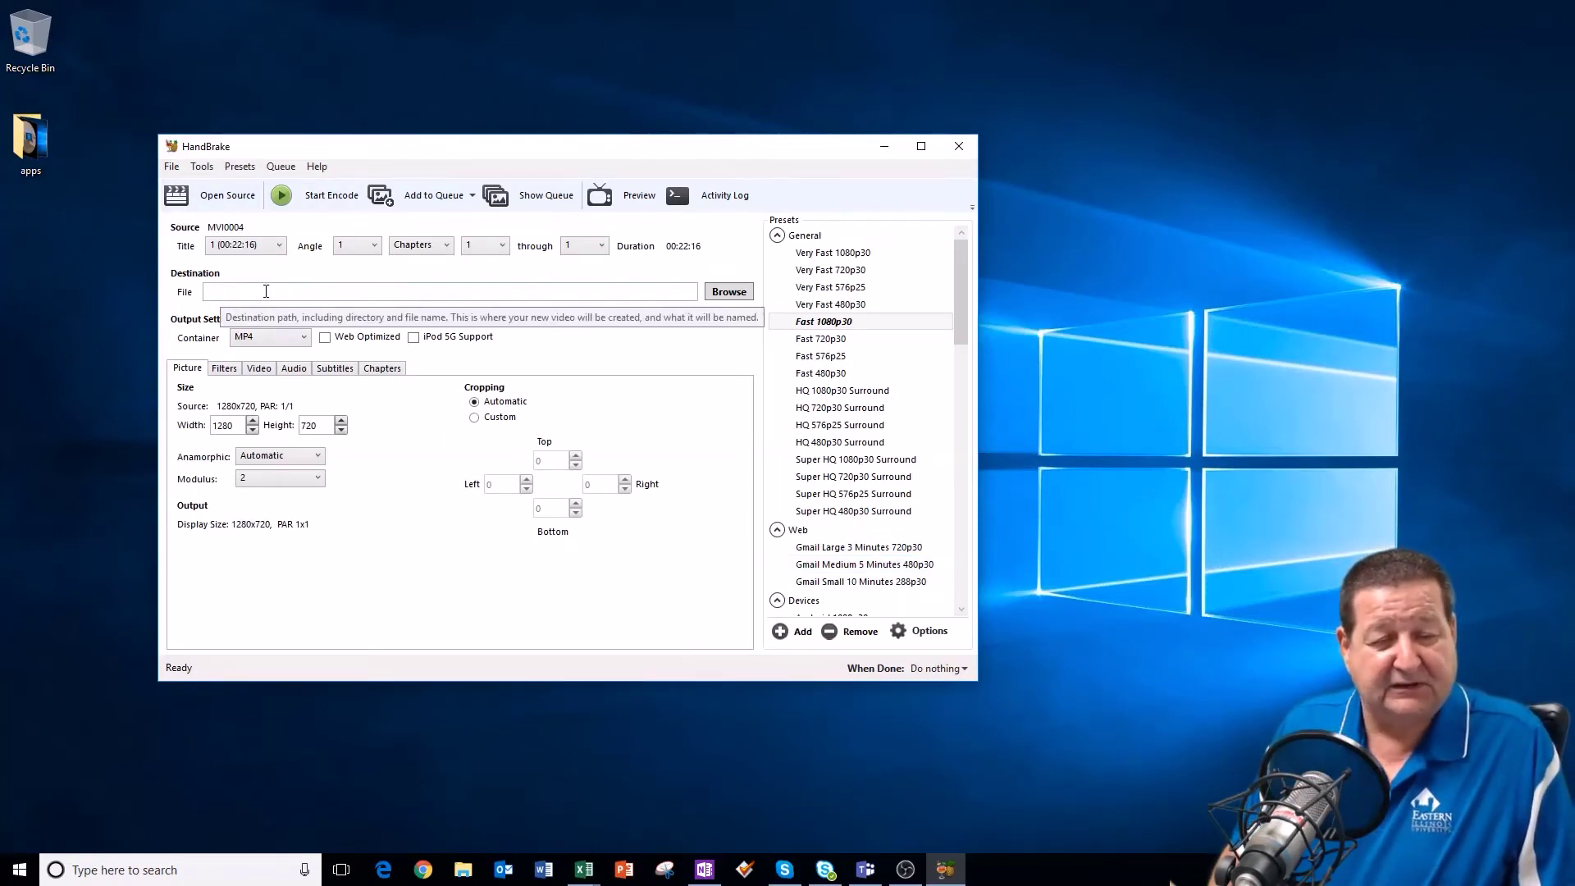
- Set the output file to 'MVI_0004 Compressed.mp4' in the 102_1017 folder
click(729, 291)
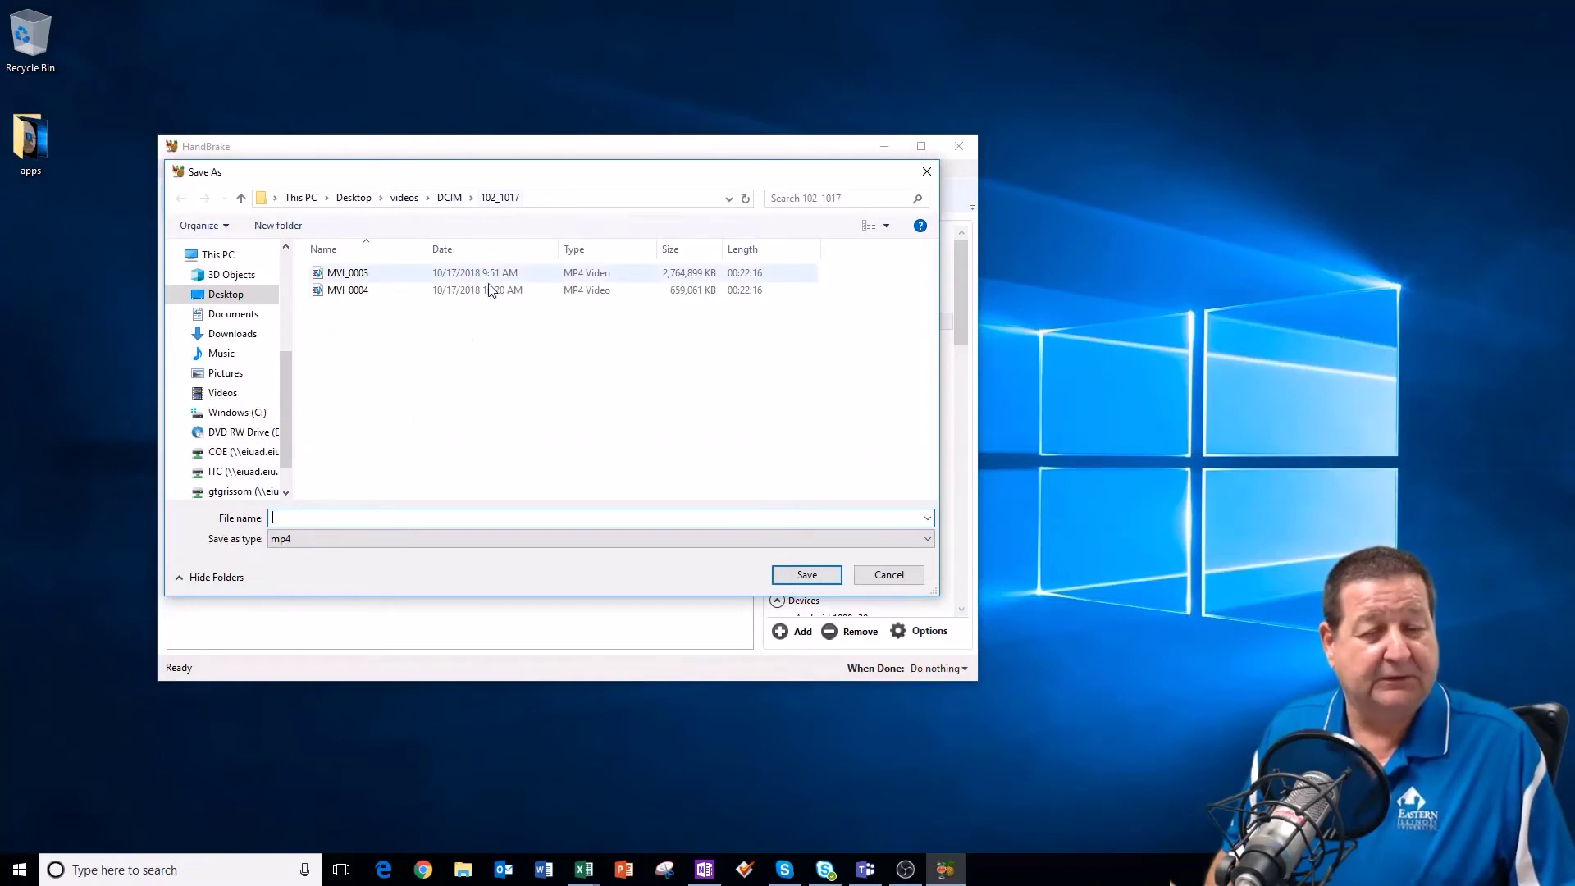
click(358, 292)
click(330, 519)
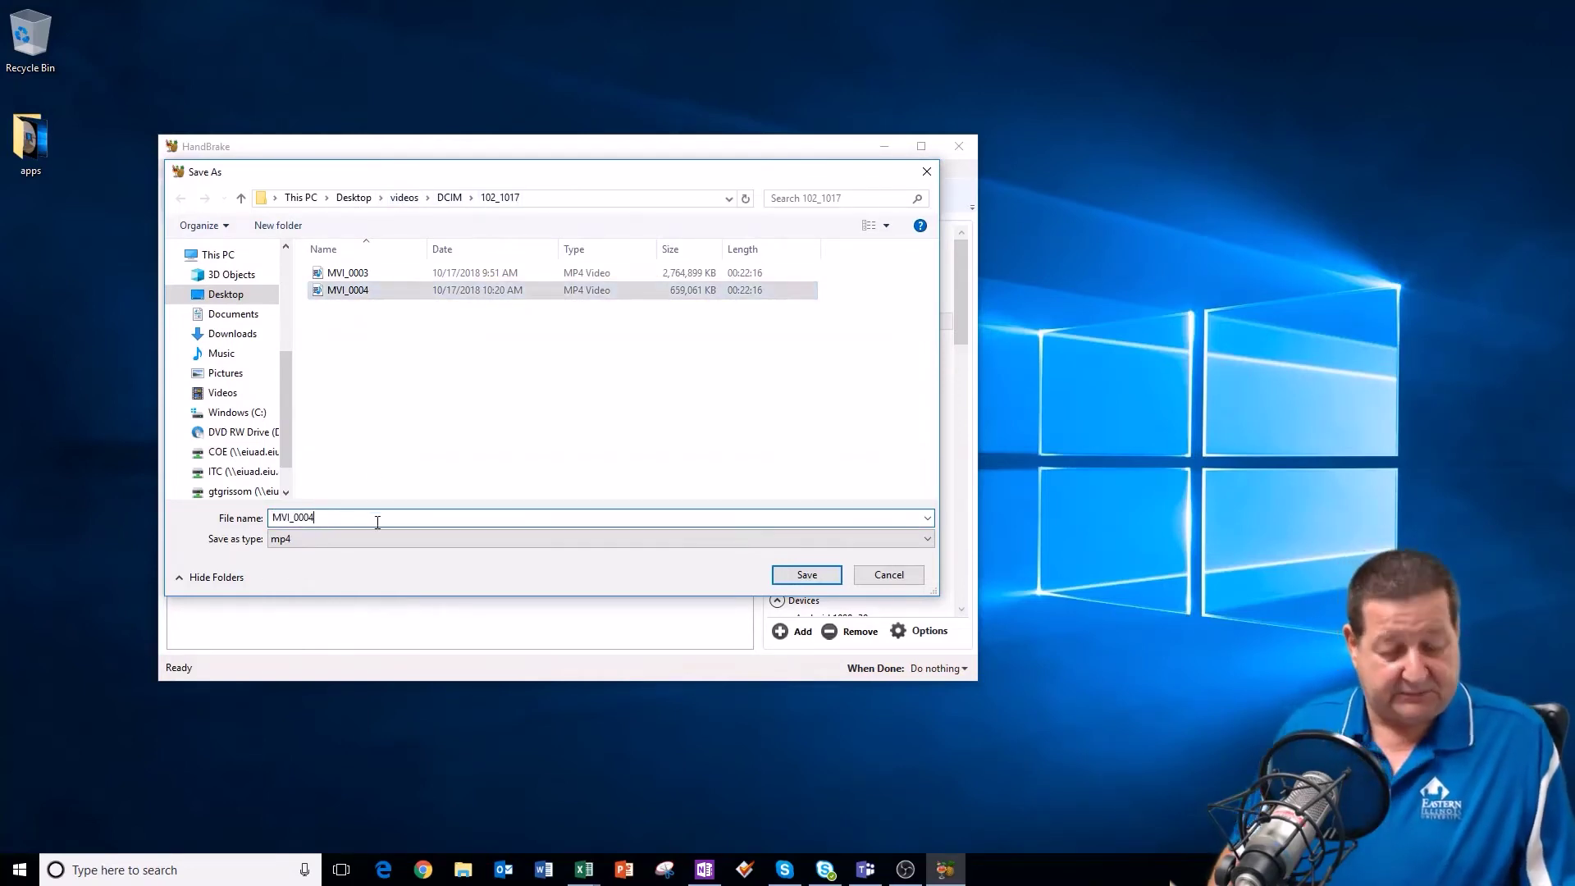
text(Compressed)
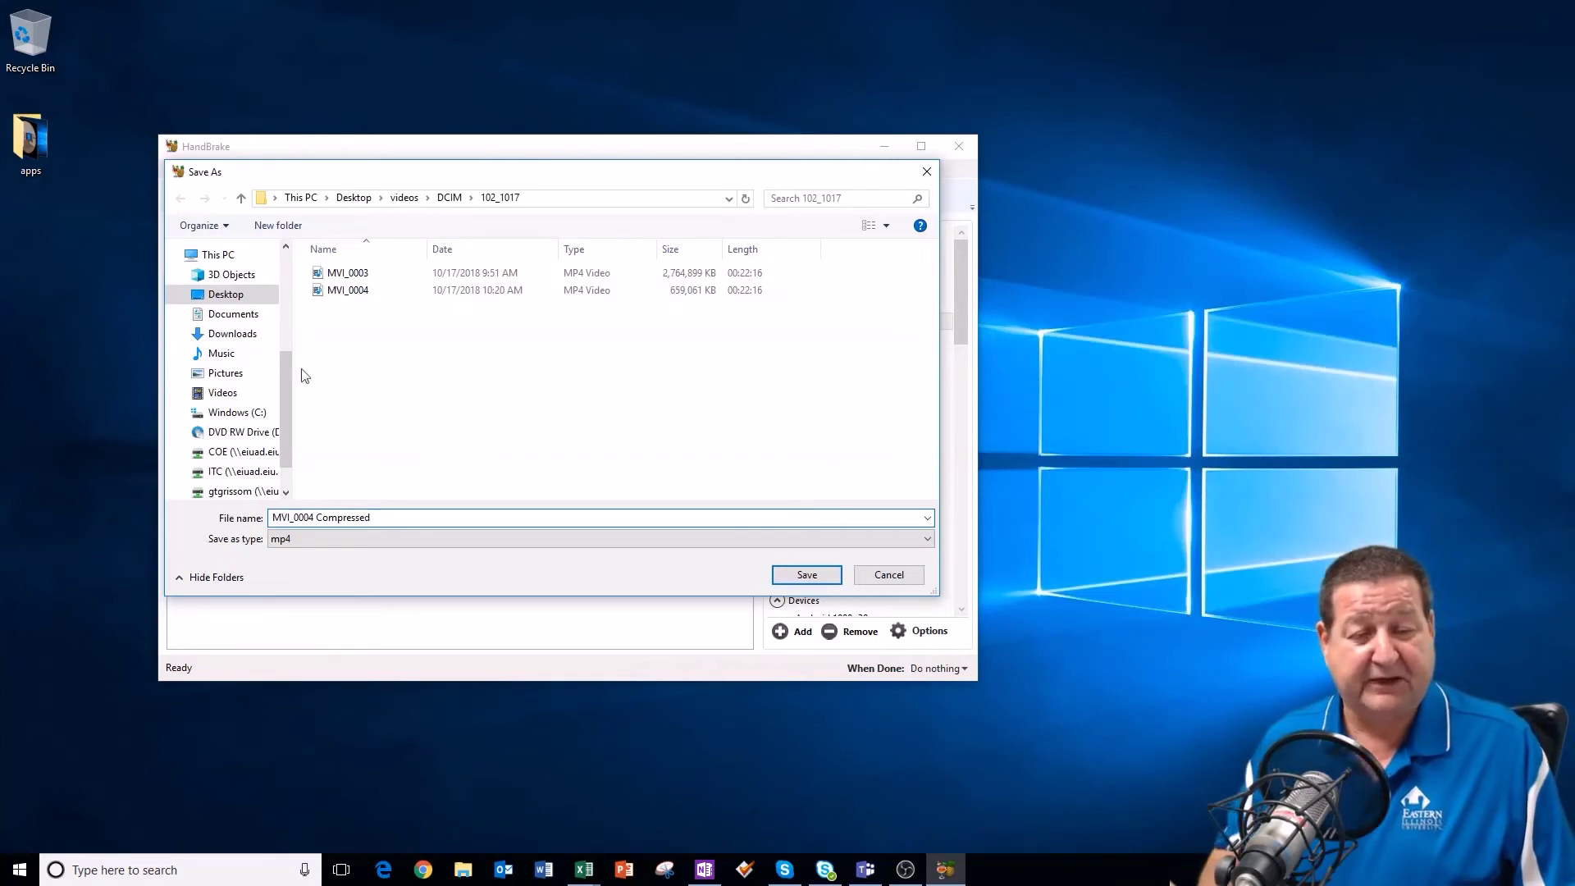
drag(542, 179, 783, 223)
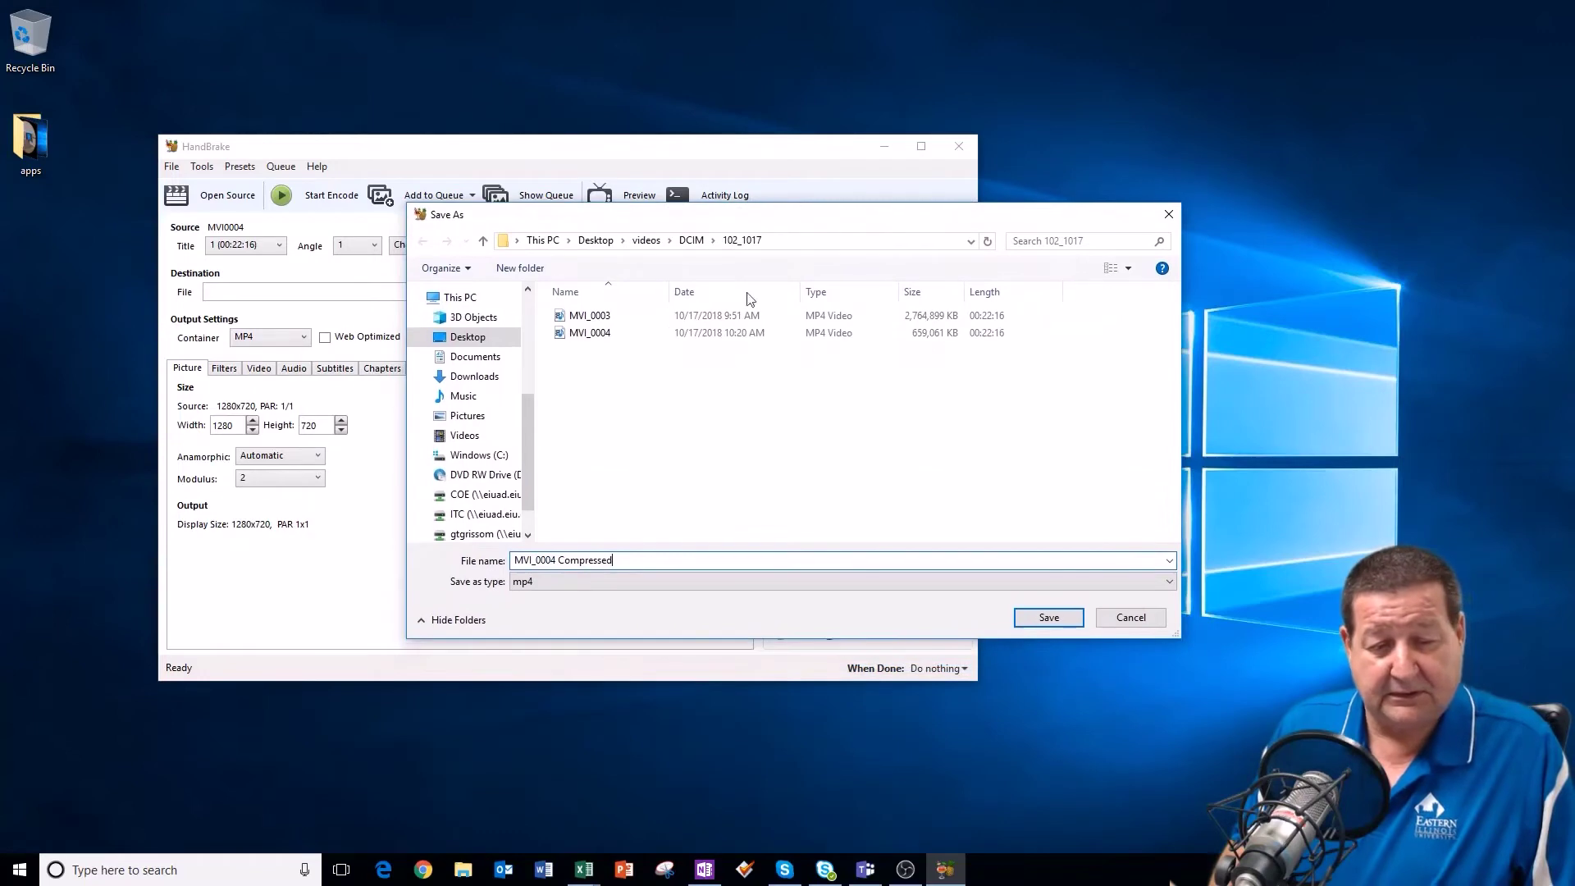
click(1046, 617)
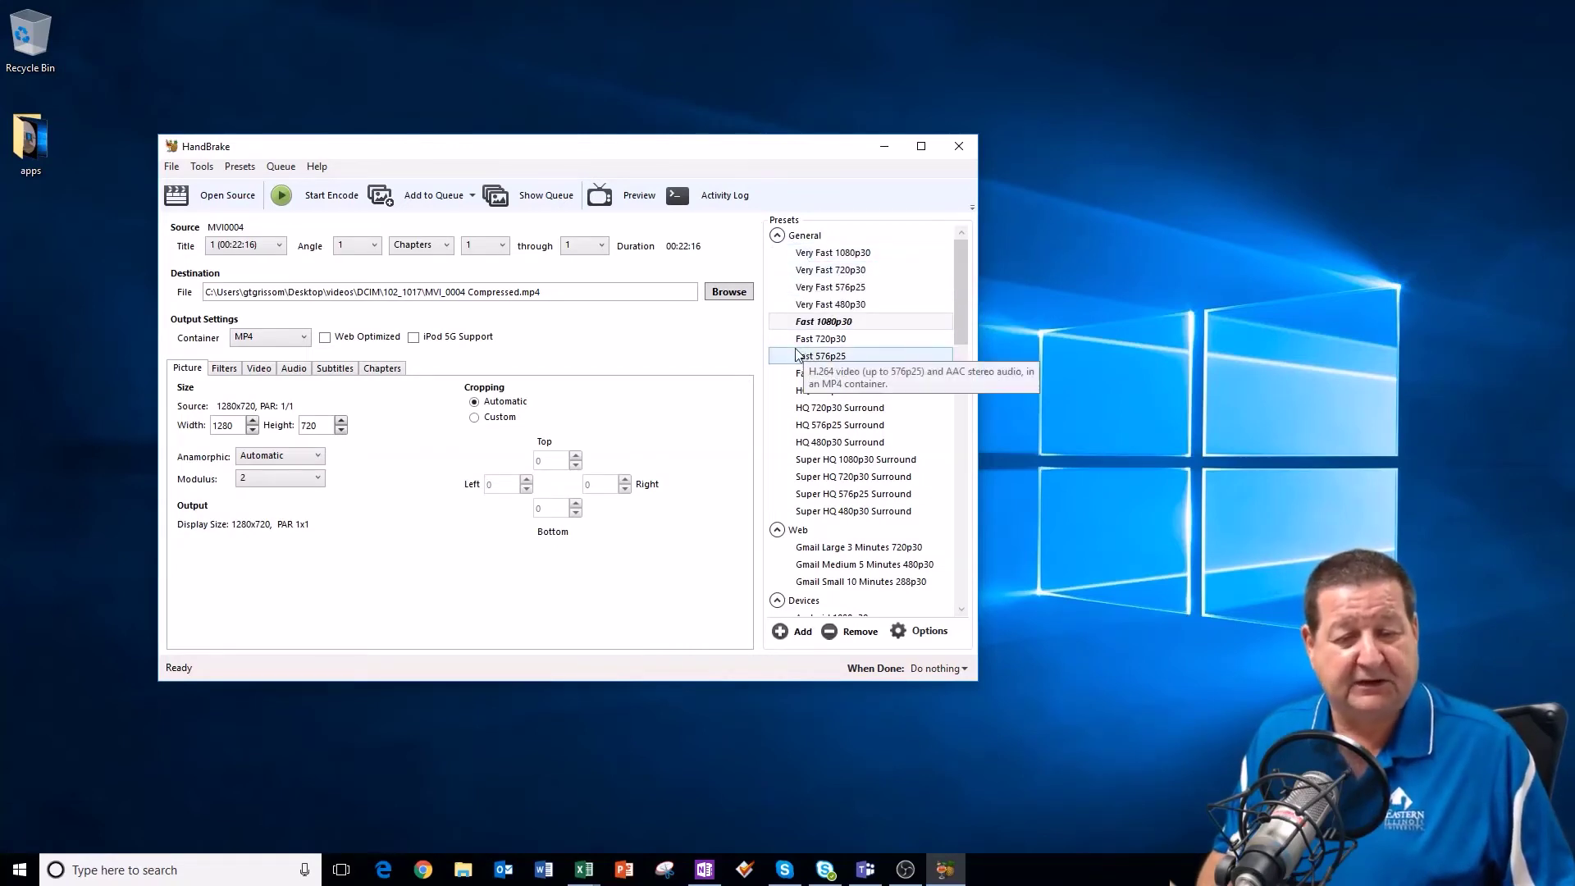
- Select the Fast 720p30 preset and check its Video settings: H.264, 30 fps, RF 21
click(827, 340)
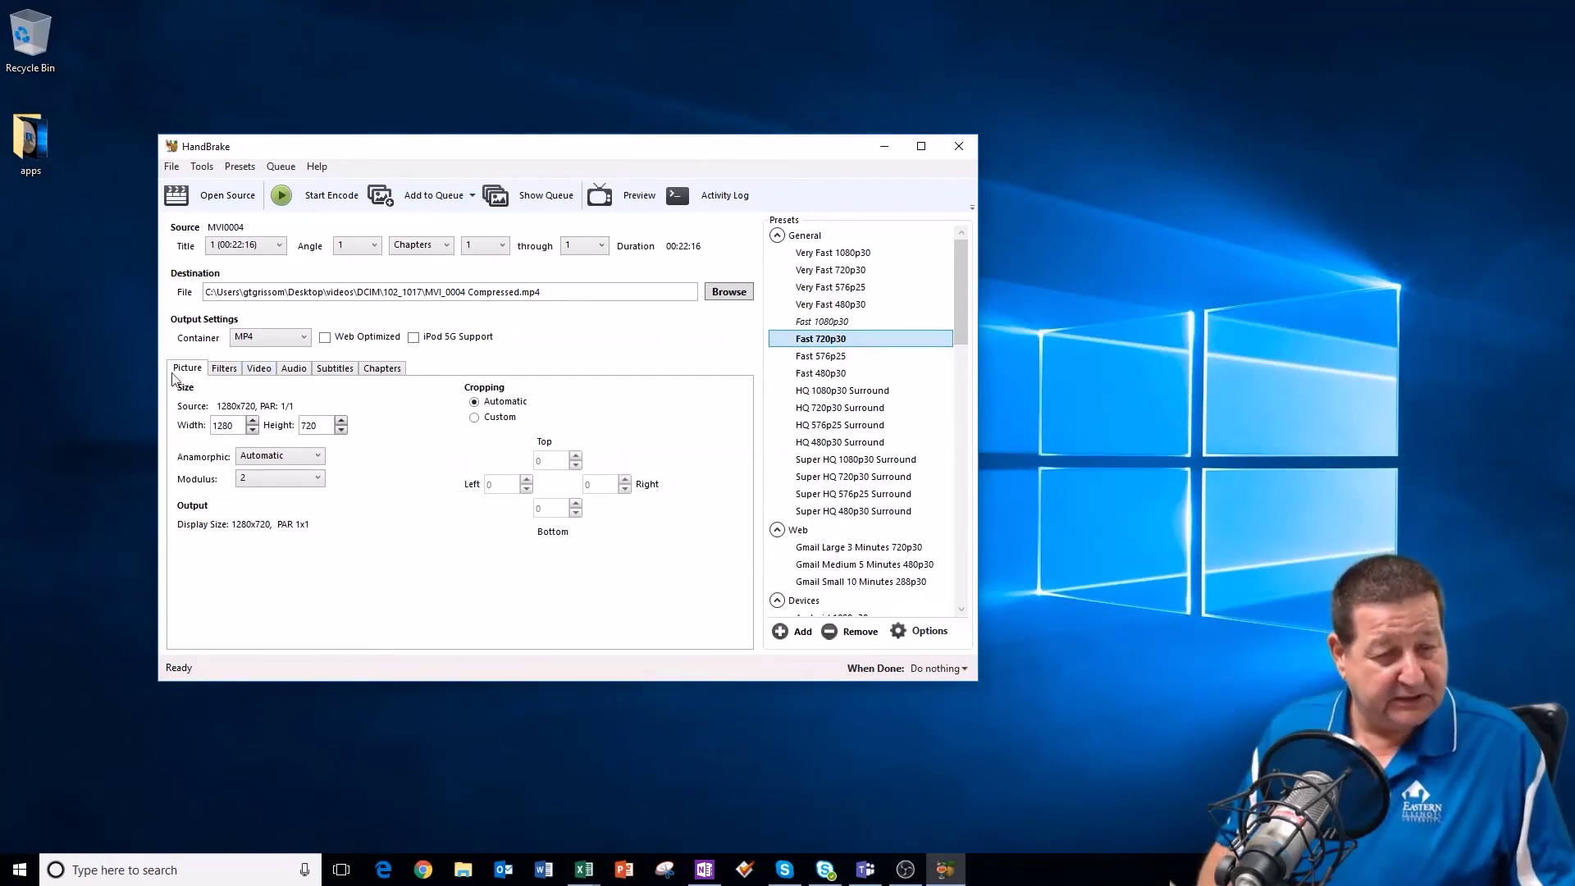
click(261, 370)
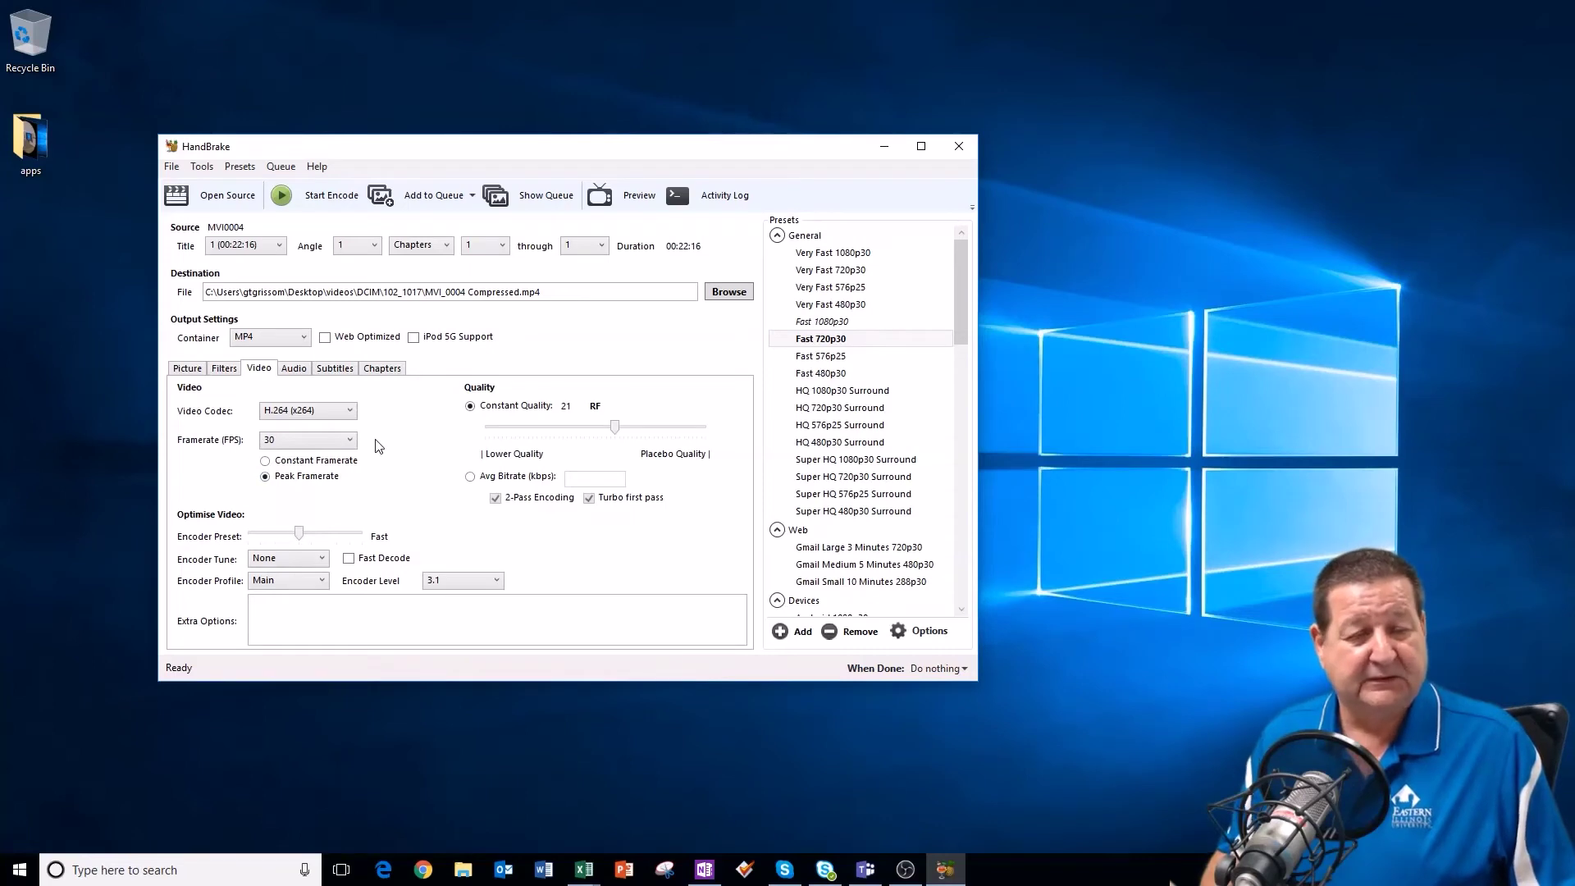
- Encode MVI_0004 into MVI_0004 Compressed.mp4, then minimize HandBrake once the queue finishes
click(283, 197)
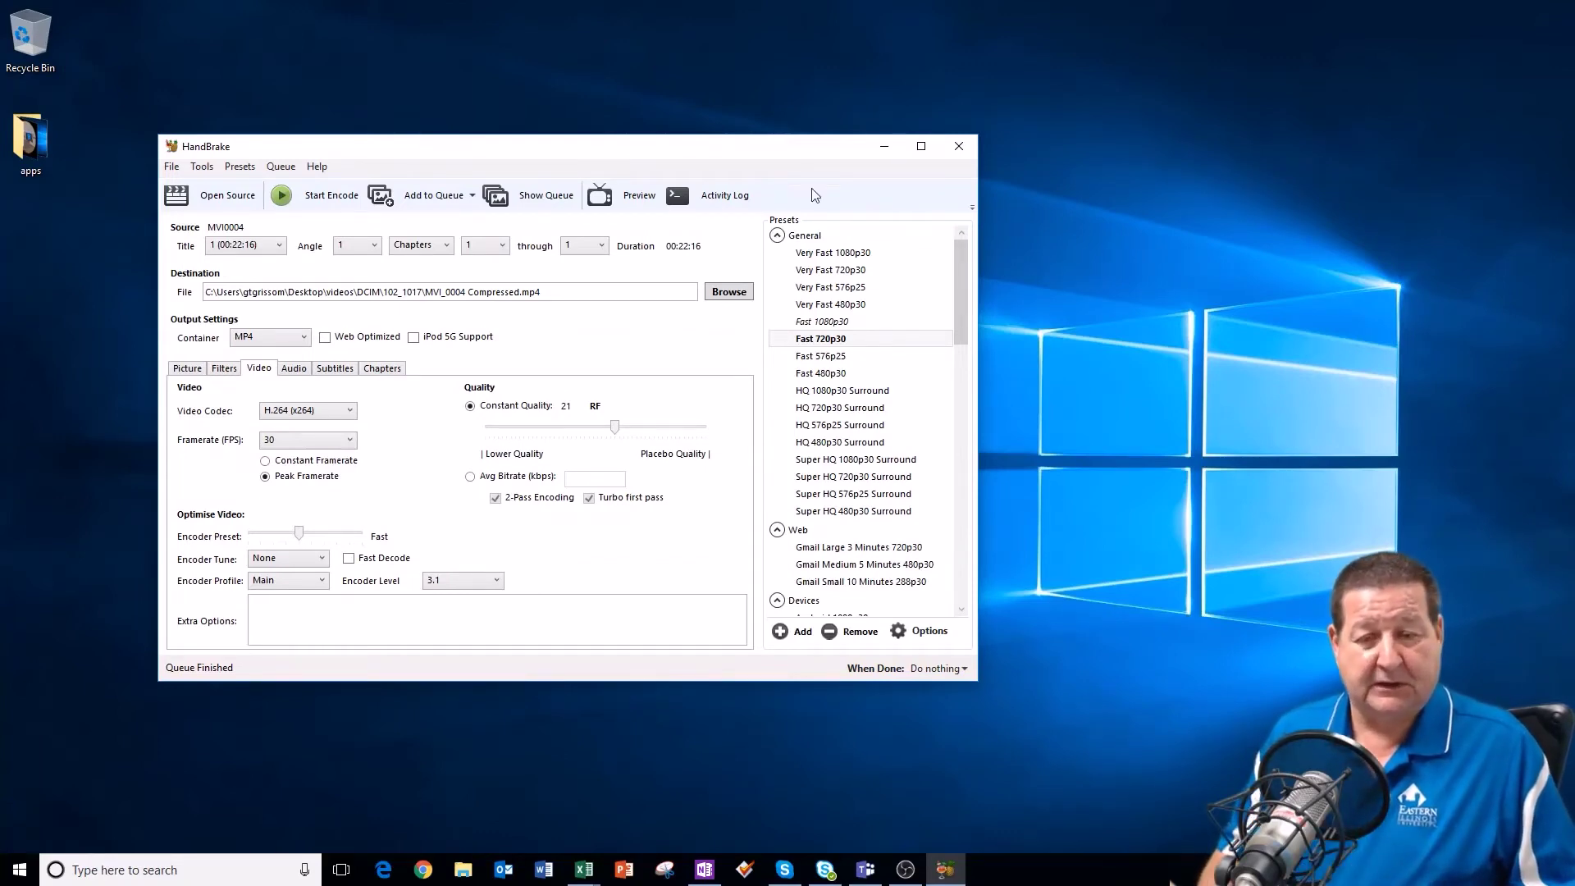
click(884, 149)
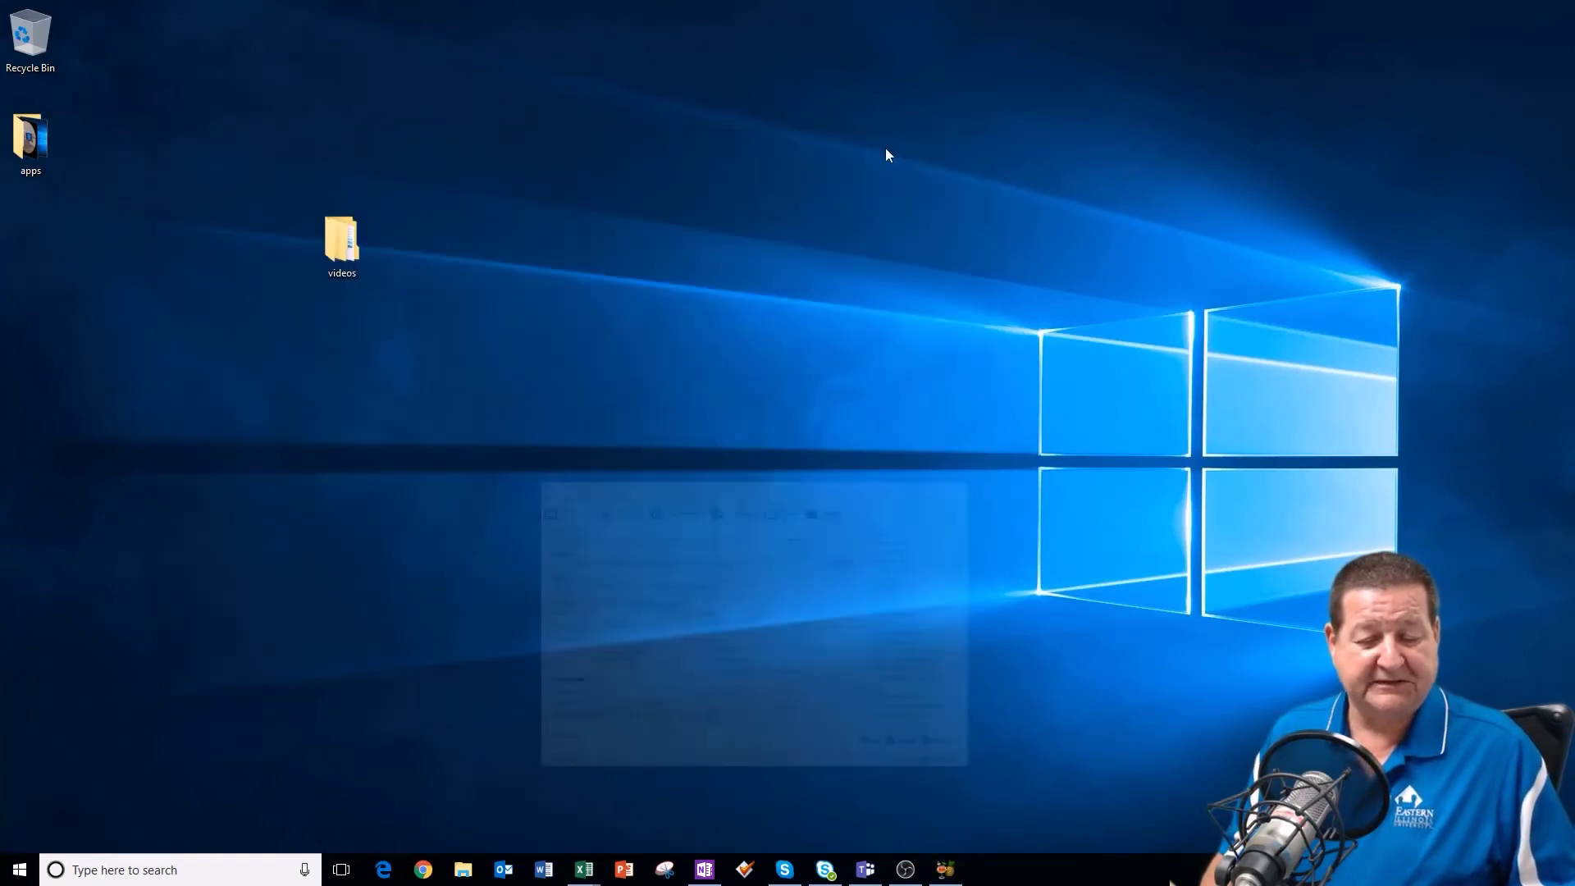
- Browse from the desktop videos folder into DCIM\102_1017 and widen the Name column to show full names
double_click(339, 250)
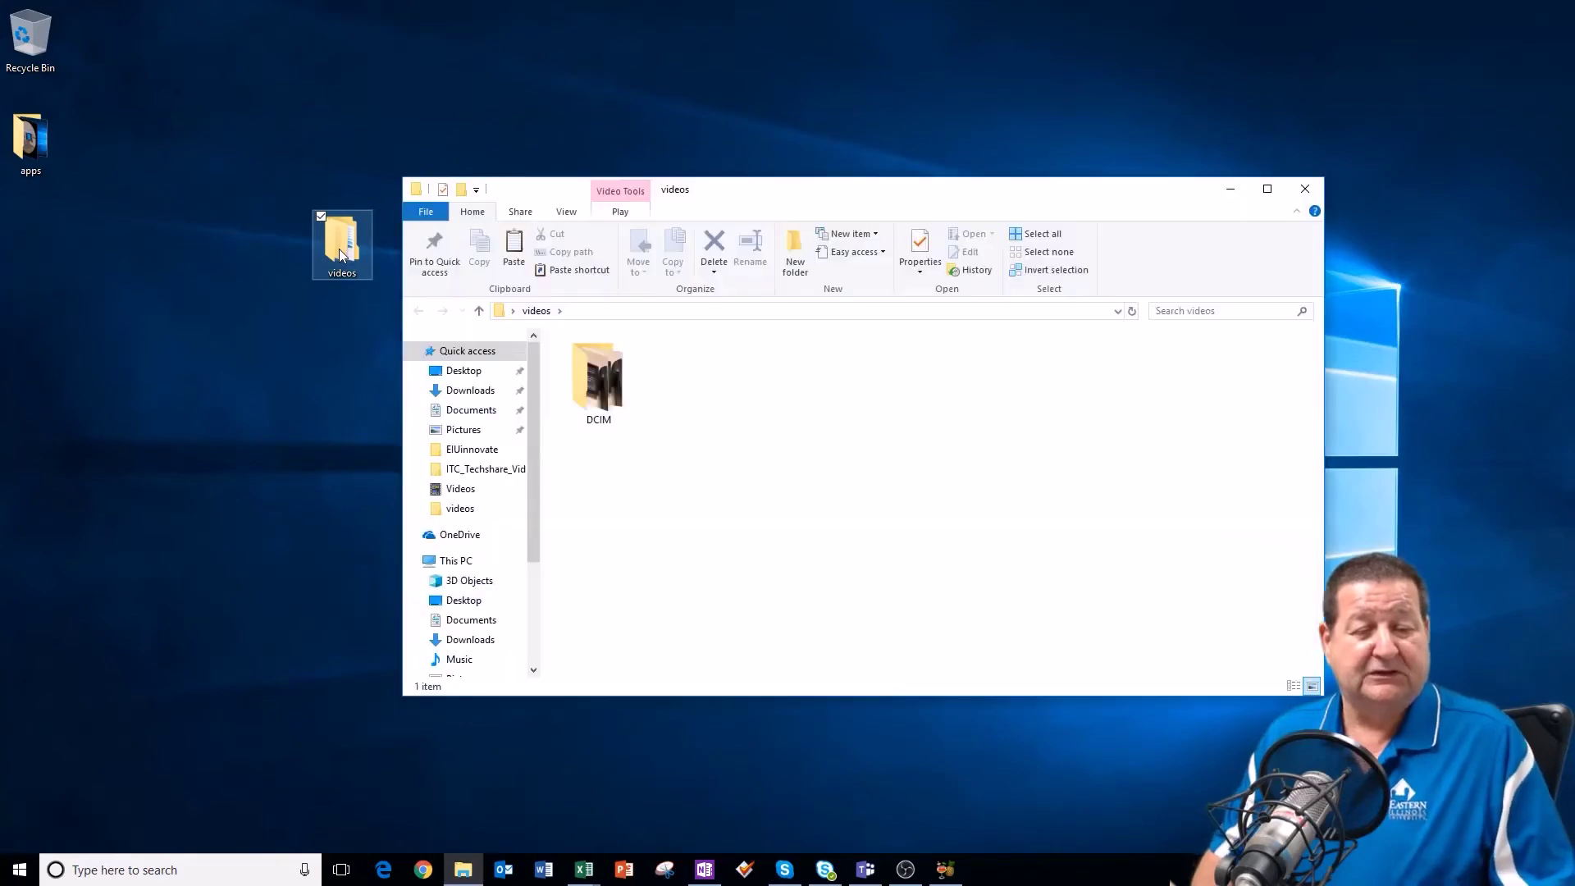
double_click(599, 382)
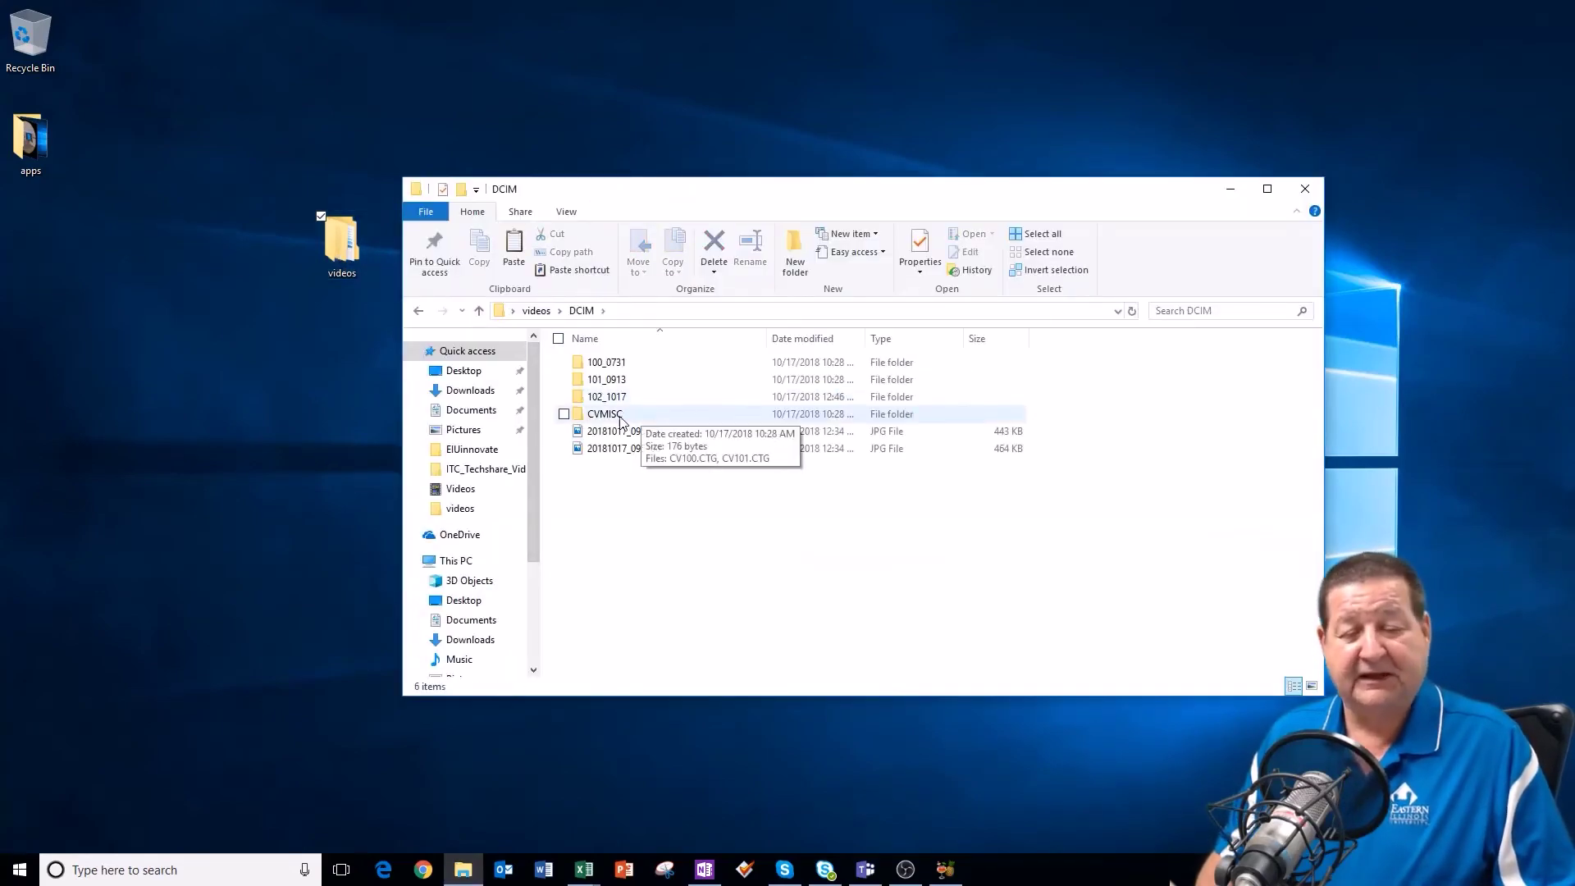
double_click(603, 398)
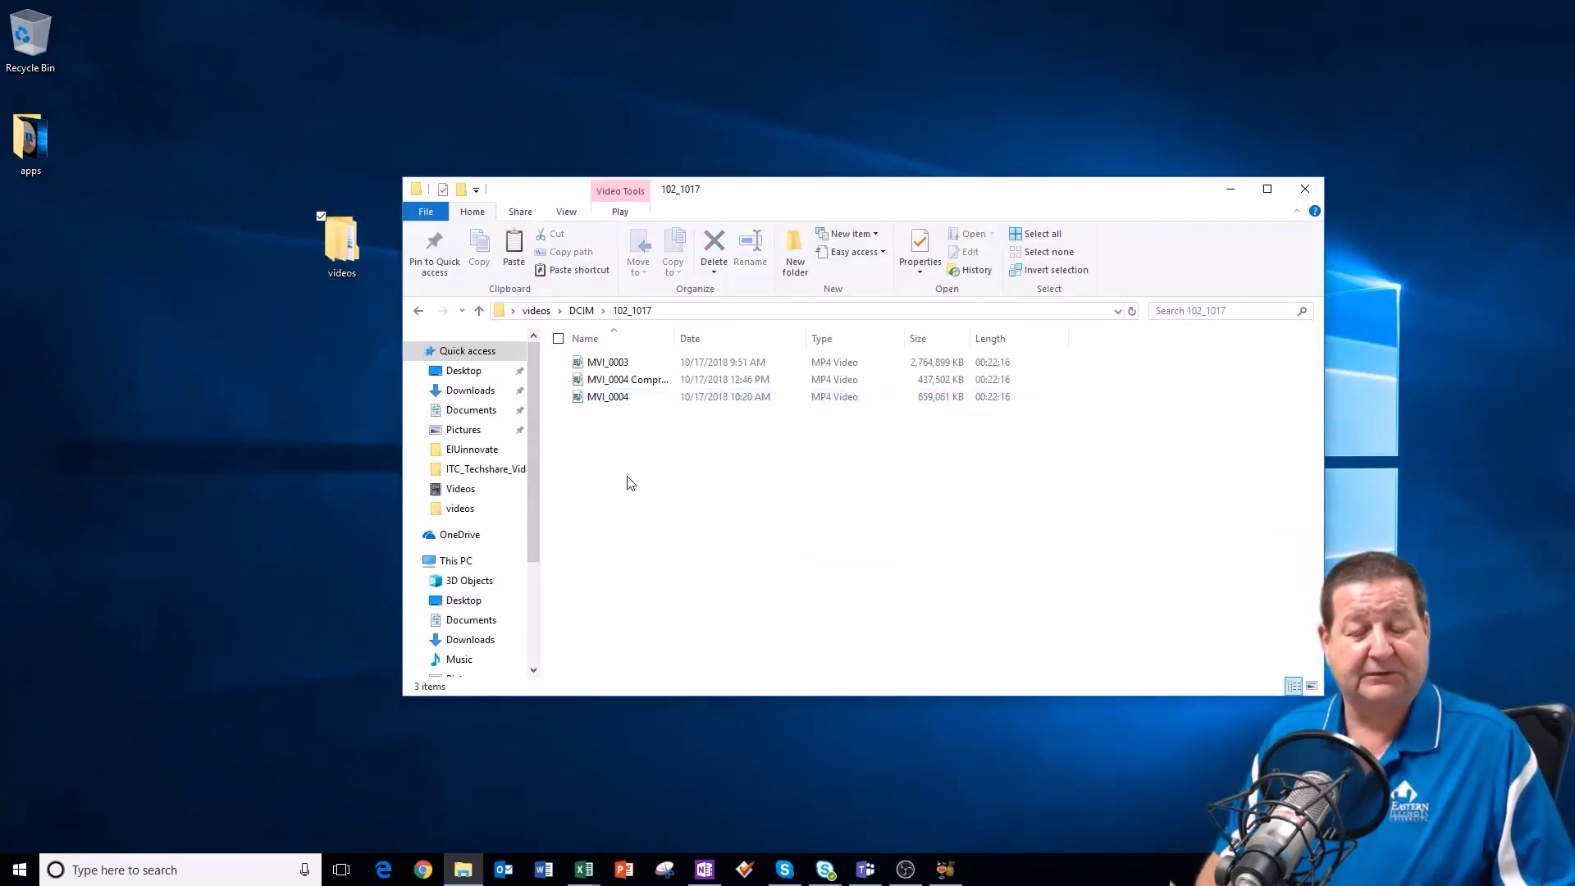
drag(675, 338, 761, 338)
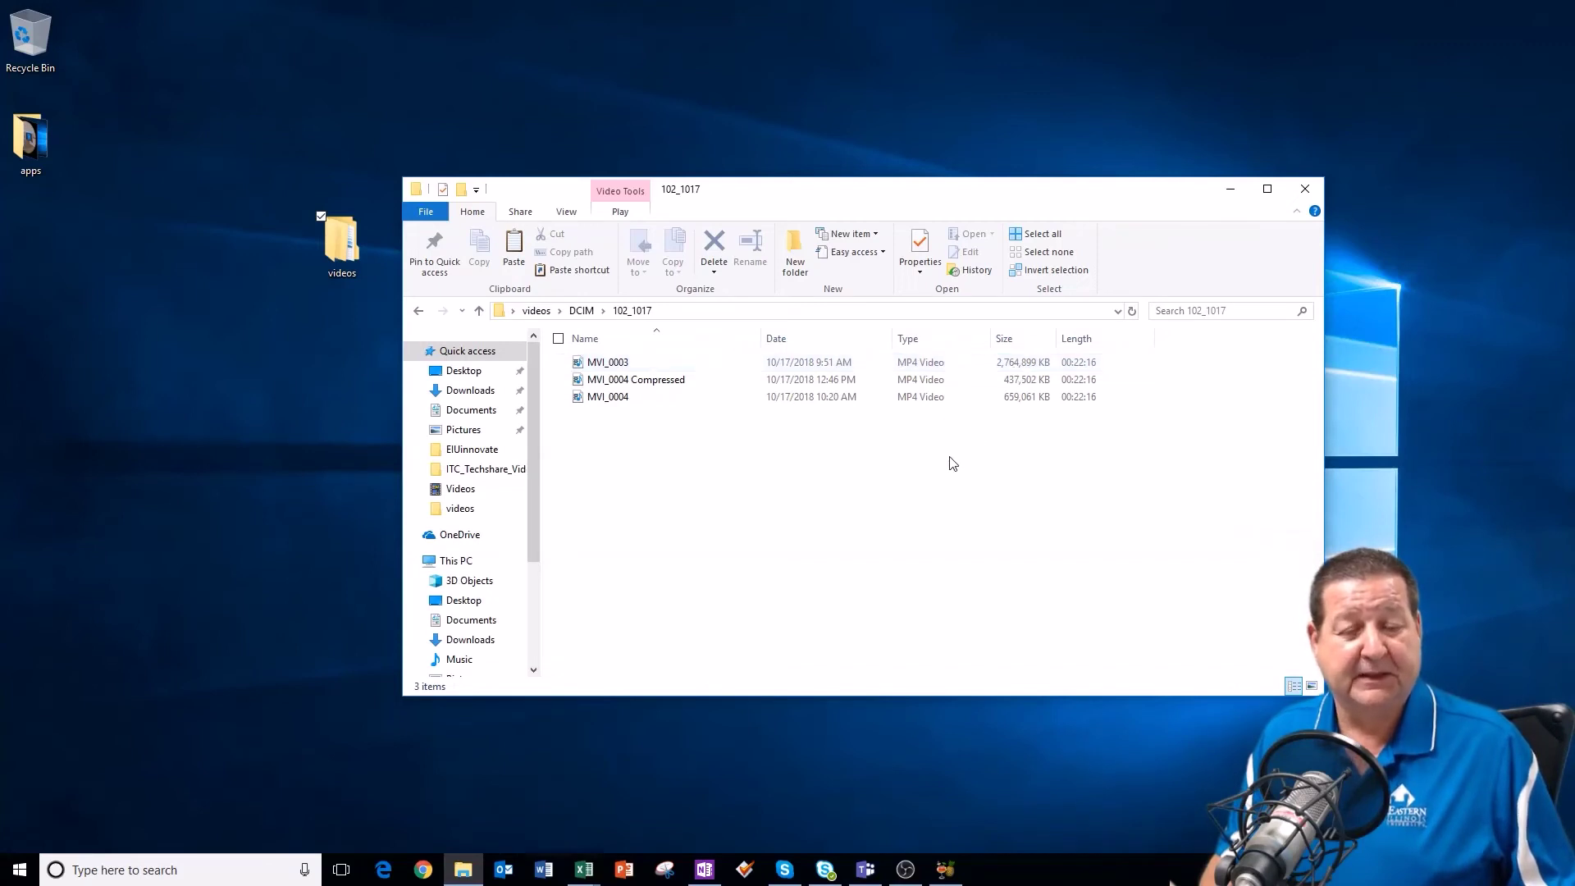
right_click(618, 401)
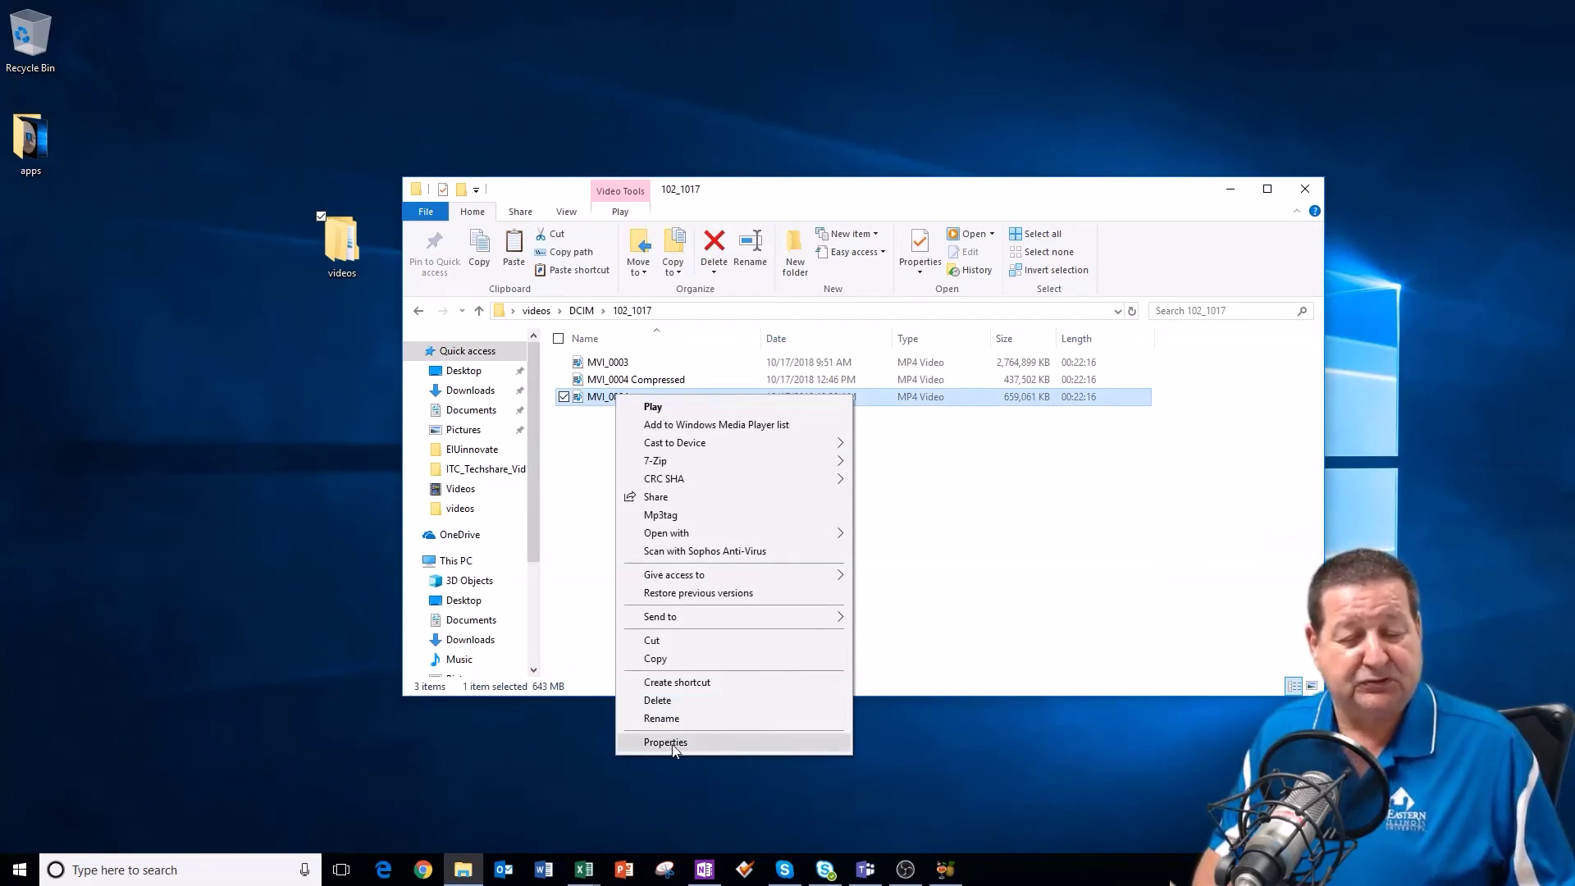
click(666, 743)
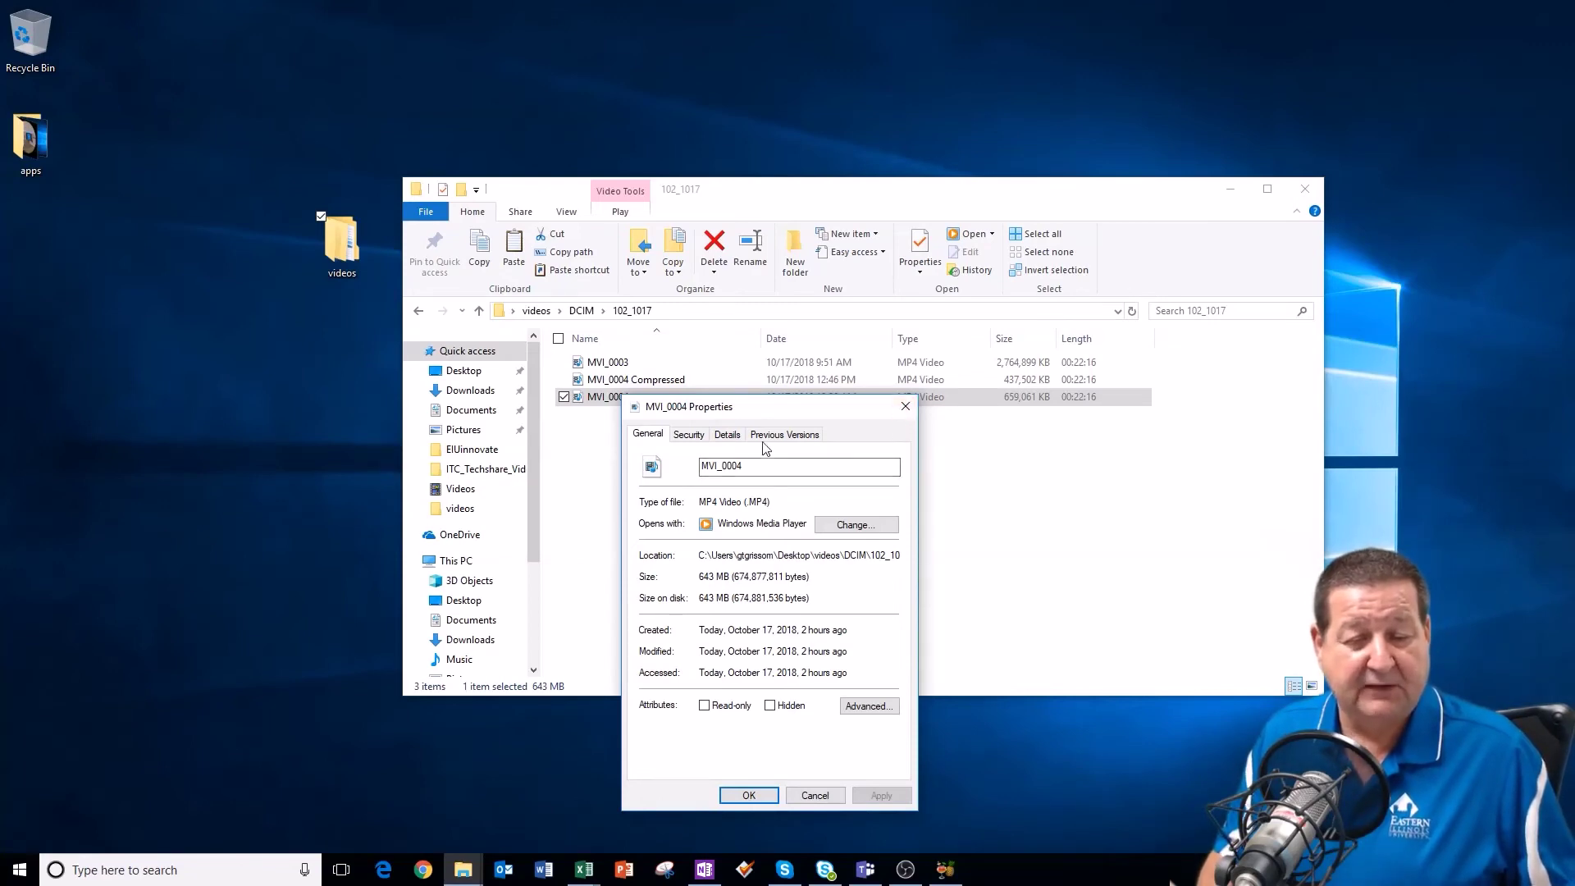
click(727, 435)
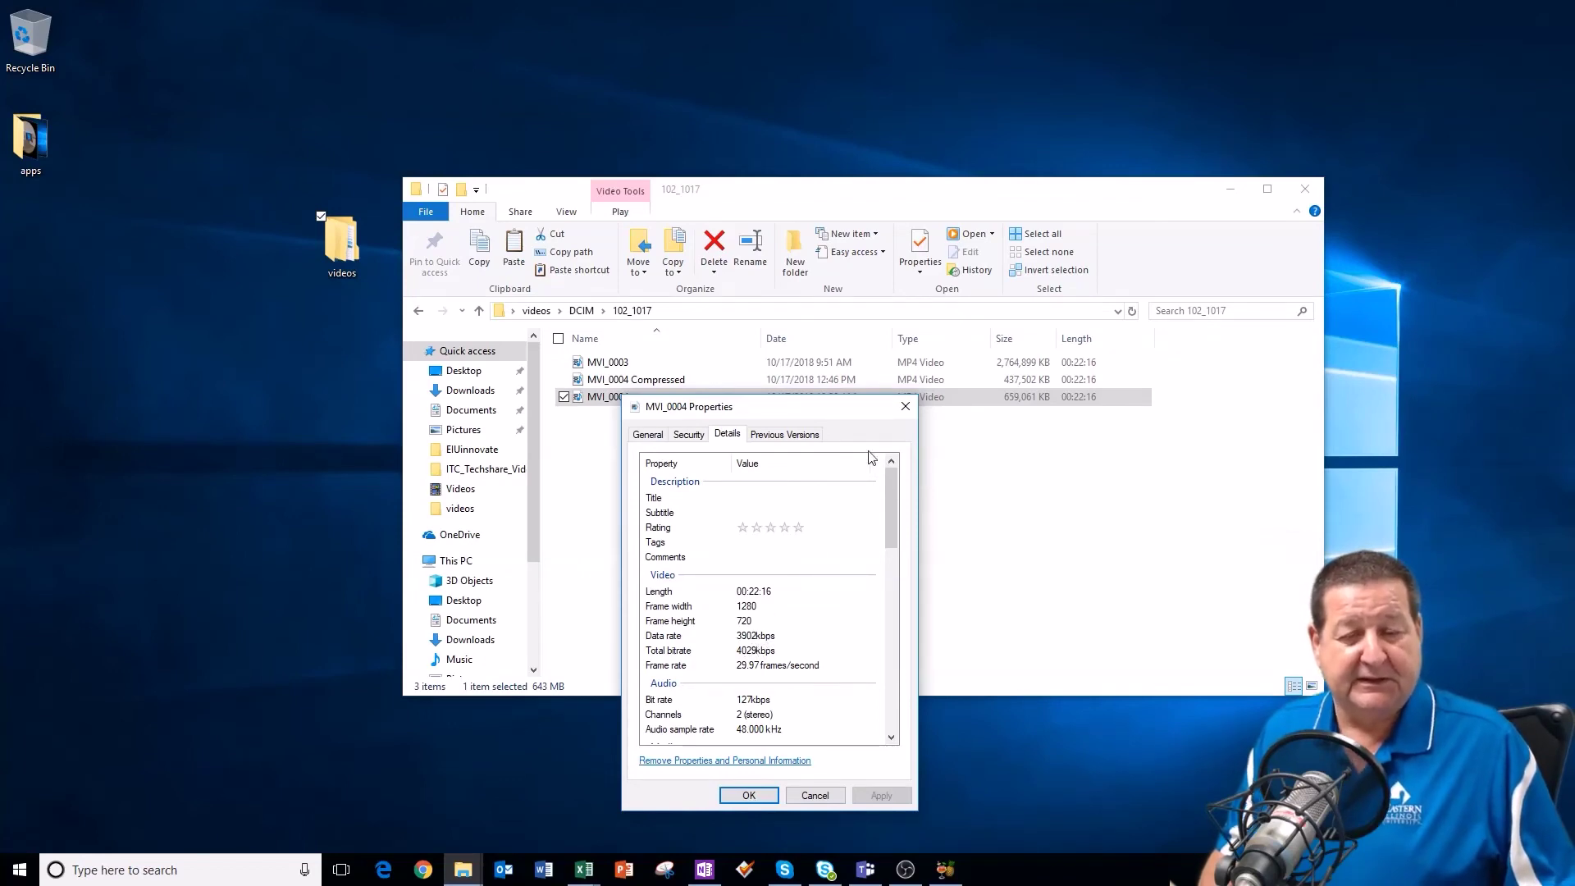
click(905, 406)
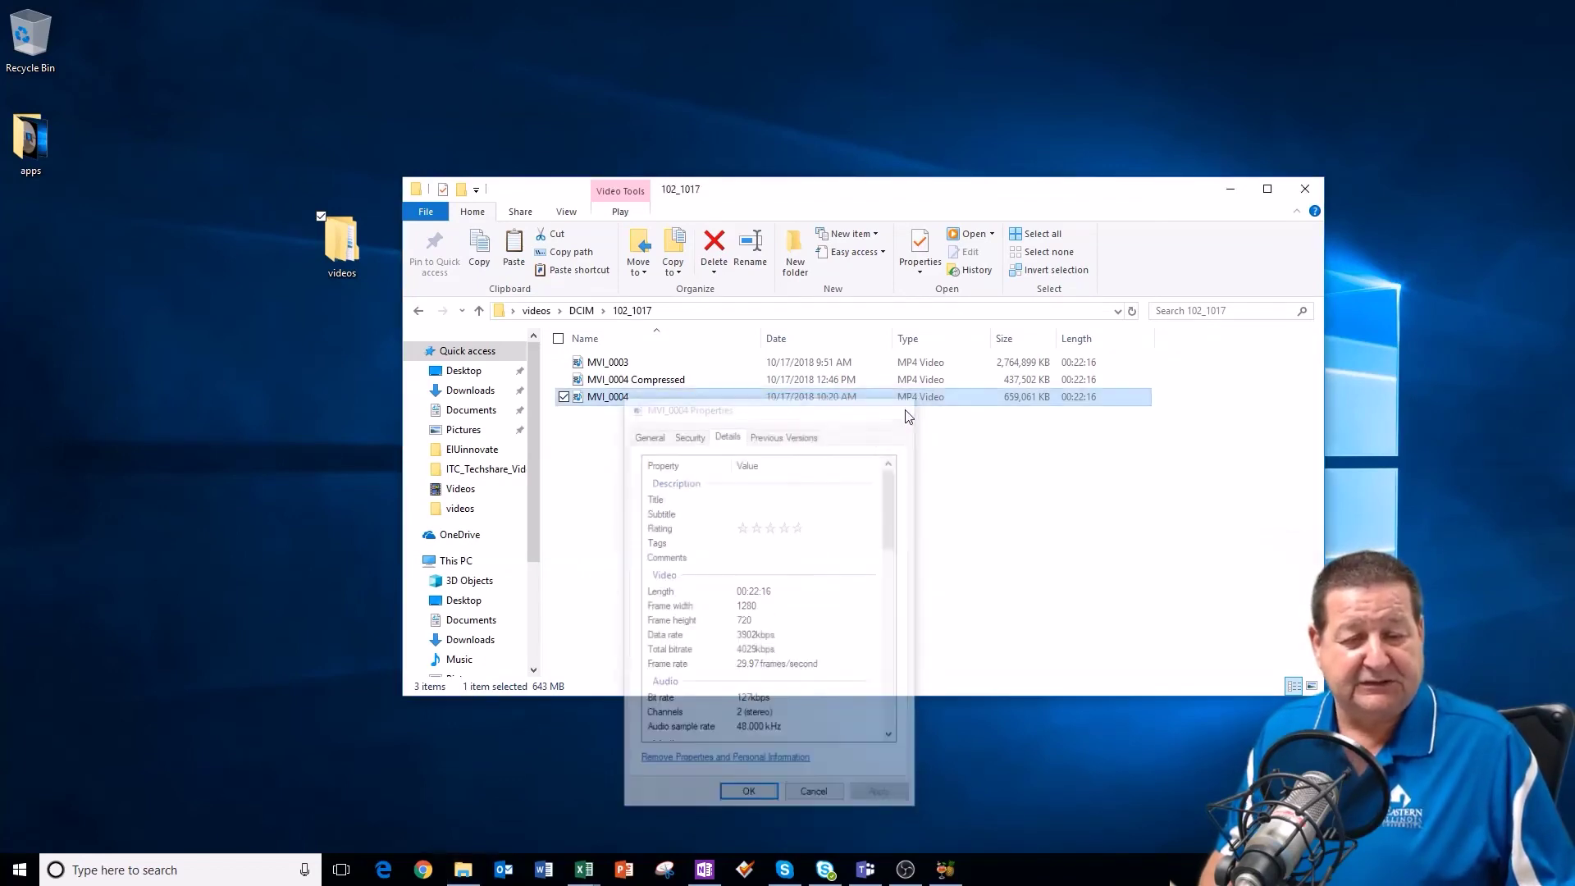
right_click(678, 366)
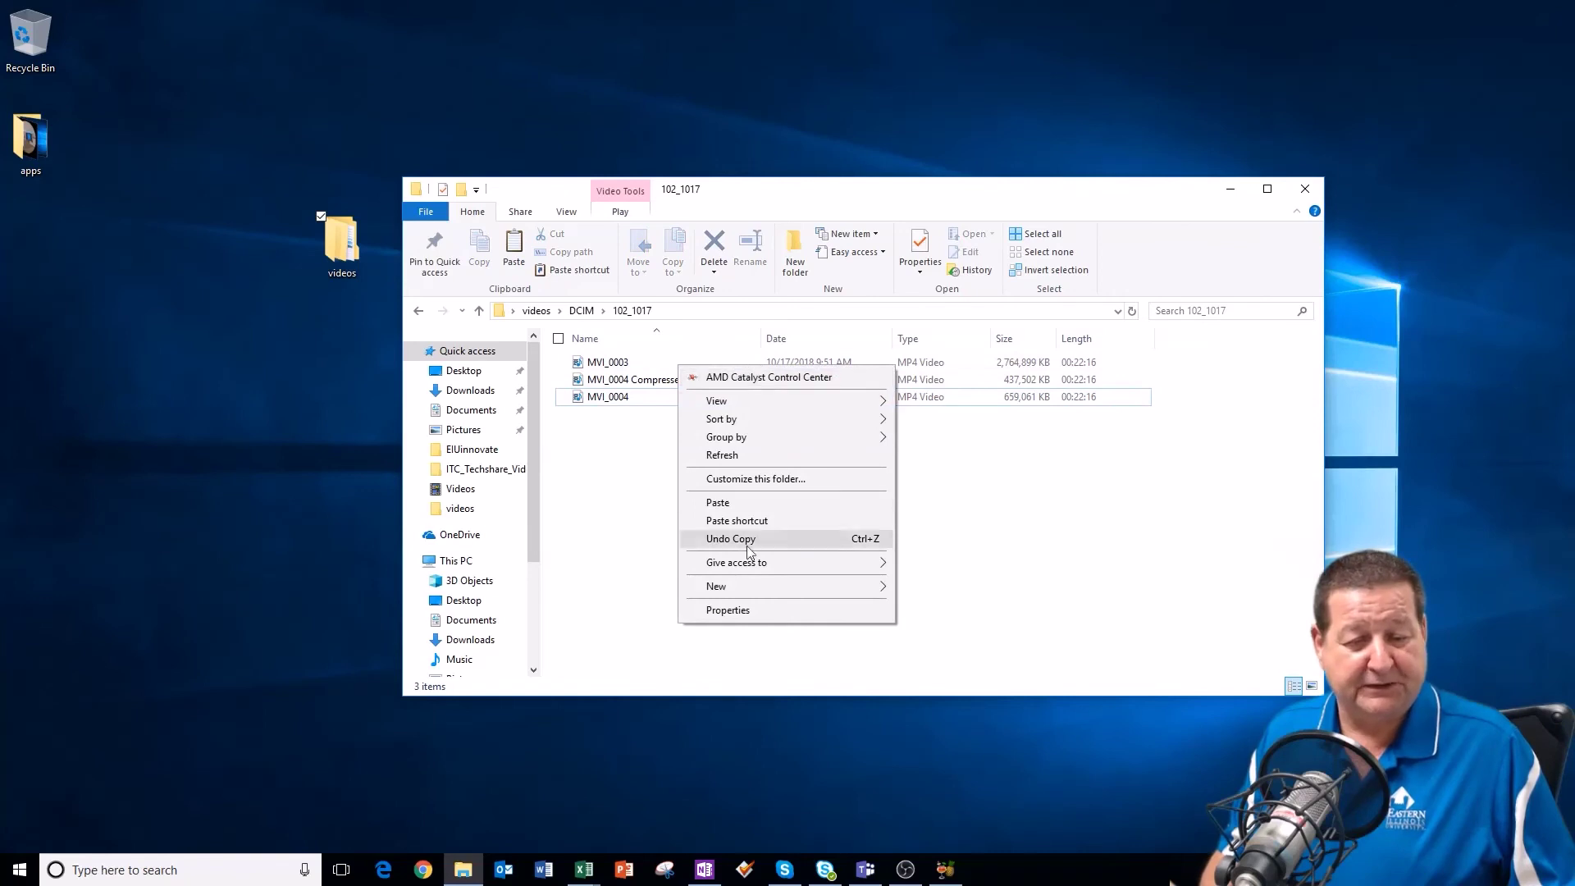
click(734, 610)
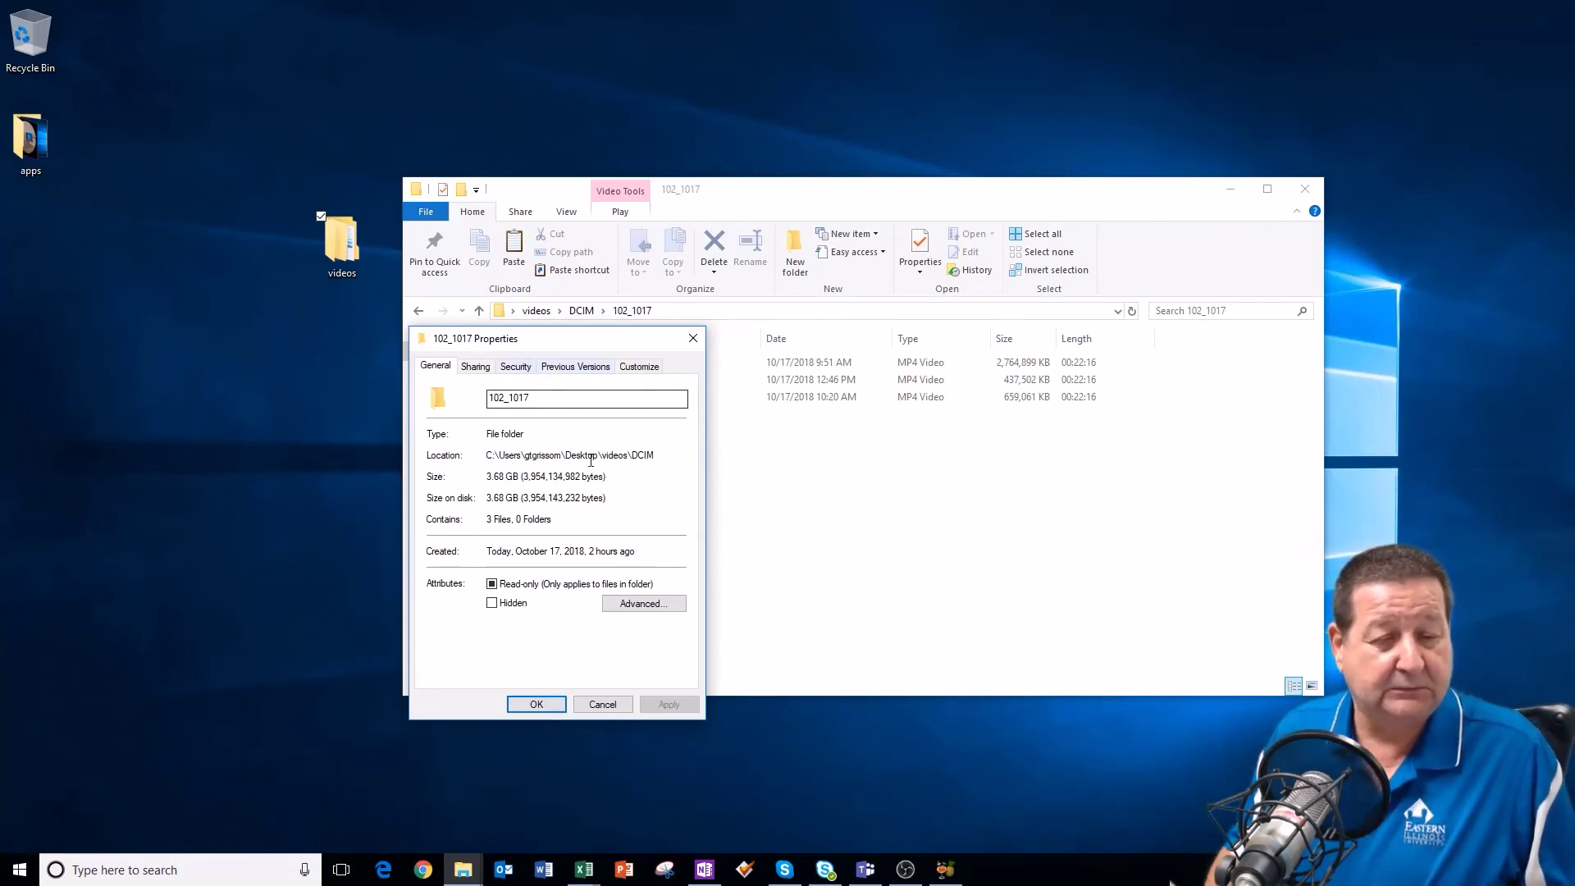
click(692, 340)
click(651, 362)
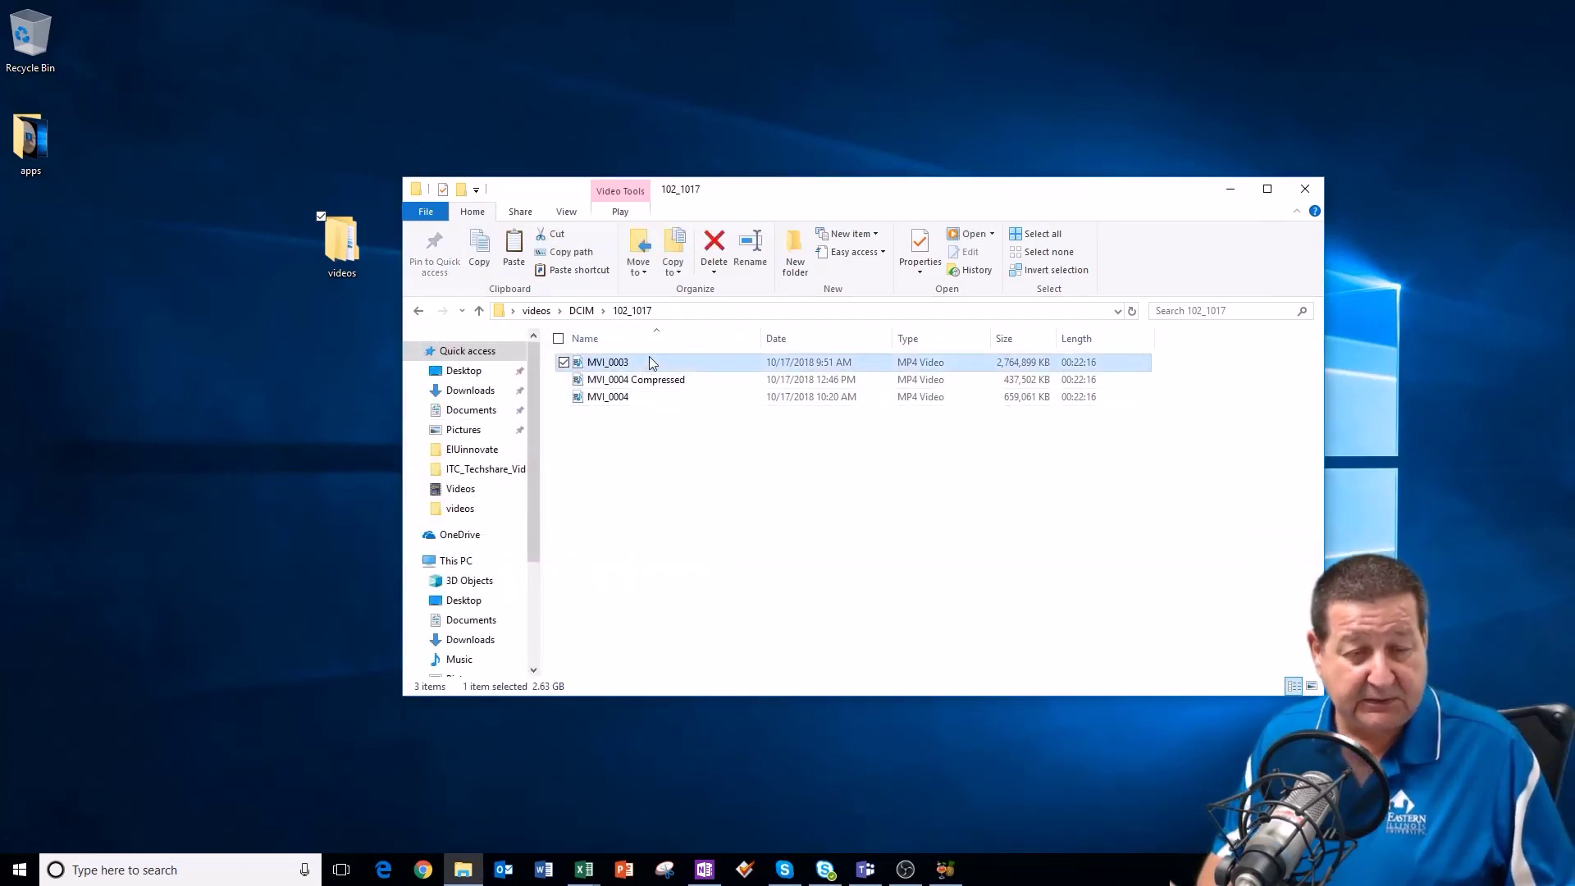
right_click(651, 362)
click(703, 706)
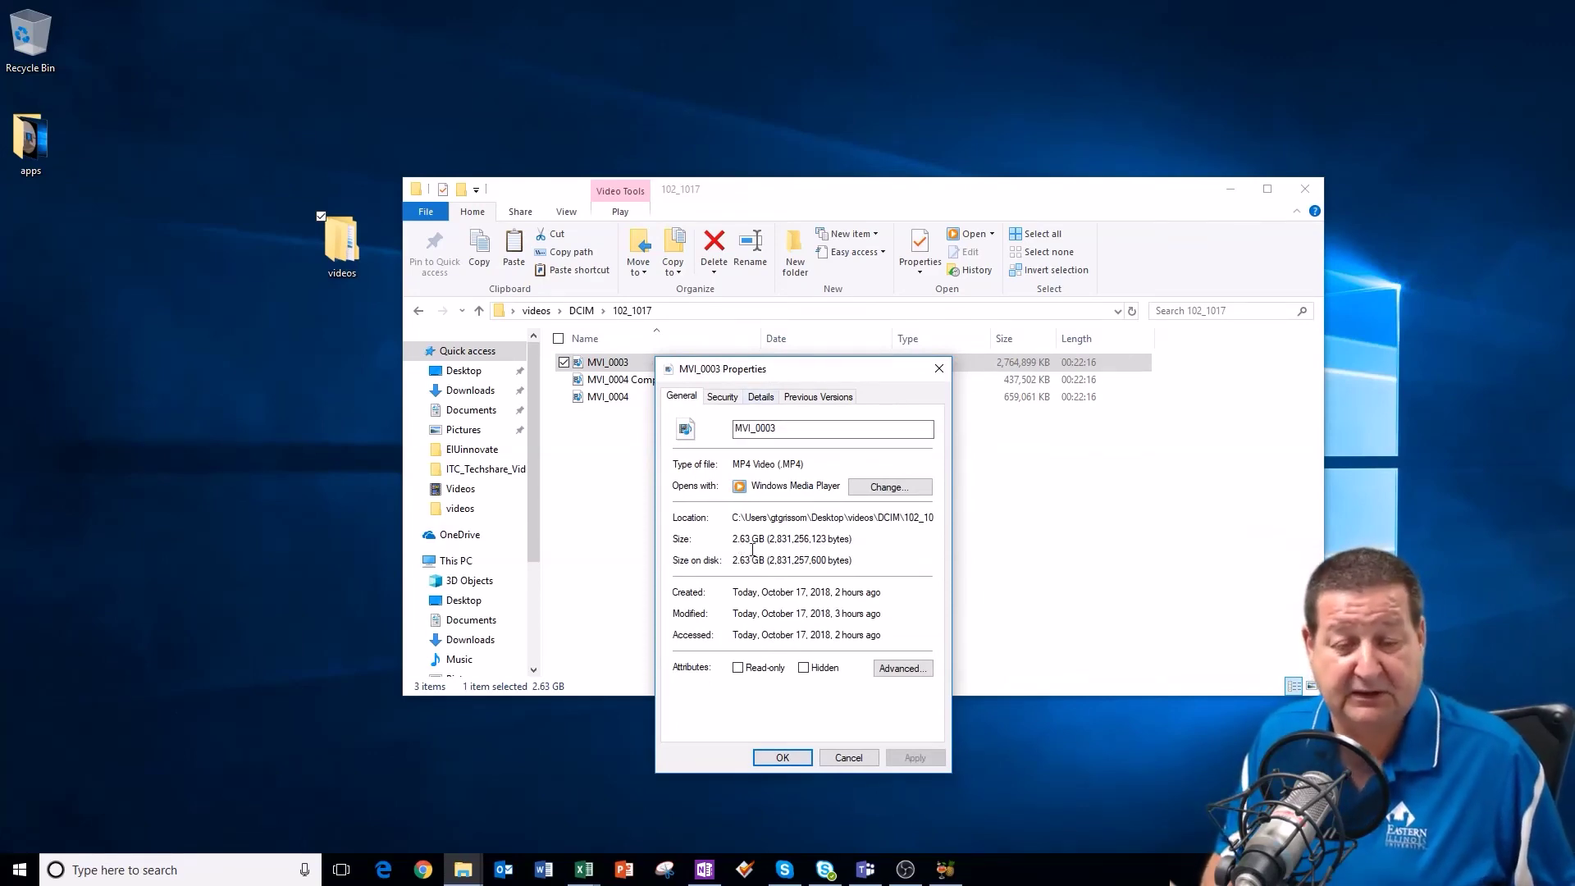
click(762, 397)
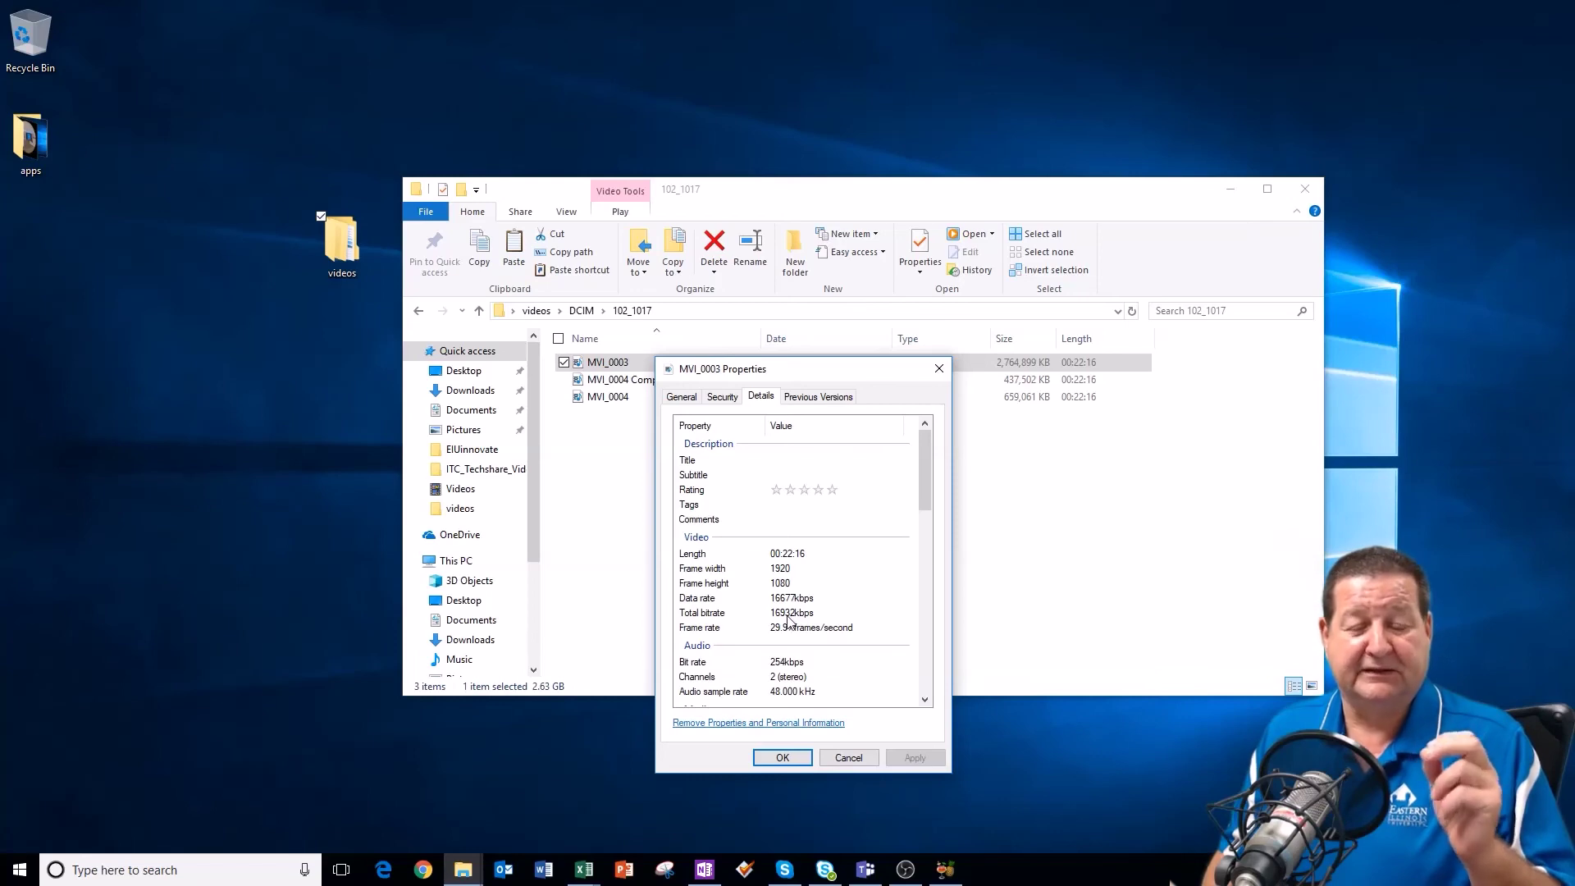
click(939, 369)
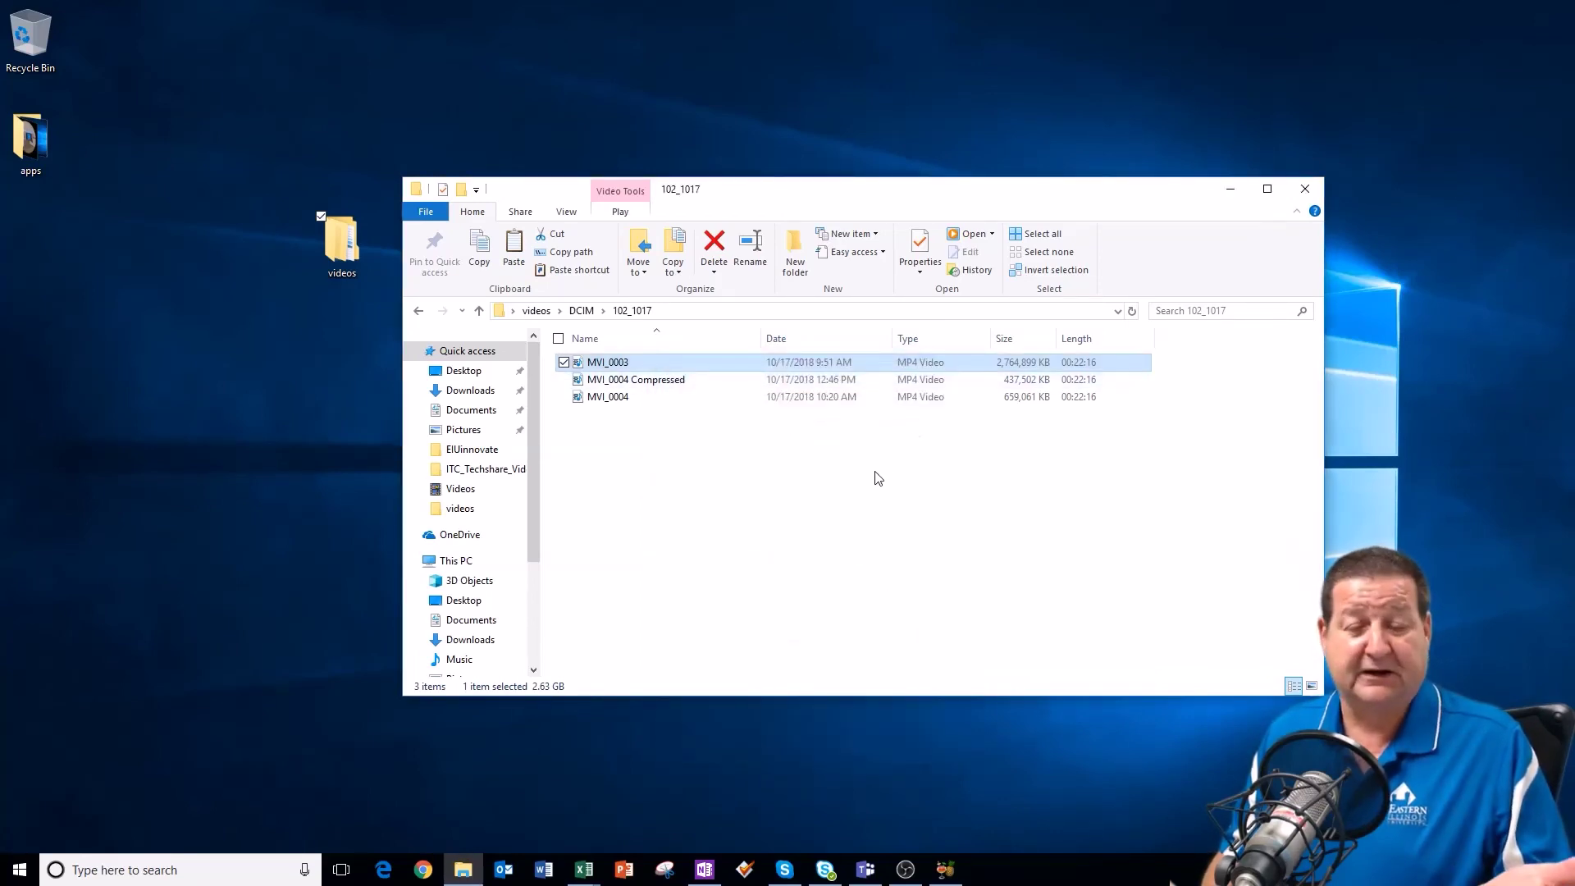
- Rename MVI_0004 Compressed from its context menu, keeping the name MVI_0004 Compressed unchanged
click(878, 495)
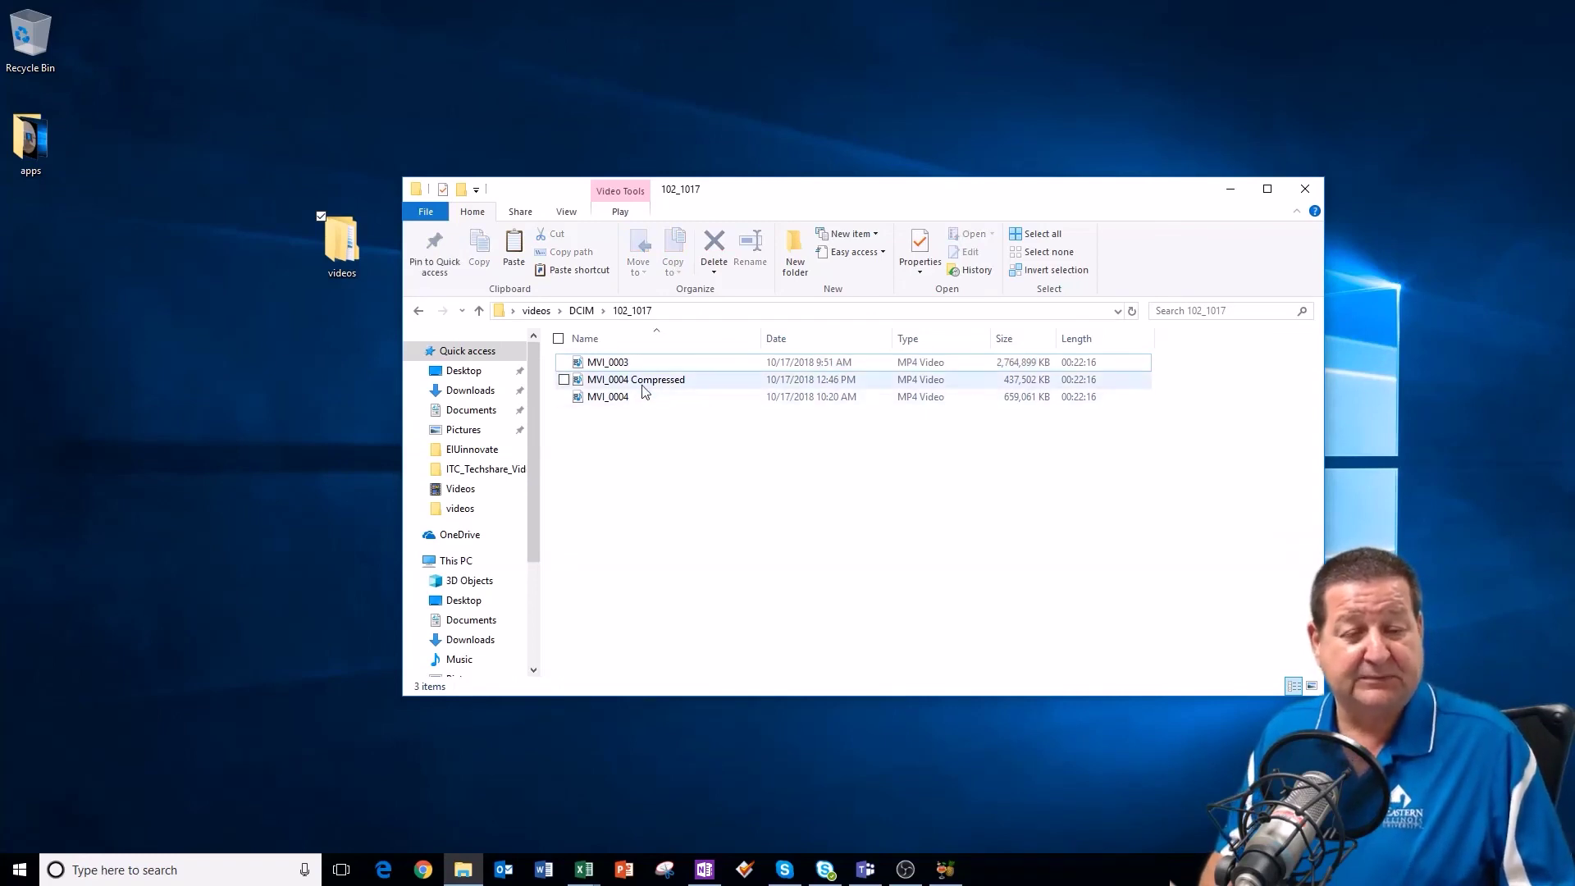
mouse_move(656, 388)
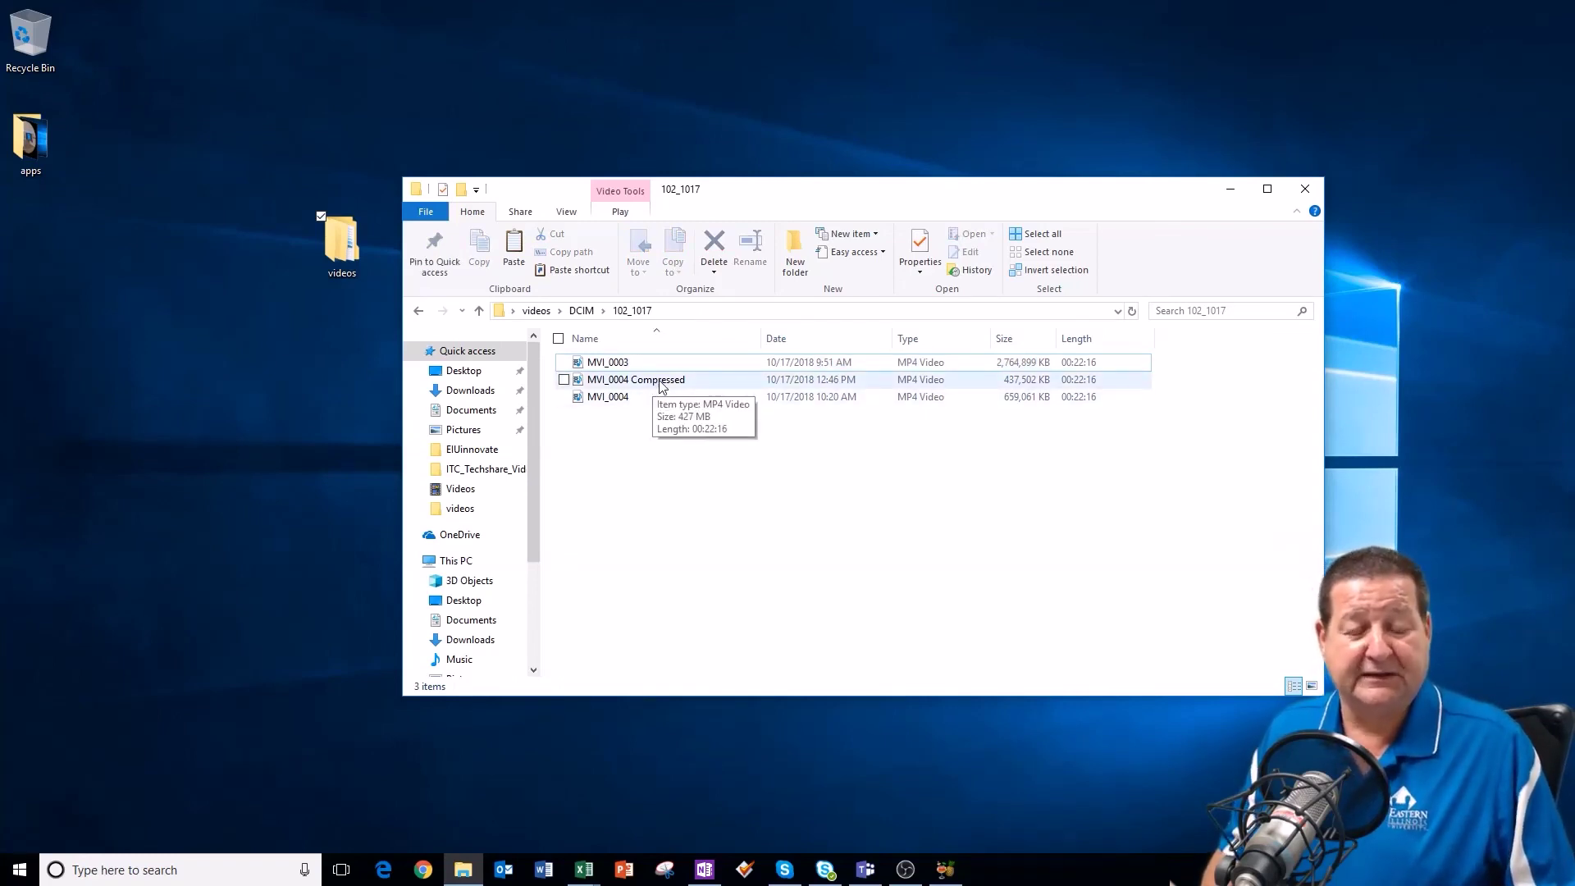
right_click(661, 385)
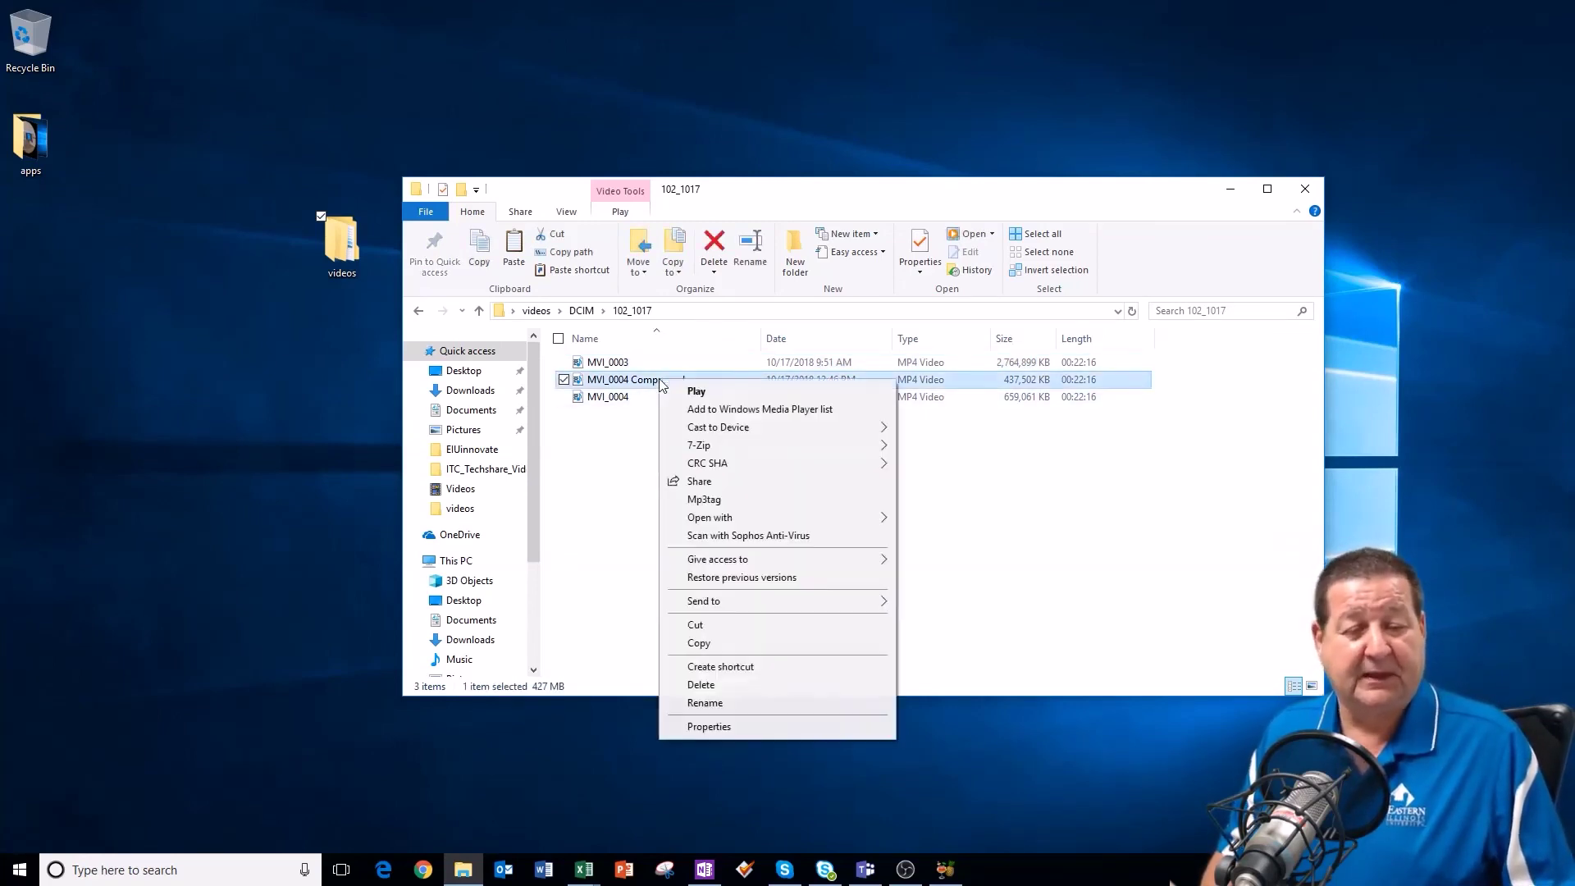
click(705, 702)
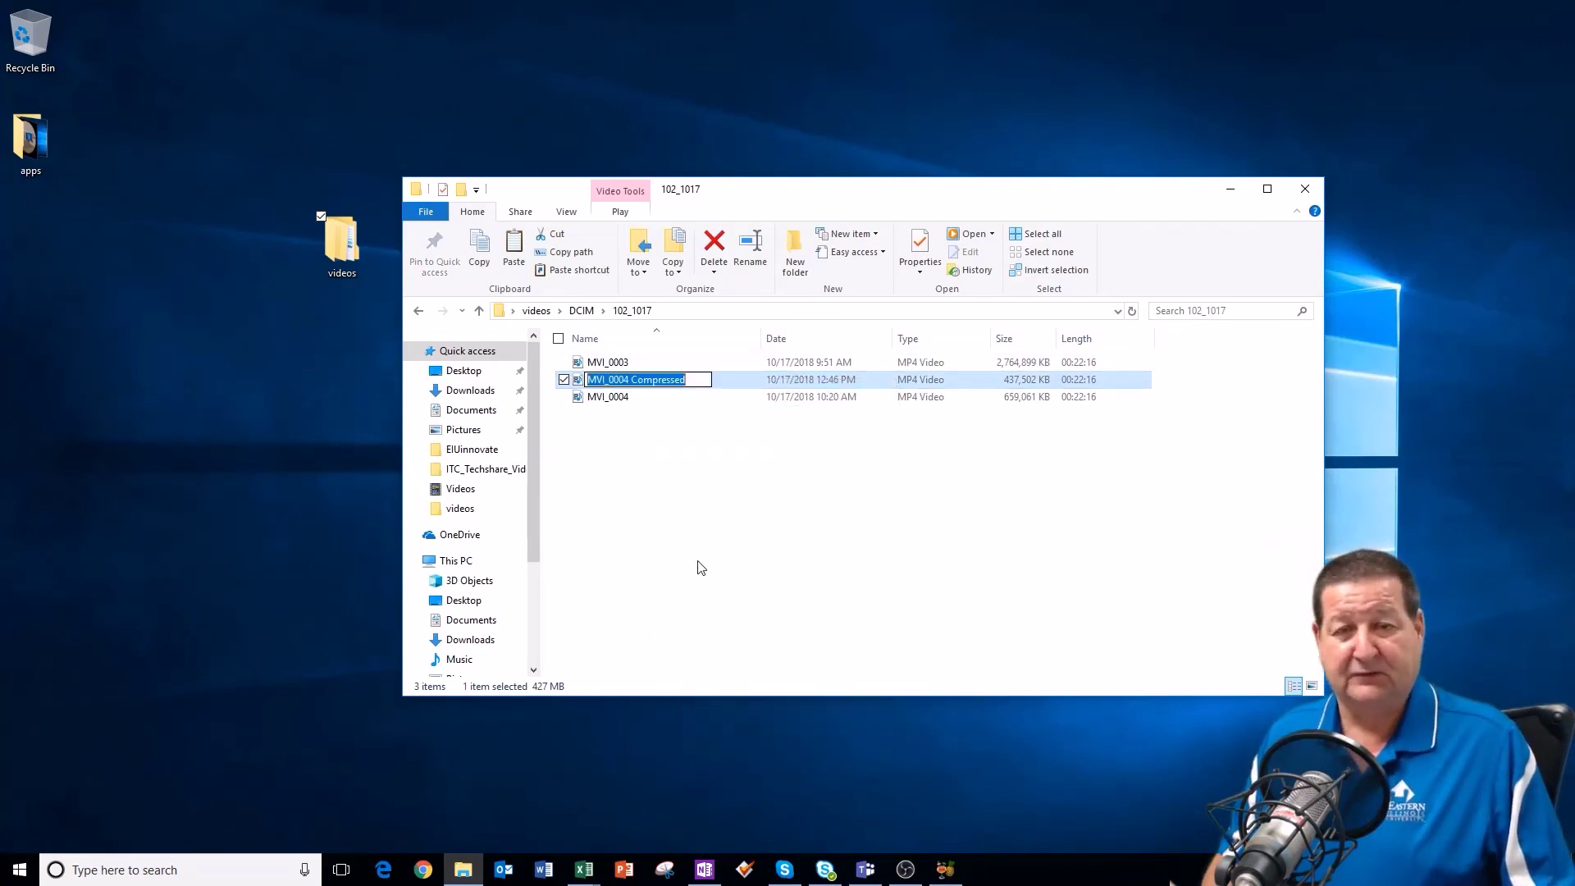
click(764, 553)
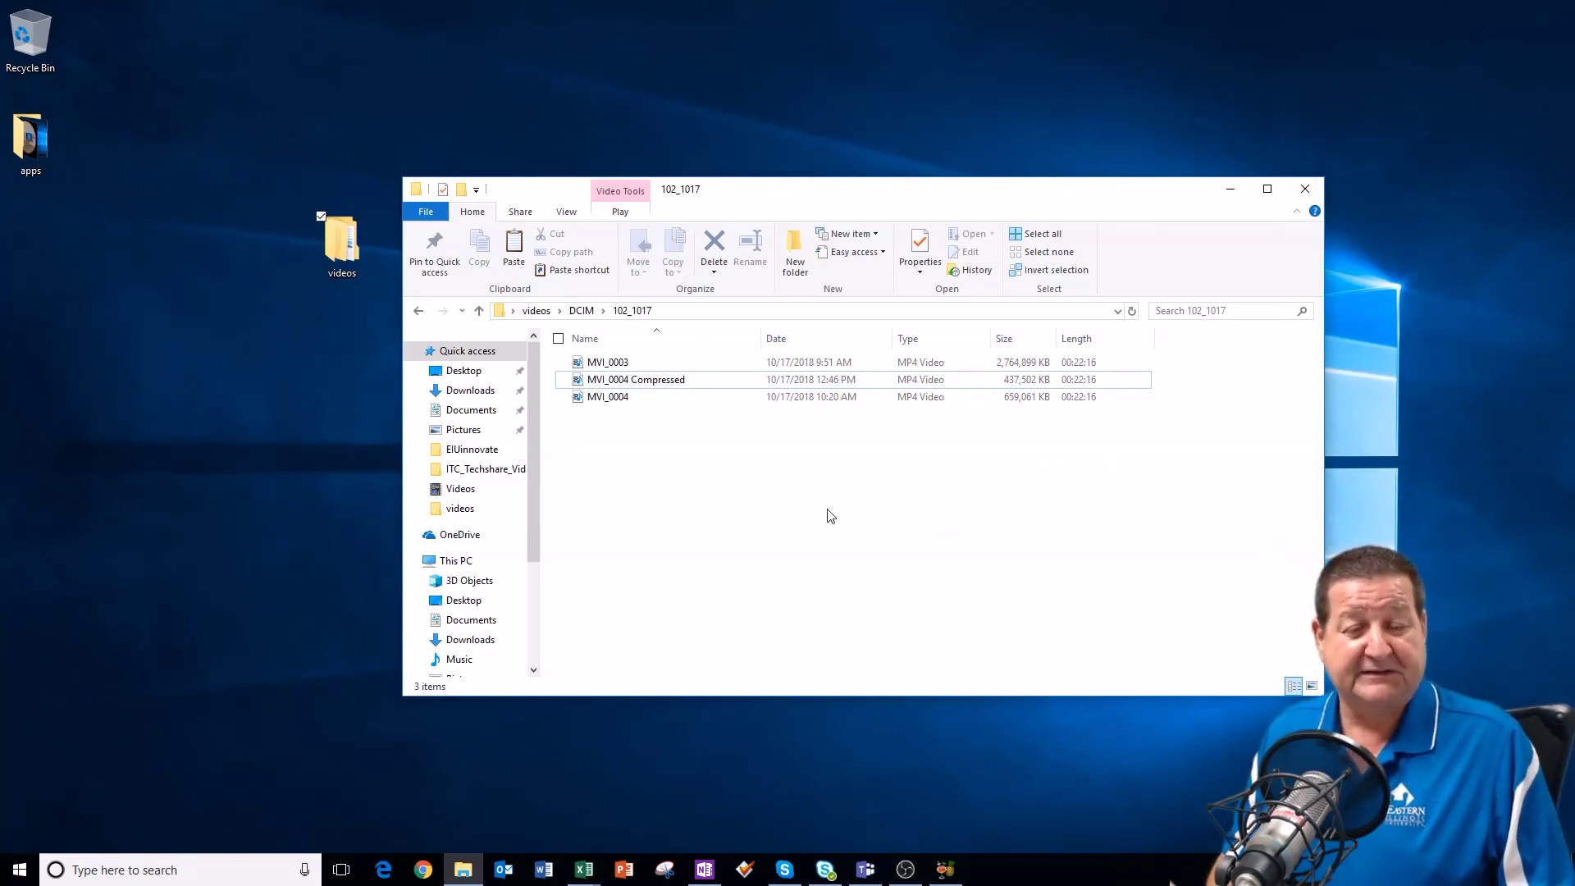
- Close the 102_1017 folder window and bring HandBrake back from the taskbar
click(1305, 189)
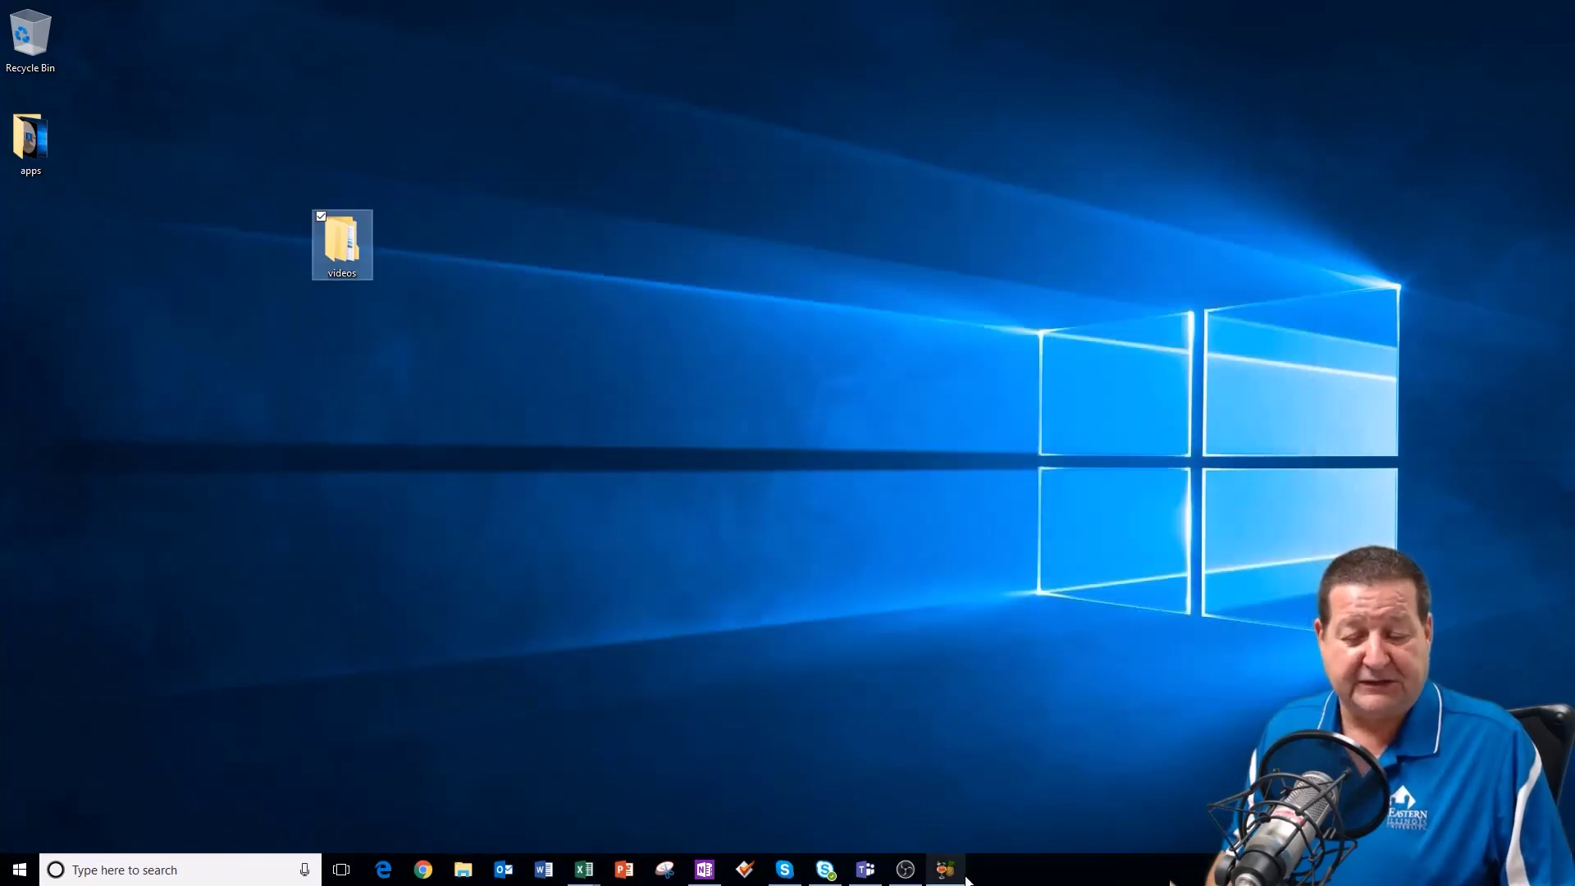
click(953, 873)
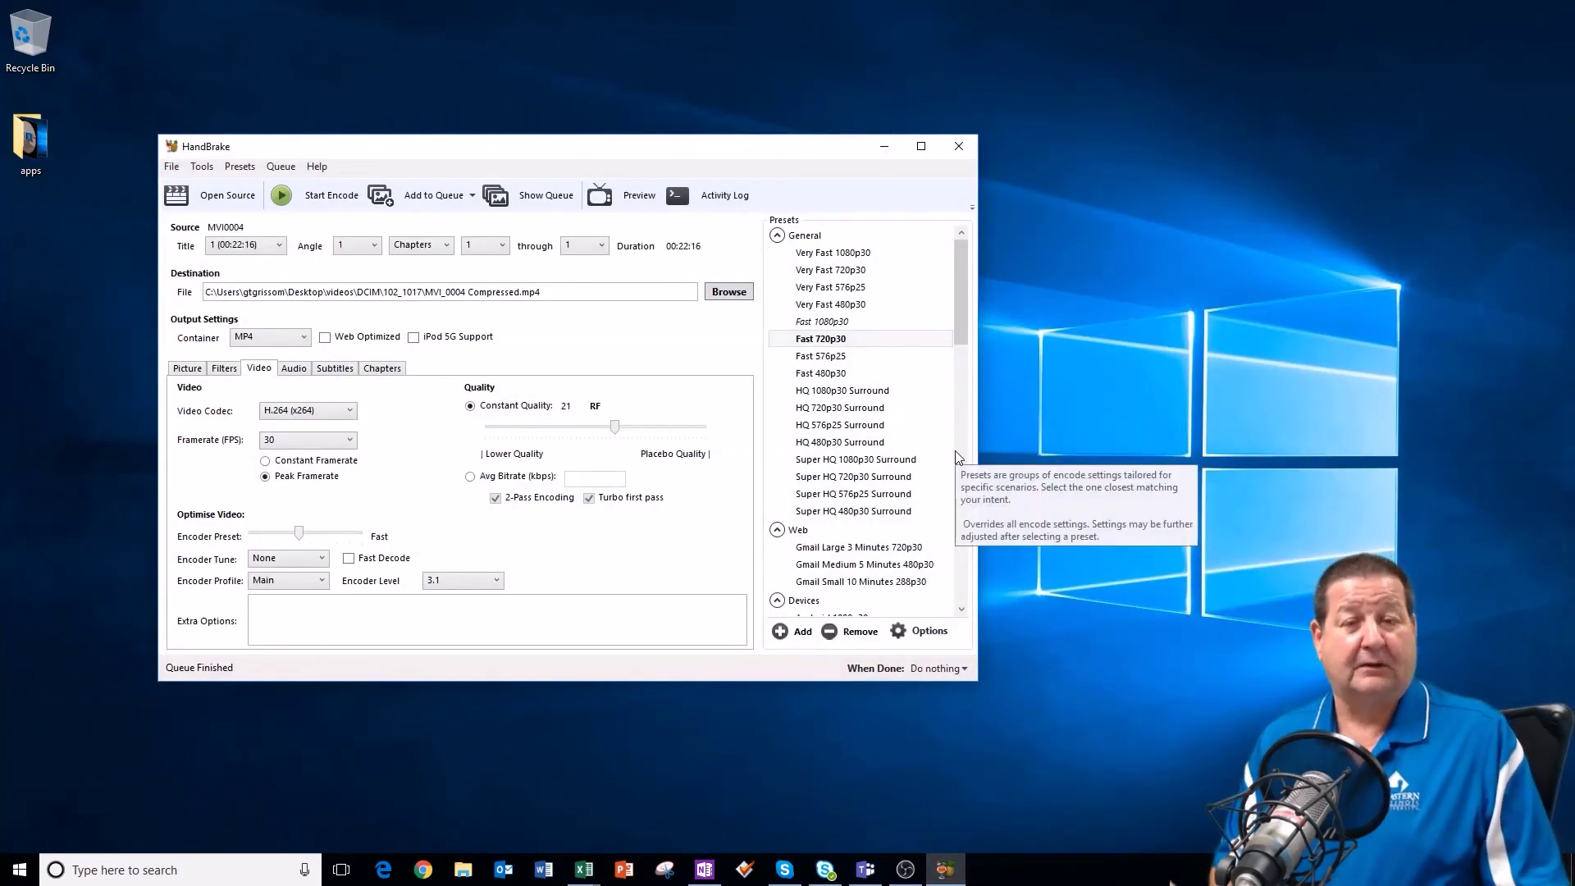